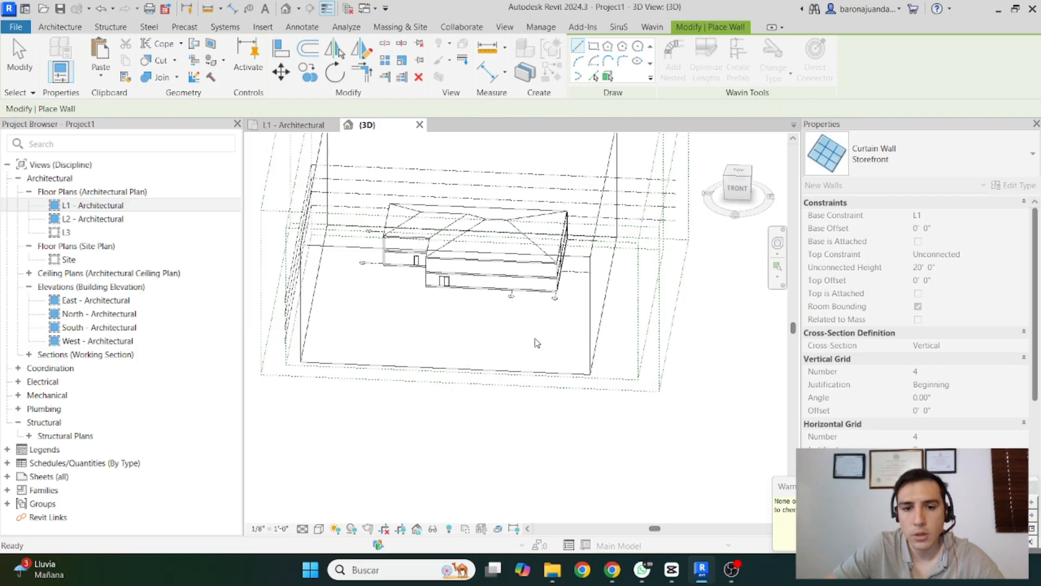
Check the L1 floor plan, then return to the 3D view and inspect the storefront curtain wall in front of the house
{"action": "middle_click_drag", "start_coordinate": [536, 342], "coordinate": [434, 173], "text": "shift"}
{"action": "left_click", "coordinate": [294, 125]}
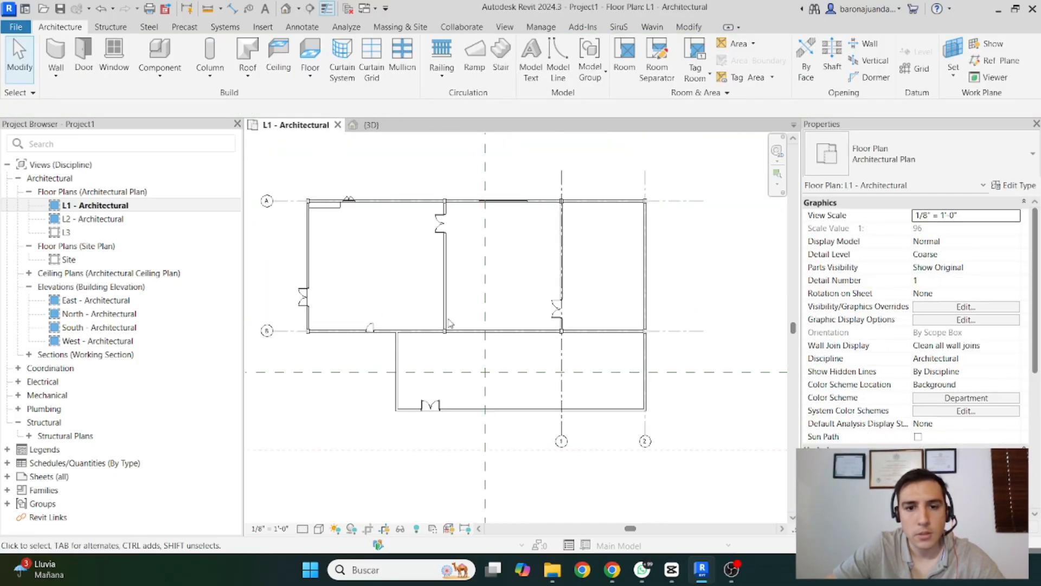
{"action": "scroll", "coordinate": [455, 347], "scroll_direction": "down", "scroll_amount": 4}
{"action": "scroll", "coordinate": [465, 326], "scroll_direction": "up", "scroll_amount": 3}
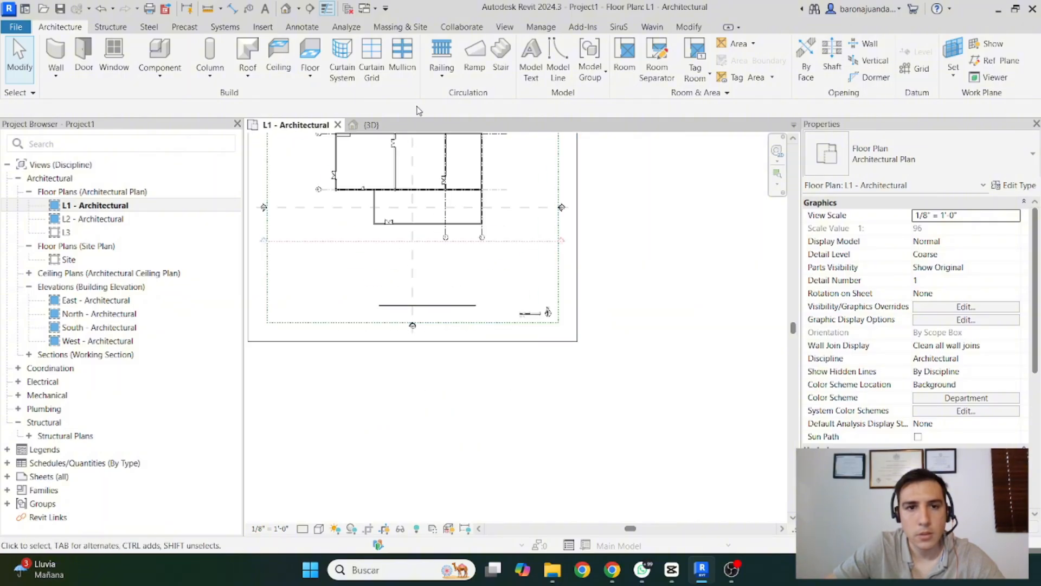
{"action": "left_click", "coordinate": [286, 8]}
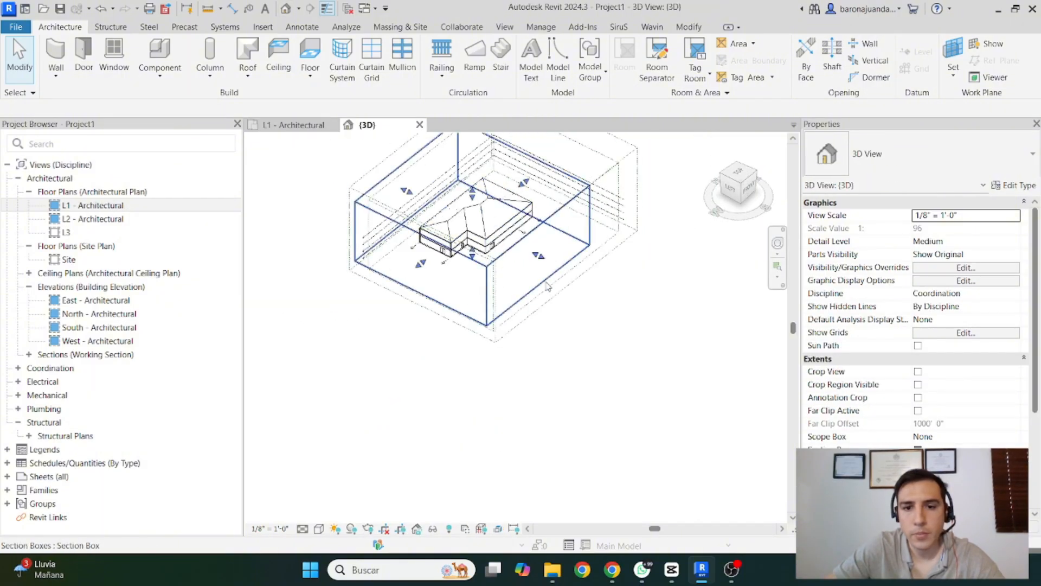
{"action": "left_click", "coordinate": [515, 291]}
{"action": "scroll", "coordinate": [553, 263], "scroll_direction": "up", "scroll_amount": 3}
{"action": "left_click", "coordinate": [553, 263]}
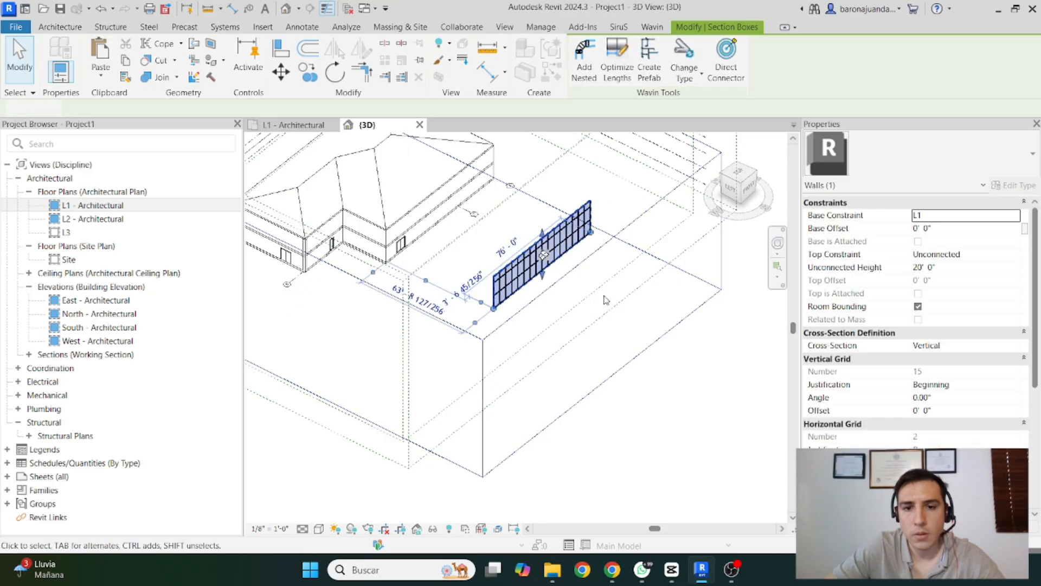
{"action": "scroll", "coordinate": [558, 264], "scroll_direction": "up", "scroll_amount": 2}
{"action": "middle_click_drag", "start_coordinate": [575, 269], "coordinate": [596, 307], "text": "shift"}
{"action": "left_click", "coordinate": [597, 307]}
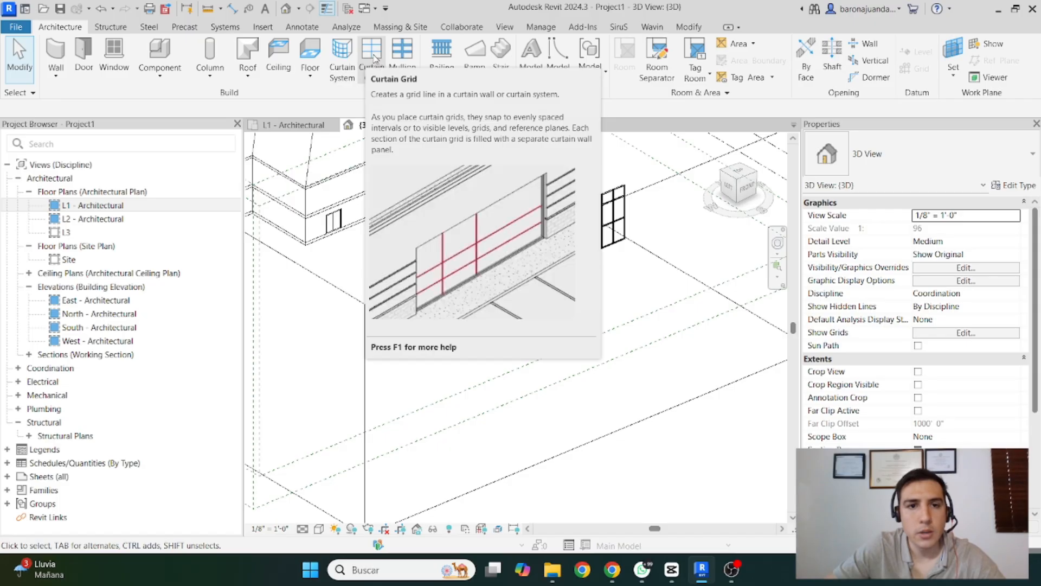
Add full-height vertical curtain grid lines at the midpoints of five consecutive storefront wall panels, starting with the fourth panel
{"action": "left_click", "coordinate": [374, 58]}
{"action": "scroll", "coordinate": [461, 244], "scroll_direction": "up", "scroll_amount": 4}
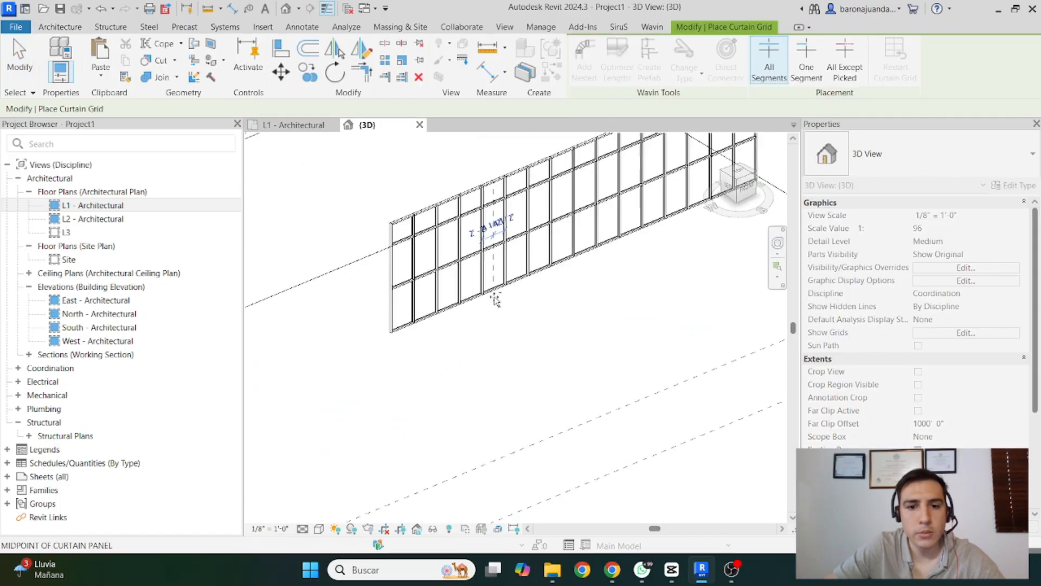
{"action": "left_click", "coordinate": [465, 297]}
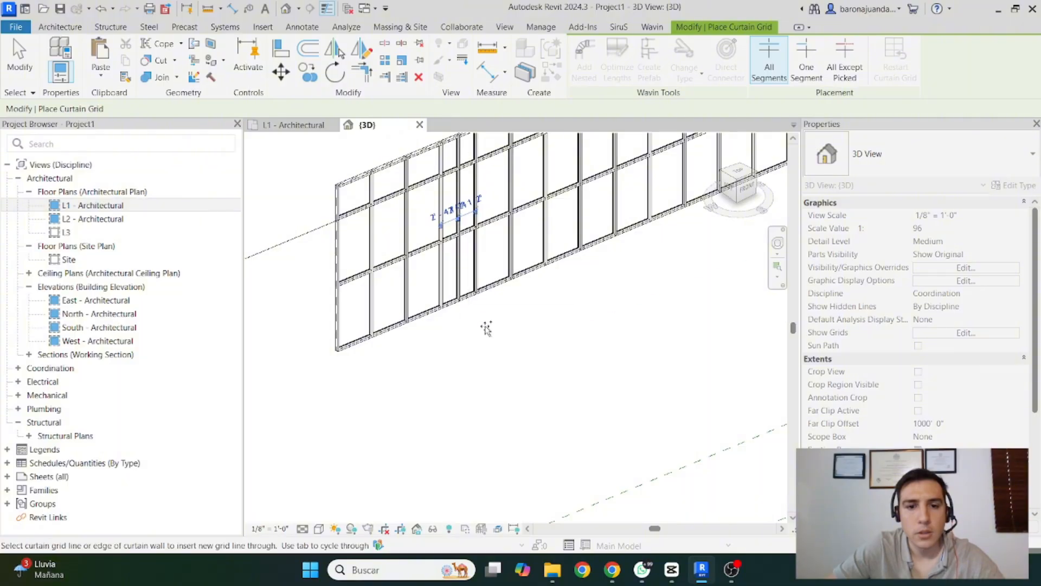
{"action": "left_click", "coordinate": [500, 283]}
{"action": "left_click", "coordinate": [530, 271]}
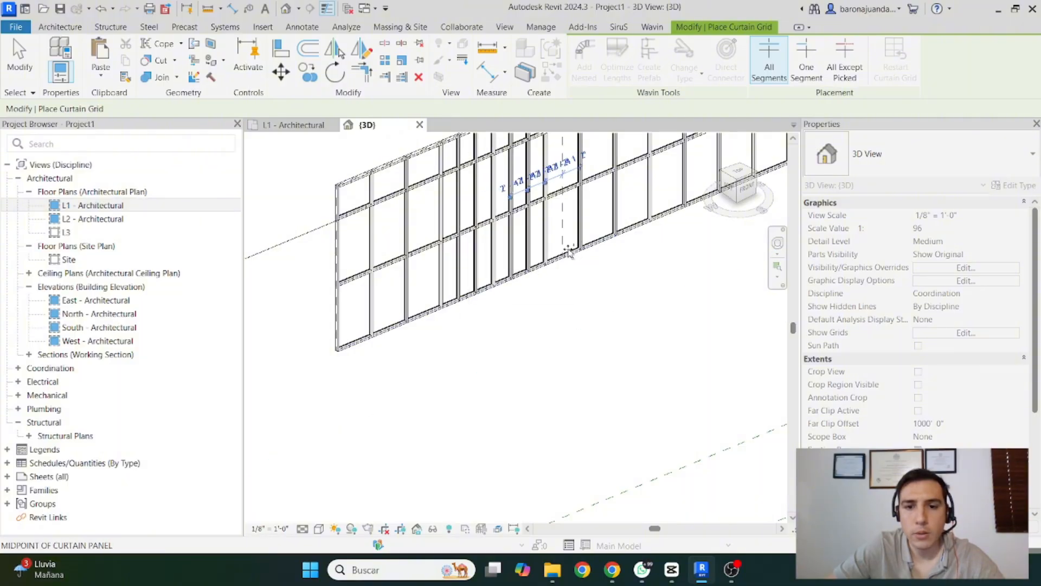
{"action": "left_click", "coordinate": [570, 254]}
{"action": "left_click", "coordinate": [601, 240]}
{"action": "scroll", "coordinate": [520, 332], "scroll_direction": "down", "scroll_amount": 3}
{"action": "middle_click_drag", "start_coordinate": [591, 328], "coordinate": [510, 335], "text": "shift"}
Delete the bottom segment of the fourth vertical mullion, then place a 2.5" x 5" rectangular mullion on that grid line again
{"action": "left_click", "coordinate": [68, 27]}
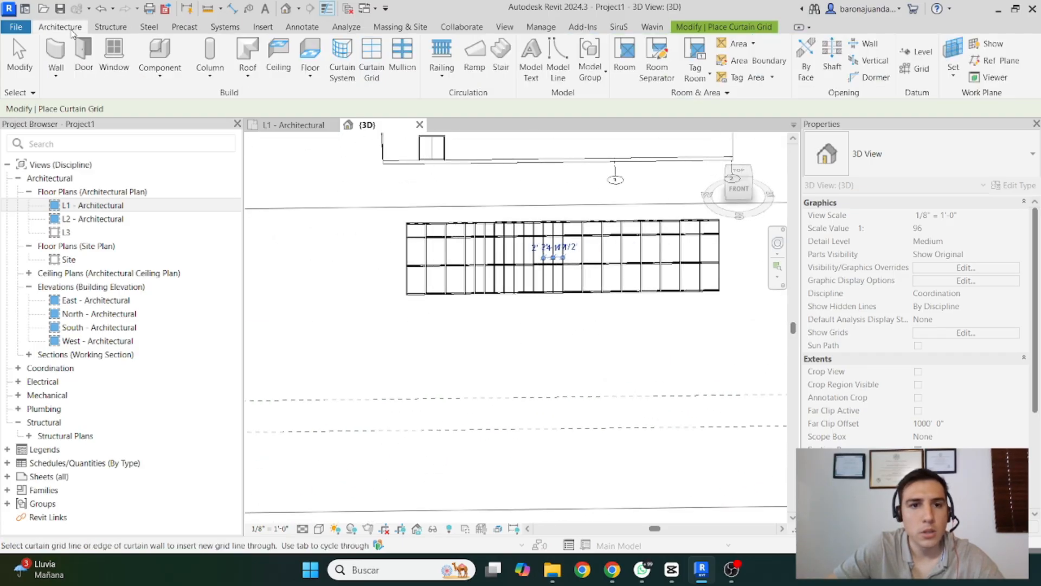
{"action": "left_click", "coordinate": [403, 68]}
{"action": "scroll", "coordinate": [458, 271], "scroll_direction": "up", "scroll_amount": 4}
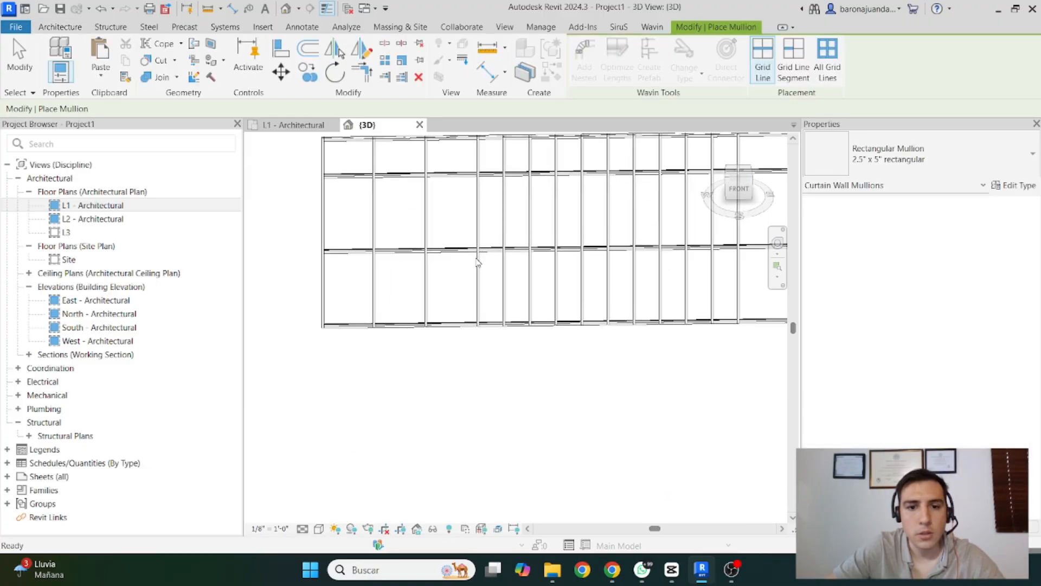
{"action": "key", "text": "Escape"}
{"action": "left_click", "coordinate": [478, 261]}
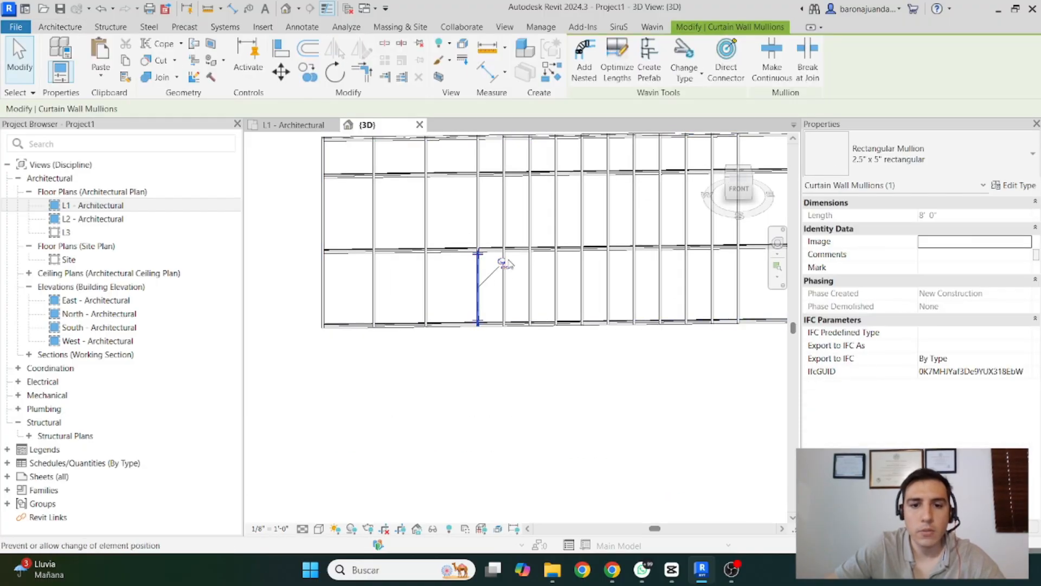
{"action": "key", "text": "Escape"}
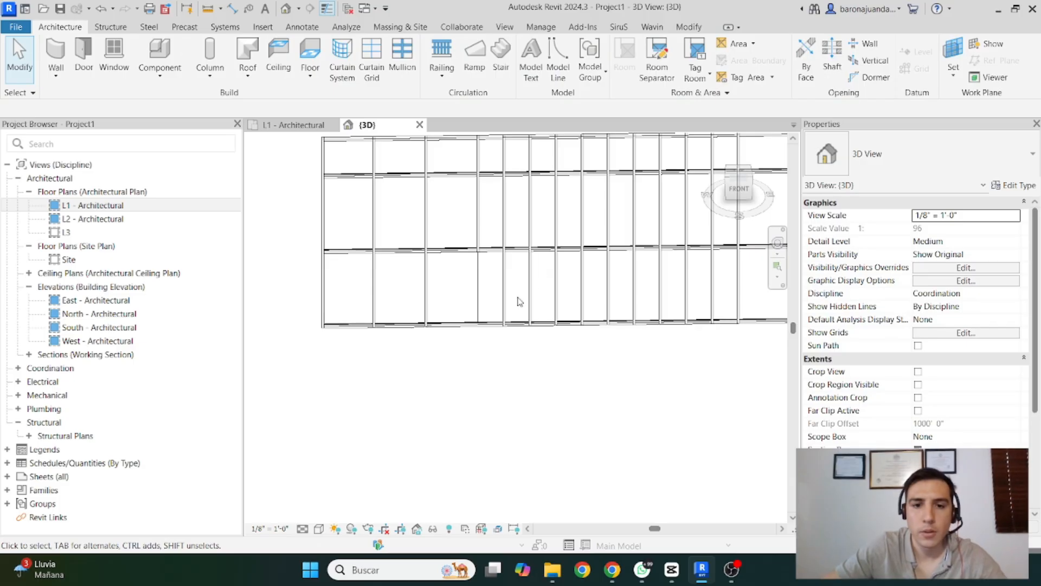
{"action": "left_click", "coordinate": [402, 53]}
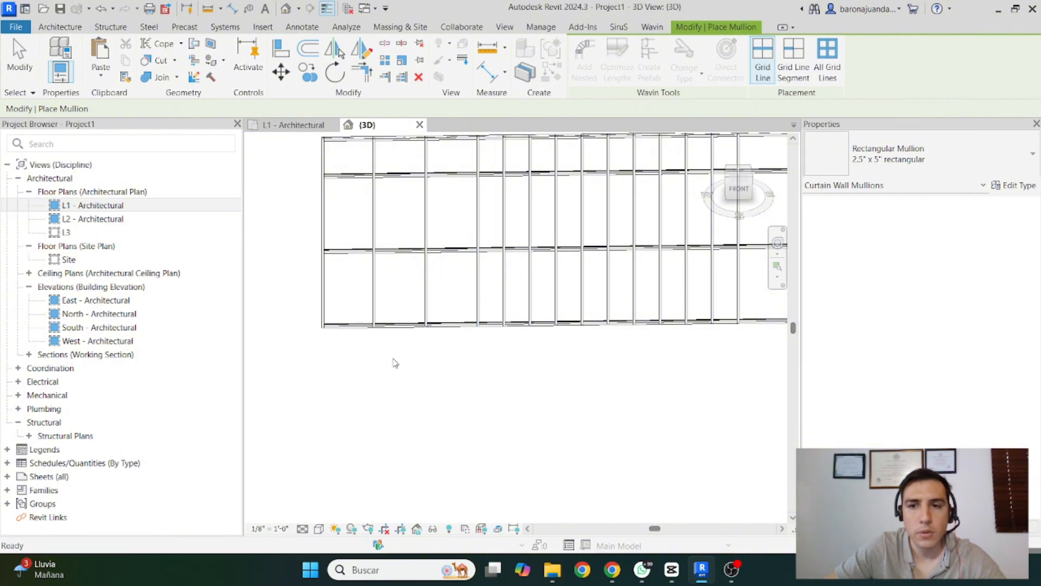
{"action": "key", "text": "Escape"}
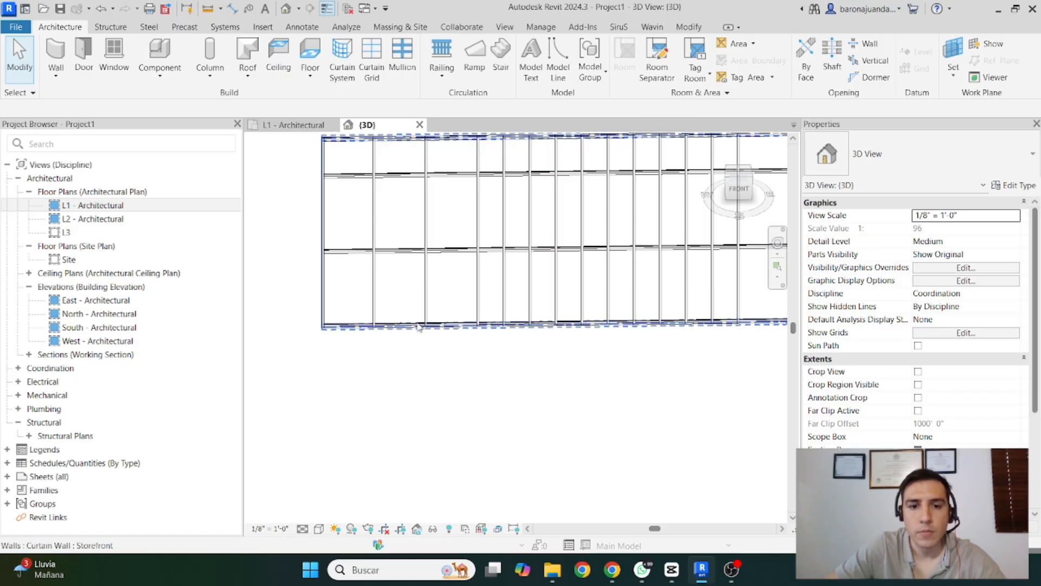
Create a straight Handrail - Rectangular railing about 40' long on L1, parallel to the curtain wall on its house side
{"action": "scroll", "coordinate": [416, 325], "scroll_direction": "down", "scroll_amount": 4}
{"action": "middle_click_drag", "start_coordinate": [478, 326], "coordinate": [489, 362], "text": "shift"}
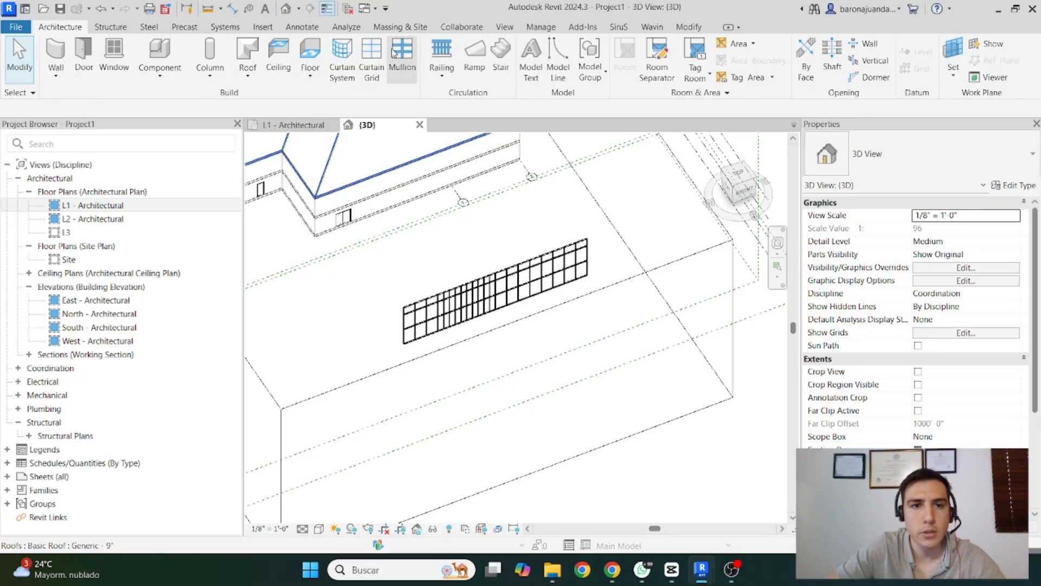
{"action": "left_click", "coordinate": [443, 52]}
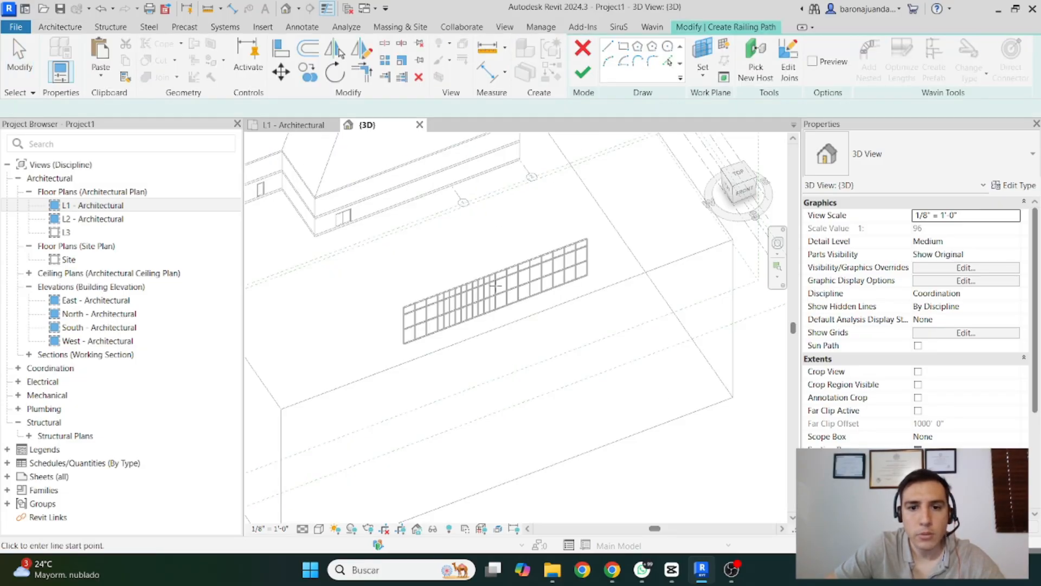
{"action": "left_click", "coordinate": [412, 270]}
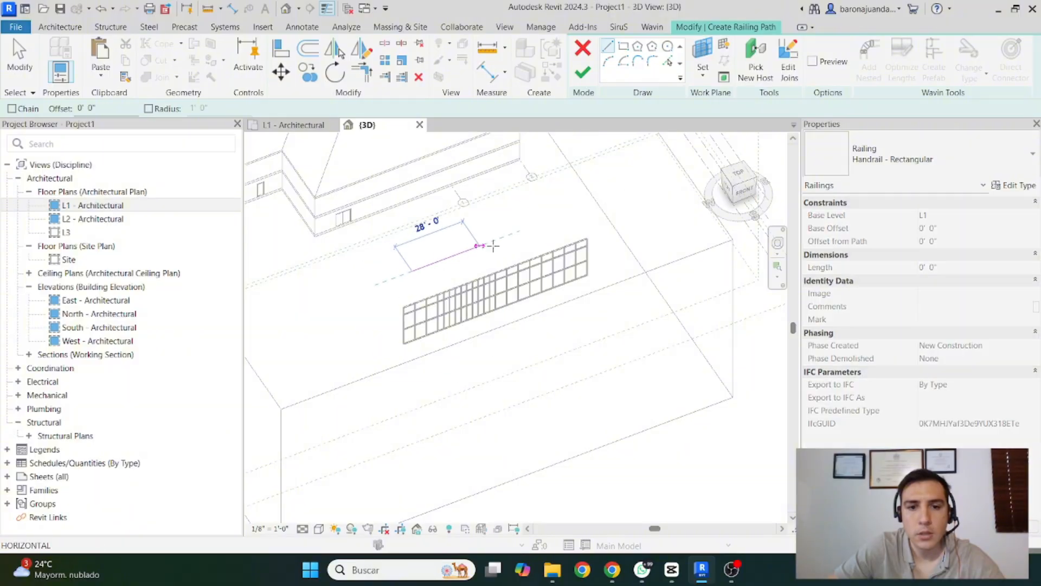
{"action": "left_click", "coordinate": [509, 234]}
{"action": "left_click", "coordinate": [583, 72]}
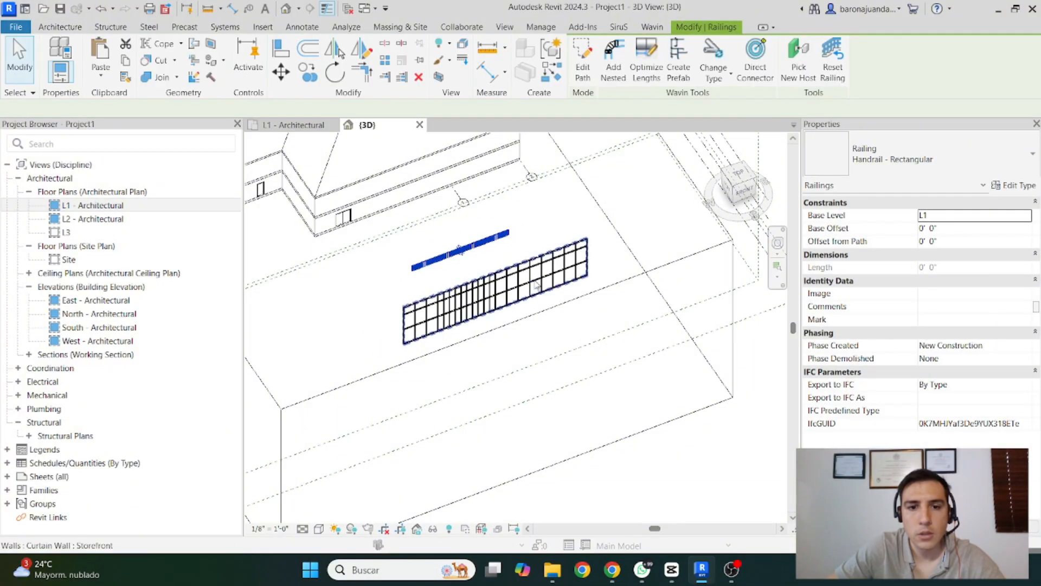
Change the new railing's type to Handrail - Pipe
{"action": "left_click", "coordinate": [467, 271]}
{"action": "scroll", "coordinate": [436, 261], "scroll_direction": "up", "scroll_amount": 4}
{"action": "left_click", "coordinate": [437, 259]}
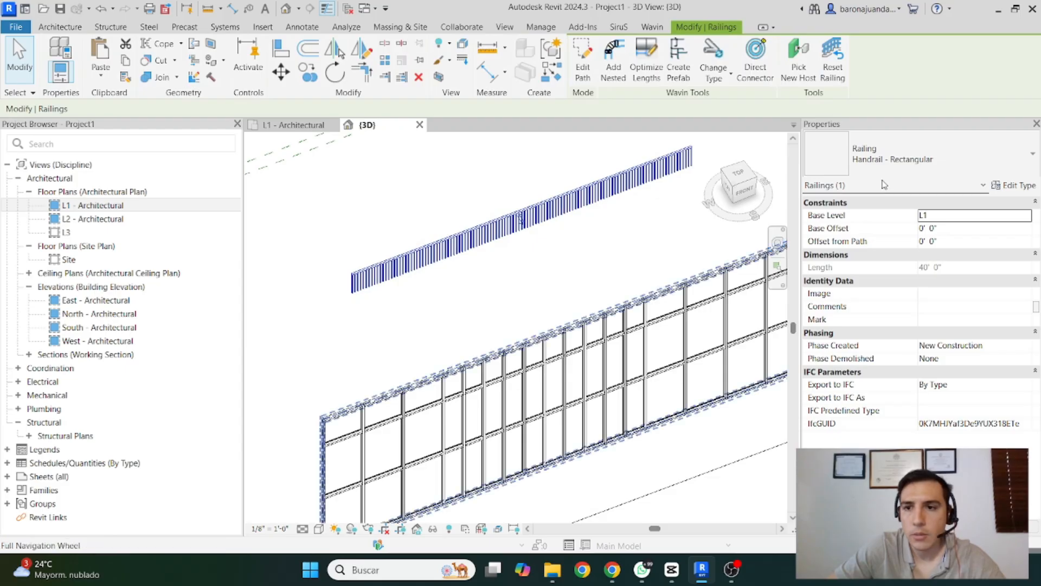
{"action": "left_click", "coordinate": [892, 157]}
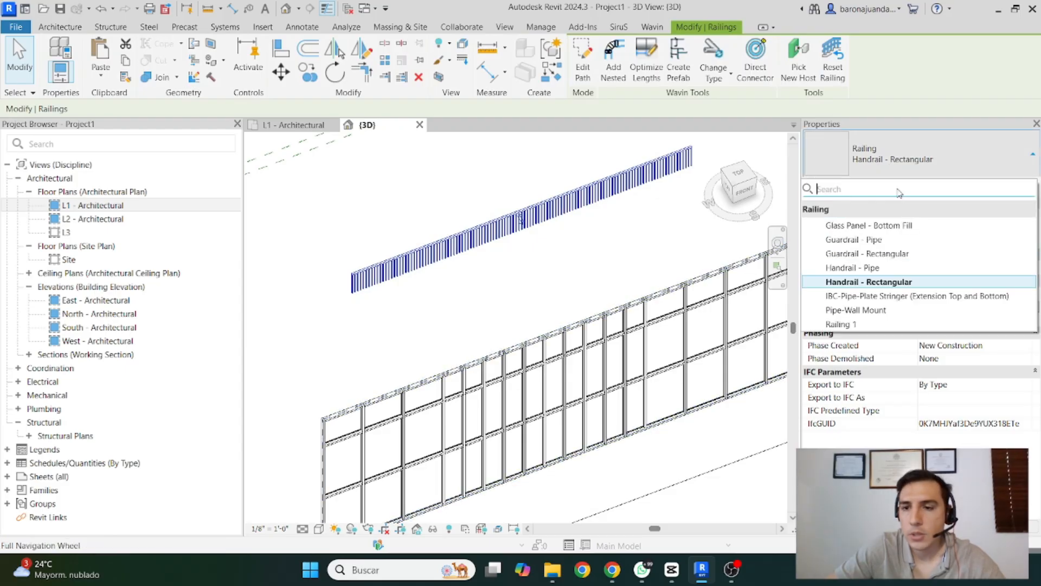
{"action": "left_click", "coordinate": [884, 267]}
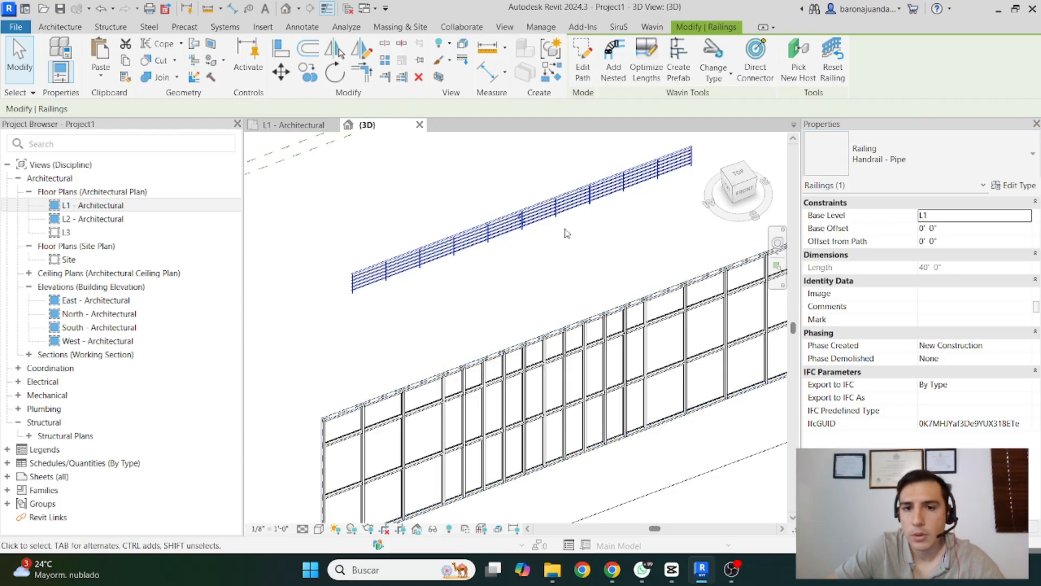
{"action": "left_click", "coordinate": [550, 267]}
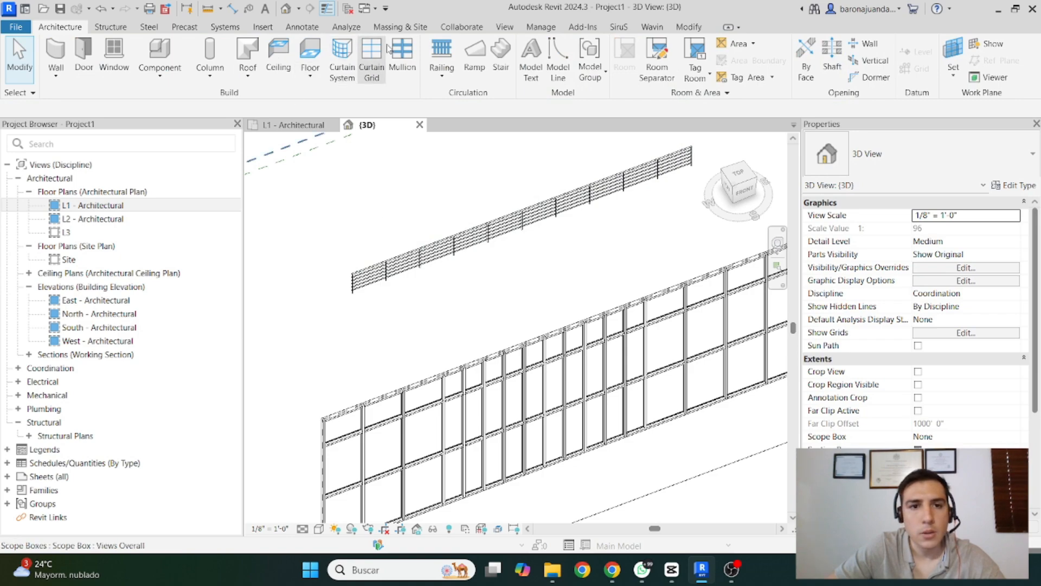
Start a ramp sketch and open the type properties of Ramp 1 to review its parameters
{"action": "left_click", "coordinate": [475, 54]}
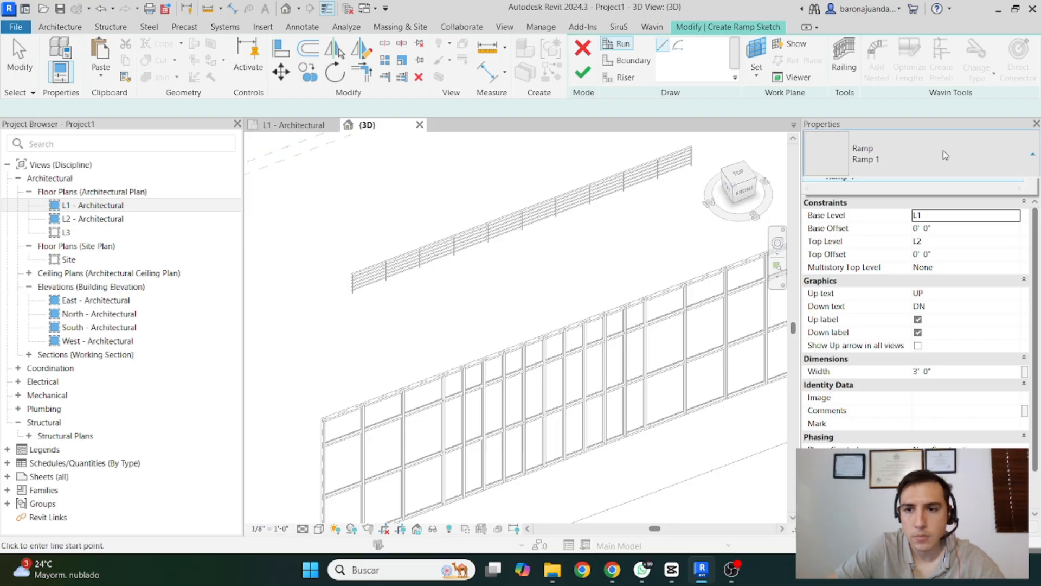
{"action": "left_click", "coordinate": [905, 165]}
{"action": "left_click", "coordinate": [905, 164]}
{"action": "left_click", "coordinate": [907, 155]}
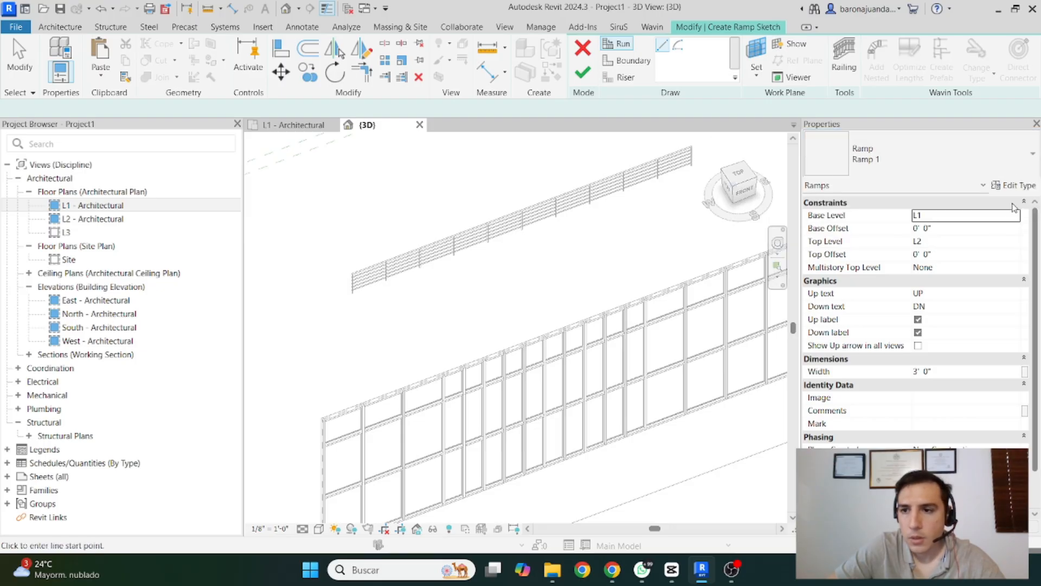
{"action": "left_click", "coordinate": [1014, 185]}
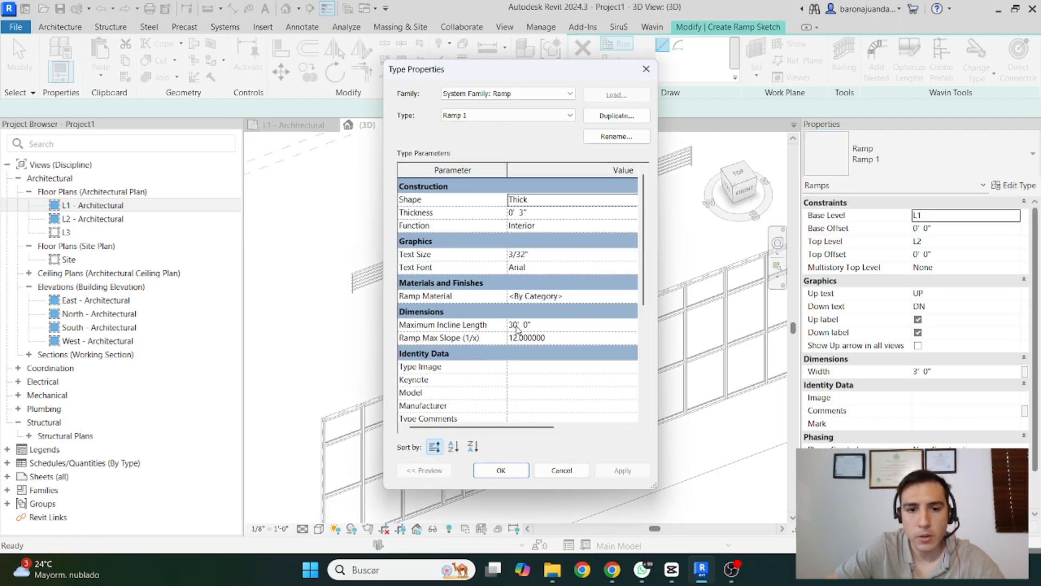
{"action": "scroll", "coordinate": [528, 331], "scroll_direction": "down", "scroll_amount": 4}
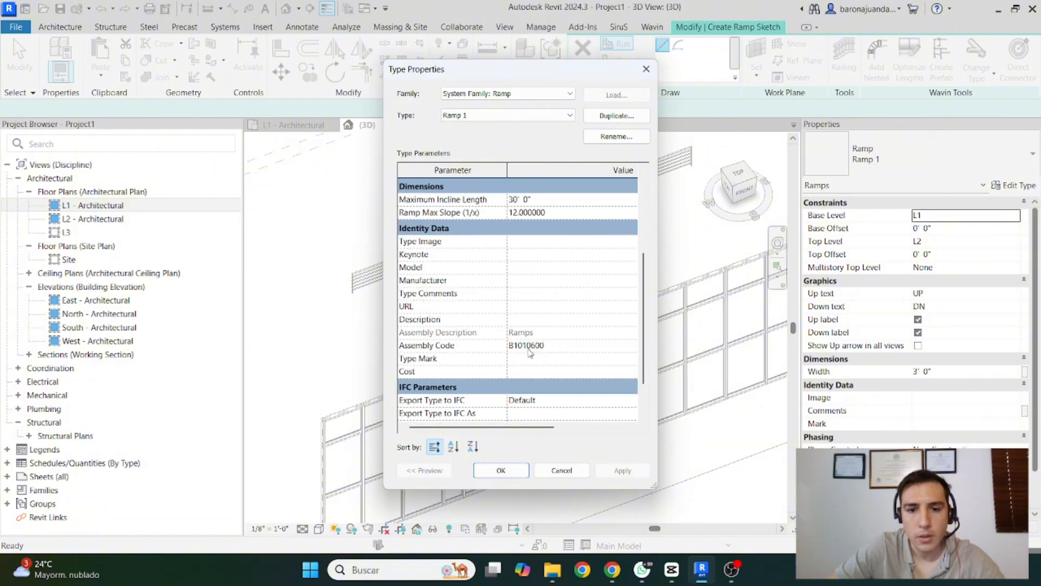
{"action": "scroll", "coordinate": [539, 230], "scroll_direction": "up", "scroll_amount": 2}
Set the Ramp 1 type's Ramp Max Slope (1/x) with the formula =1/20*100
{"action": "left_click", "coordinate": [545, 242]}
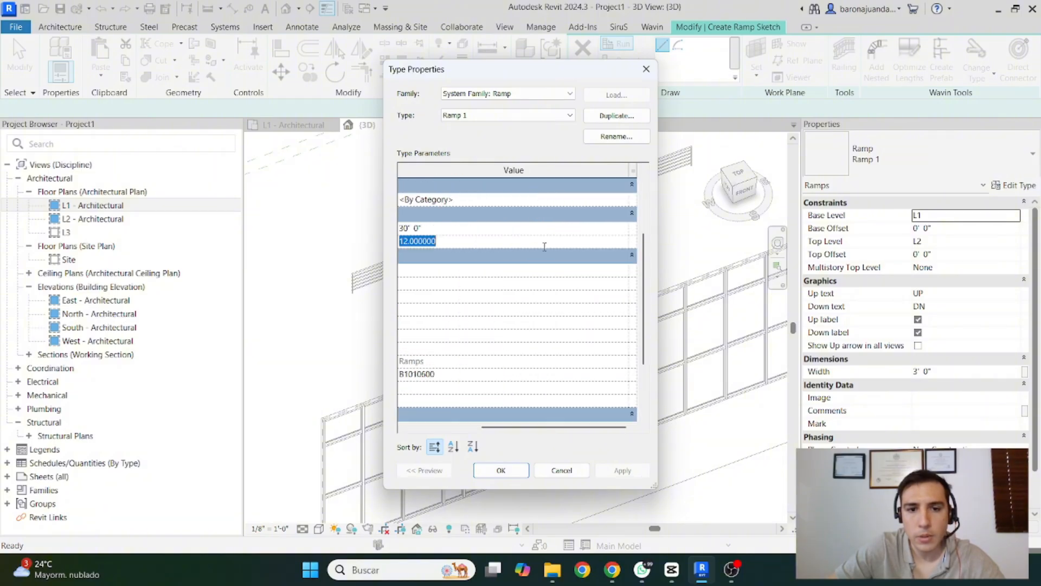
{"action": "left_click_drag", "start_coordinate": [574, 428], "coordinate": [502, 428]}
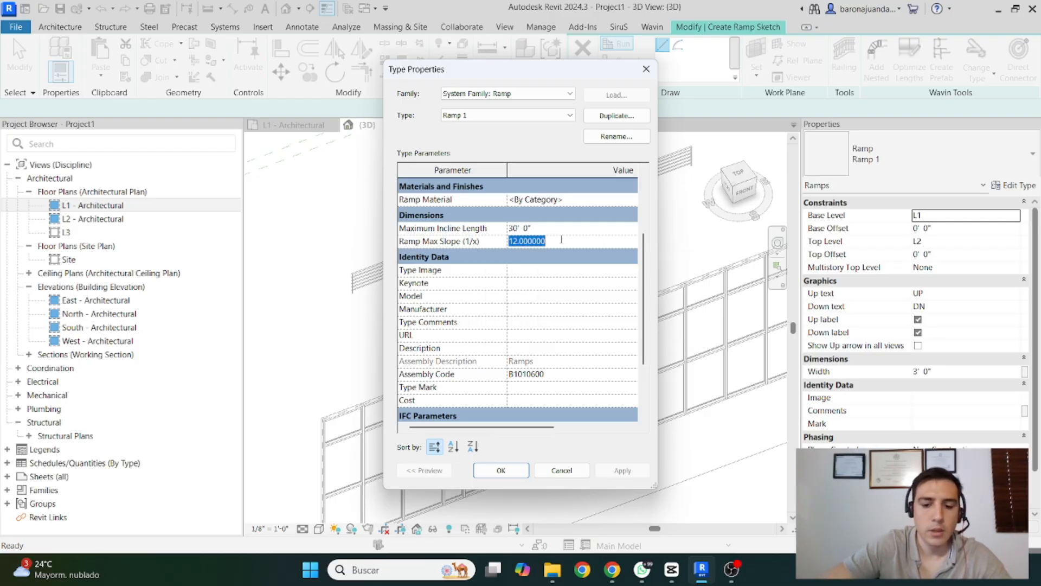
{"action": "type", "text": "="}
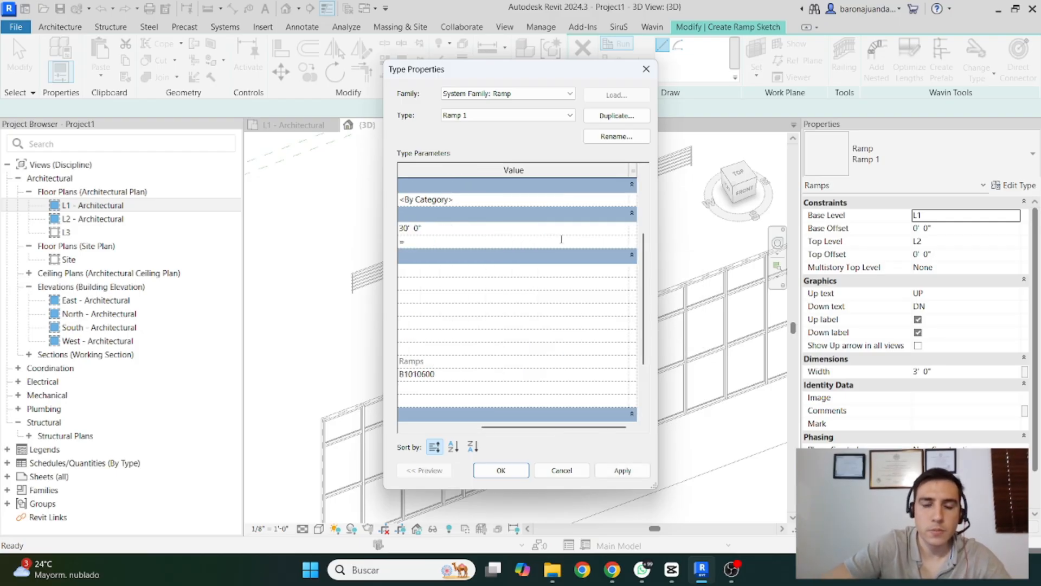
{"action": "left_click_drag", "start_coordinate": [560, 425], "coordinate": [497, 432]}
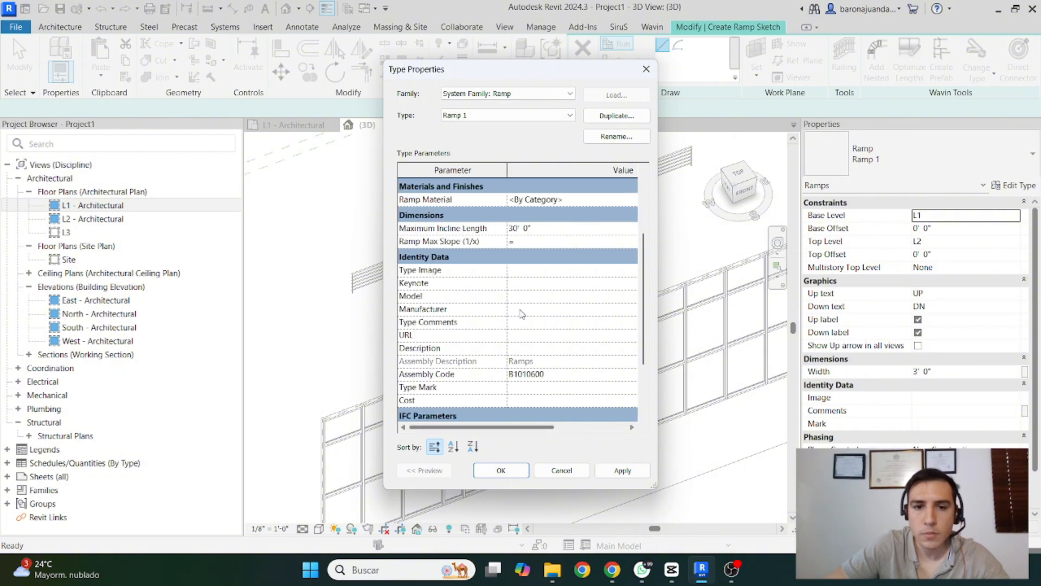
{"action": "type", "text": "1/"}
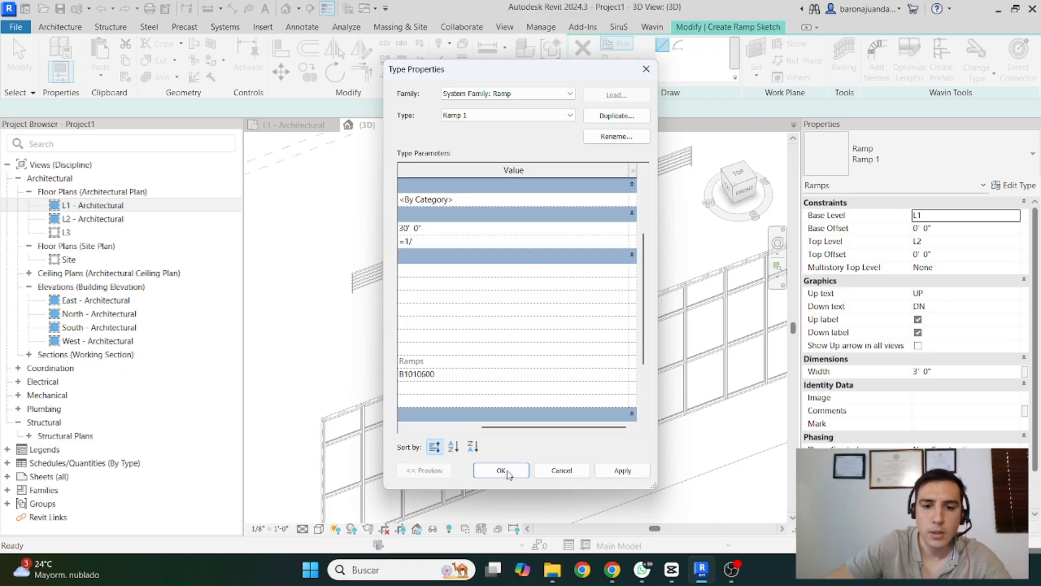
{"action": "left_click_drag", "start_coordinate": [512, 427], "coordinate": [473, 430]}
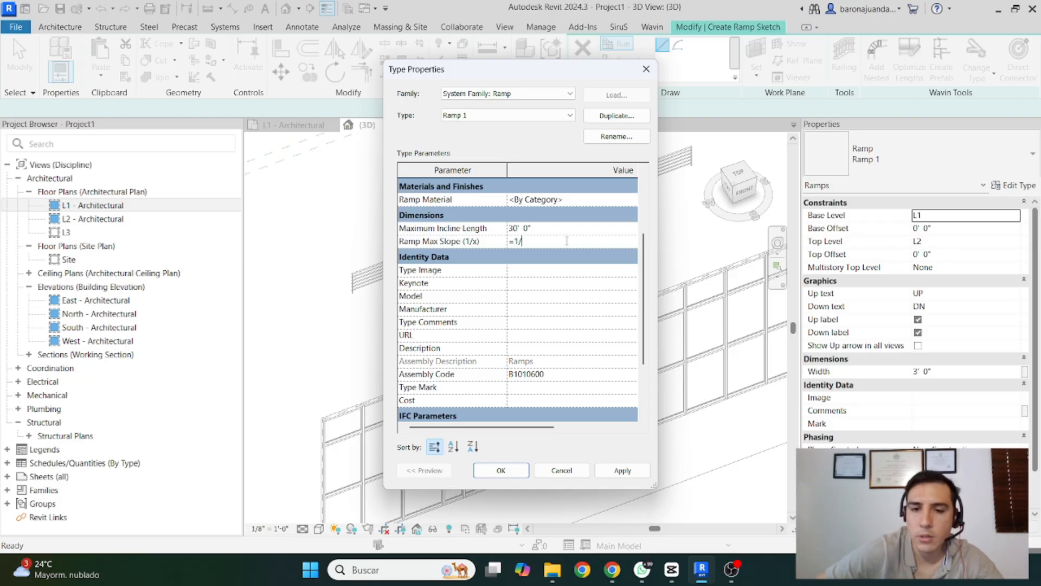
{"action": "type", "text": "20*100"}
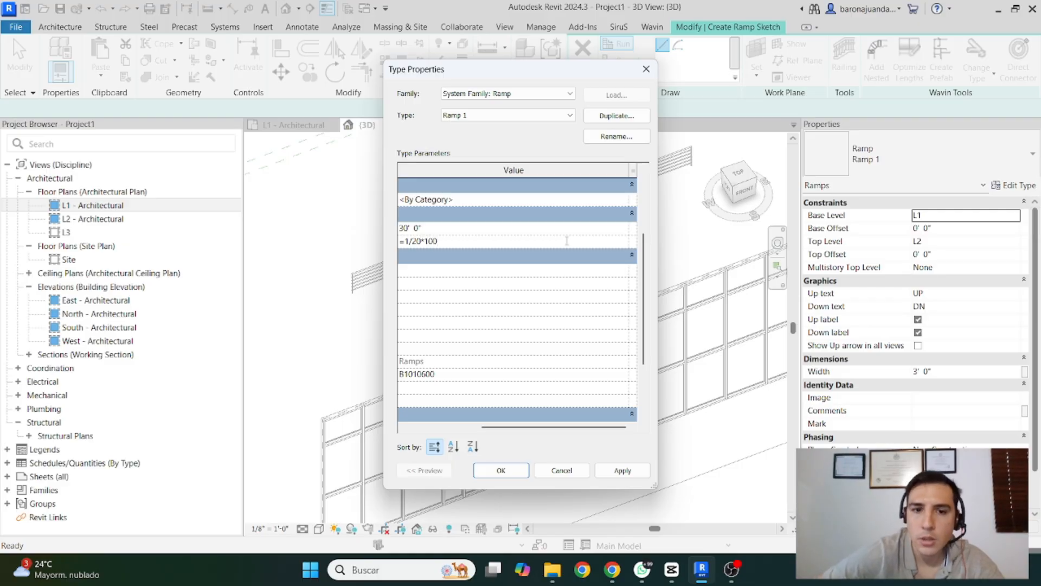
{"action": "key", "text": "Return"}
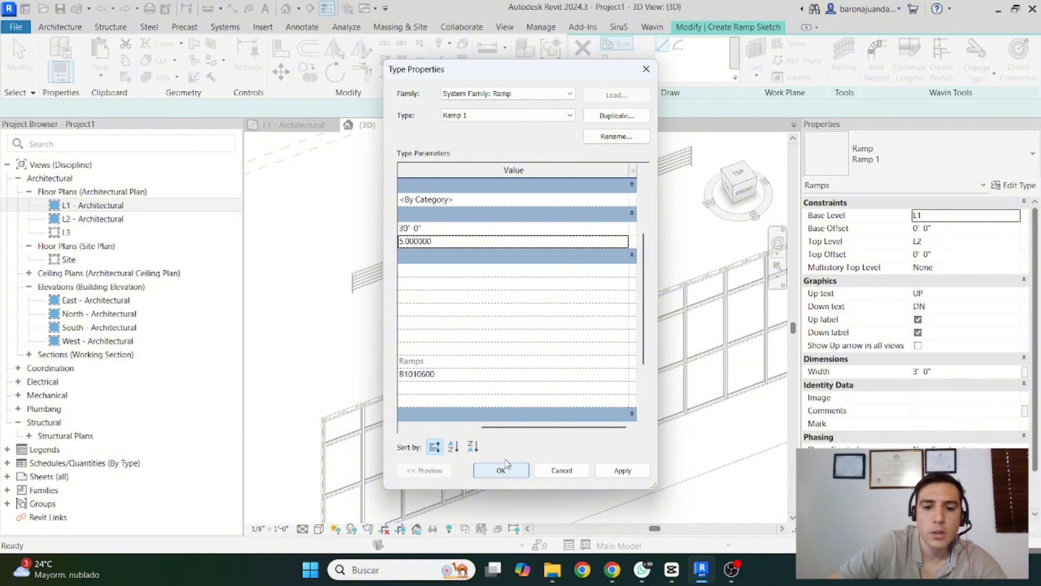
{"action": "left_click_drag", "start_coordinate": [509, 427], "coordinate": [471, 428]}
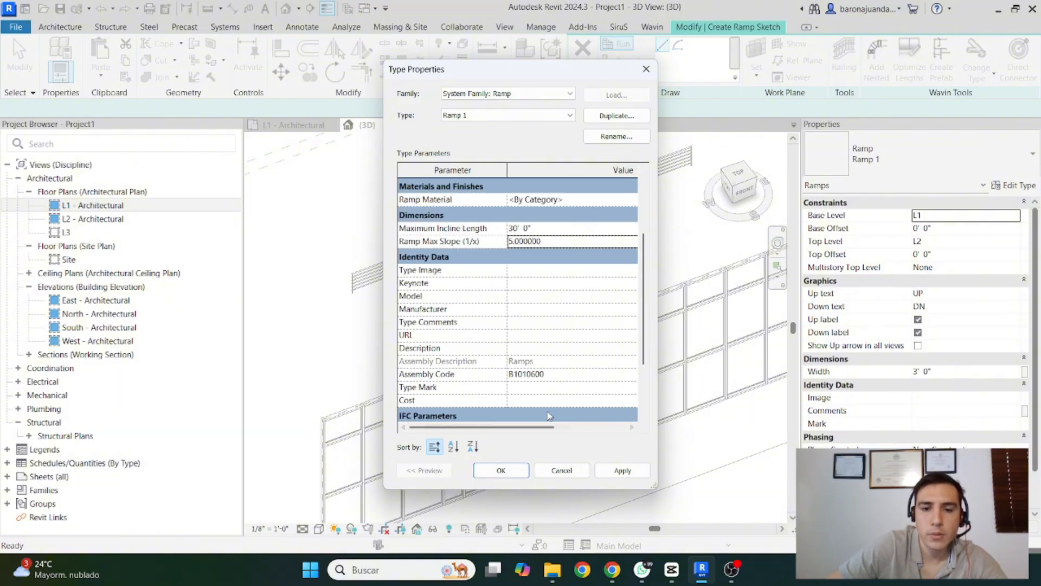
Create a straight Ramp 1 ramp with a 30' run between the house and the pipe railing, parallel to the railing
{"action": "left_click", "coordinate": [496, 471]}
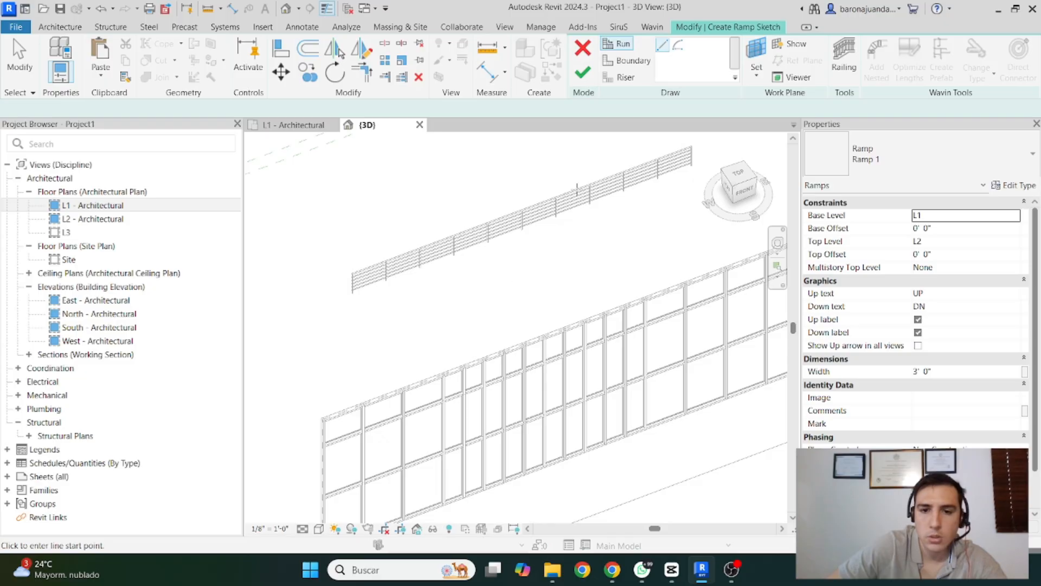
{"action": "scroll", "coordinate": [496, 285], "scroll_direction": "down", "scroll_amount": 4}
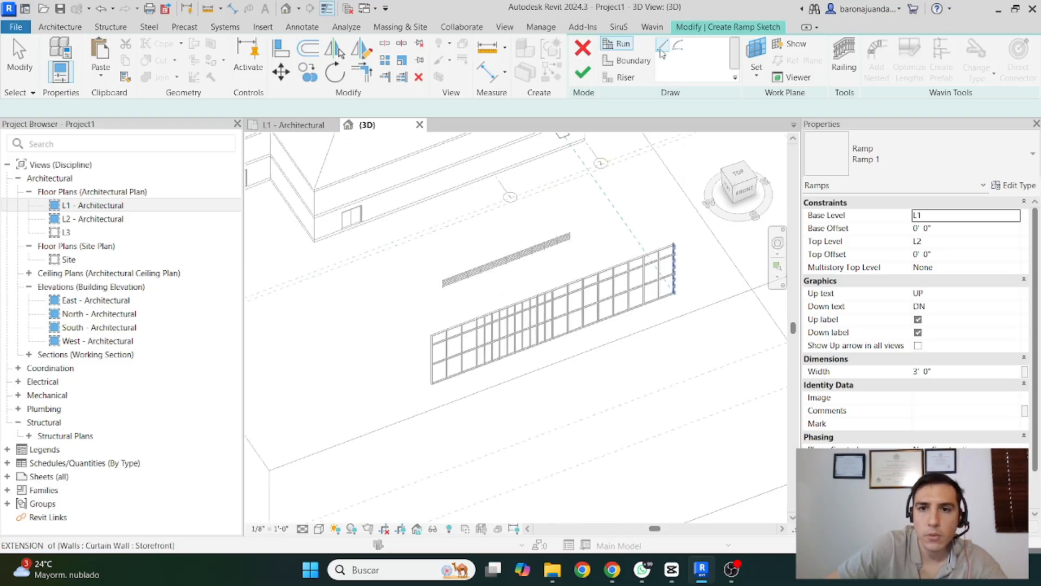
{"action": "left_click", "coordinate": [413, 269]}
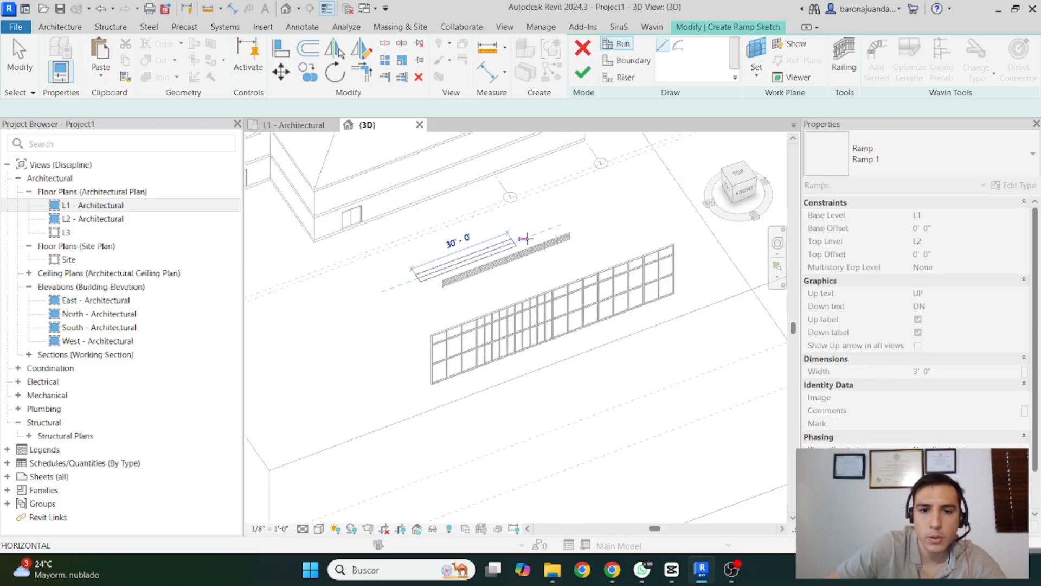
{"action": "left_click", "coordinate": [553, 226]}
{"action": "left_click", "coordinate": [583, 77]}
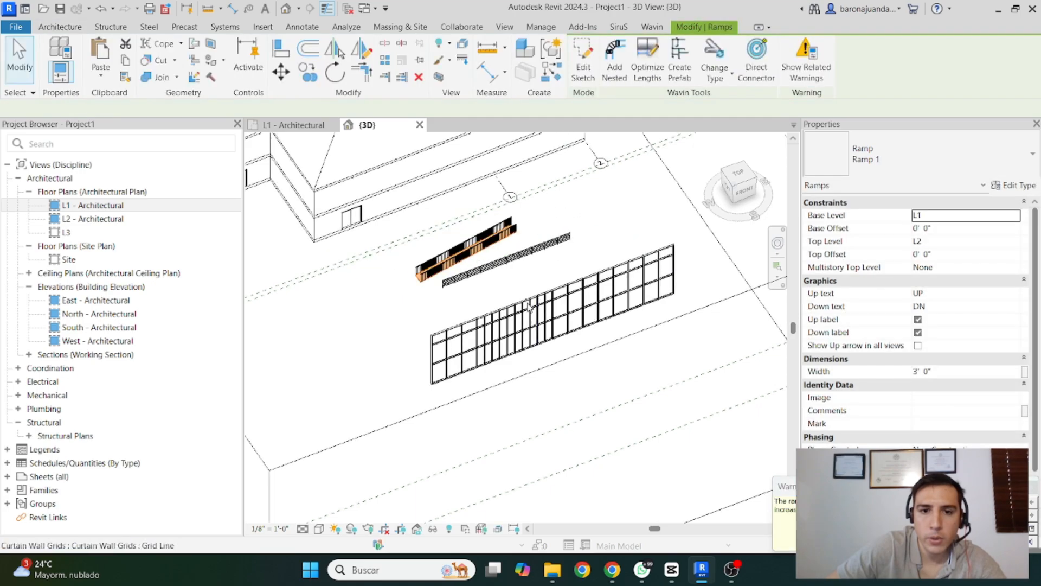
Select the two railings along the sides of the new ramp to review their properties
{"action": "scroll", "coordinate": [482, 271], "scroll_direction": "up", "scroll_amount": 2}
{"action": "left_click", "coordinate": [460, 321]}
{"action": "middle_click_drag", "start_coordinate": [443, 362], "coordinate": [404, 356], "text": "shift"}
{"action": "left_click", "coordinate": [385, 353]}
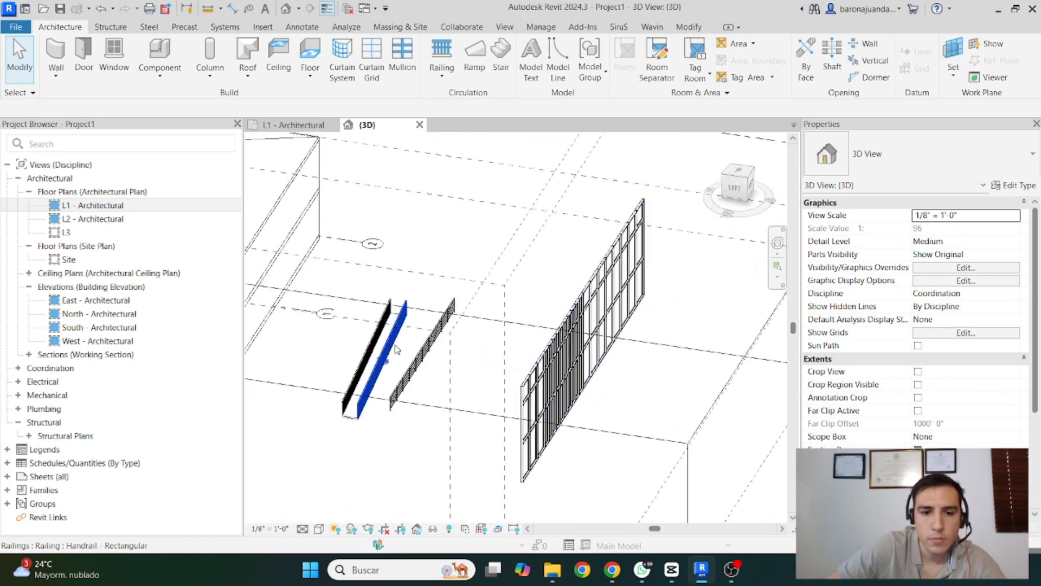
{"action": "left_click", "coordinate": [372, 345], "text": "ctrl"}
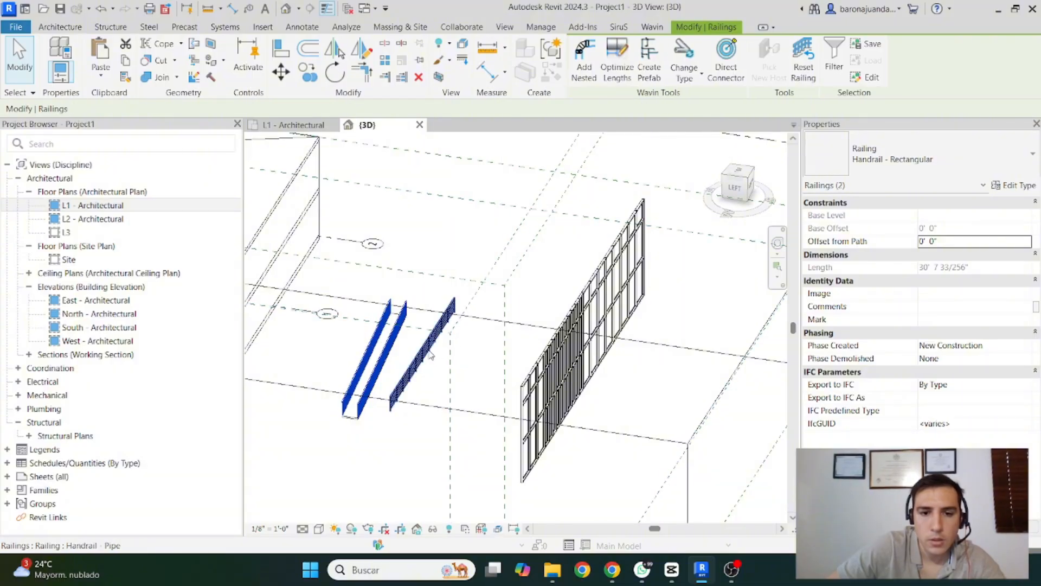
{"action": "scroll", "coordinate": [397, 319], "scroll_direction": "up", "scroll_amount": 3}
Widen the ramp by moving its house-side boundary to about 10'-6" from the run line, and finish the sketch
{"action": "double_click", "coordinate": [394, 314]}
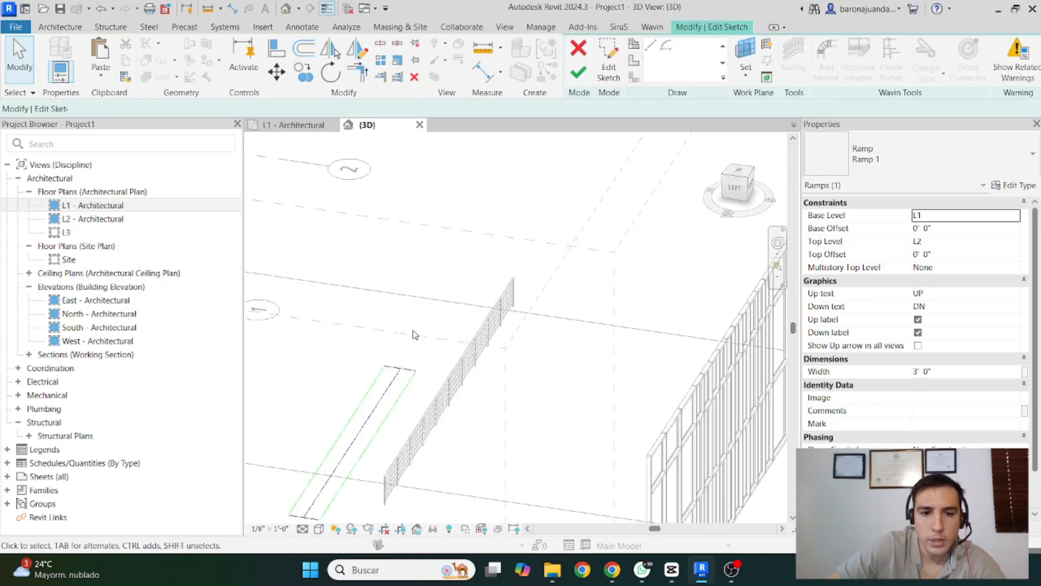
{"action": "scroll", "coordinate": [518, 278], "scroll_direction": "down", "scroll_amount": 4}
{"action": "scroll", "coordinate": [441, 345], "scroll_direction": "up", "scroll_amount": 3}
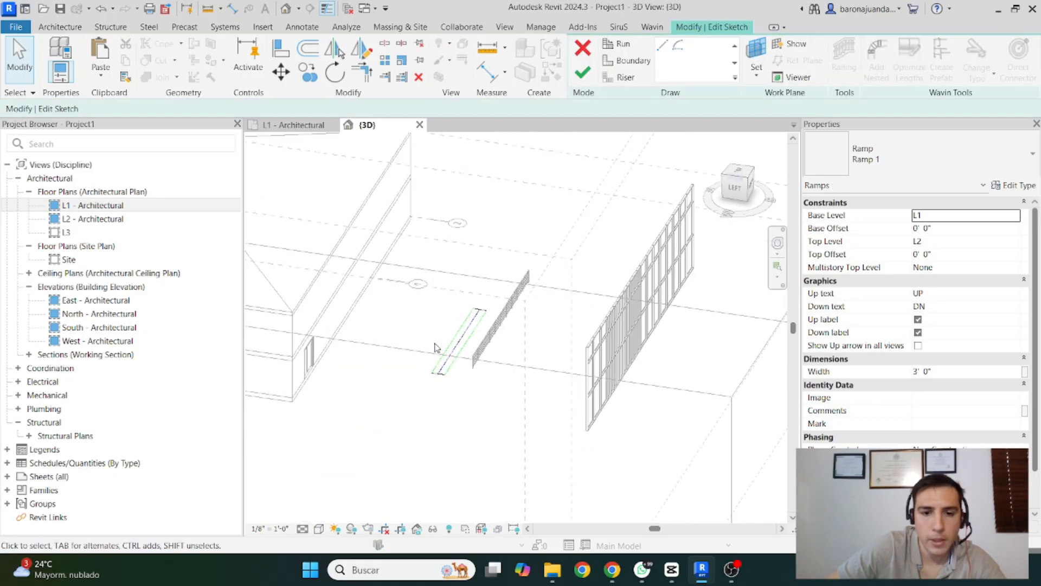
{"action": "left_click_drag", "start_coordinate": [470, 335], "coordinate": [394, 330]}
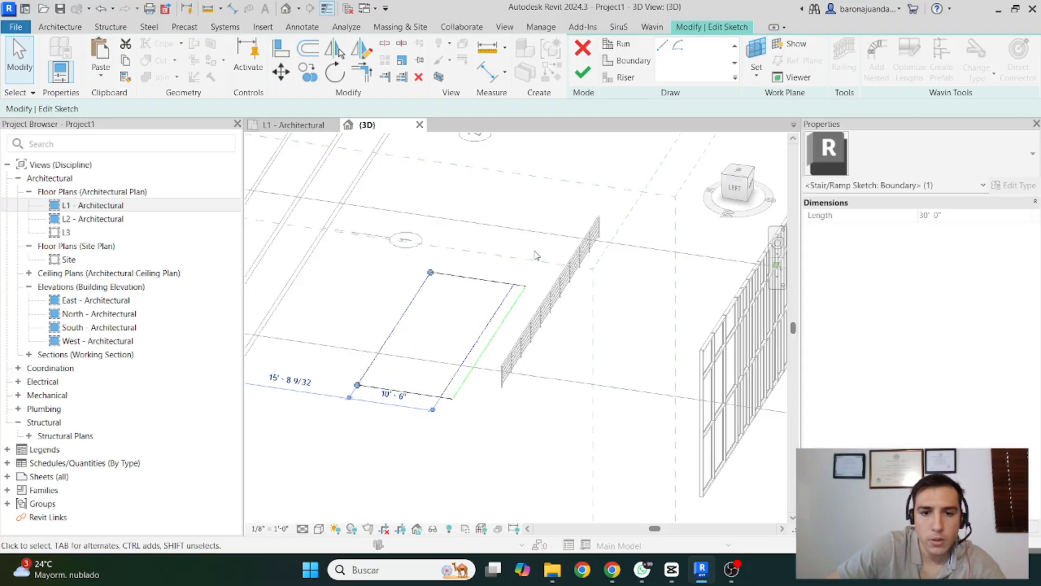
{"action": "left_click", "coordinate": [581, 75]}
Extend the Handrail - Pipe railing's path with a 10' perpendicular segment from its near end towards the curtain wall
{"action": "mouse_move", "coordinate": [529, 358]}
{"action": "middle_mouse_down", "text": "shift"}
{"action": "mouse_move", "coordinate": [521, 389]}
{"action": "mouse_move", "coordinate": [533, 373]}
{"action": "middle_mouse_up", "text": "shift"}
{"action": "left_click", "coordinate": [536, 348]}
{"action": "scroll", "coordinate": [536, 349], "scroll_direction": "up", "scroll_amount": 4}
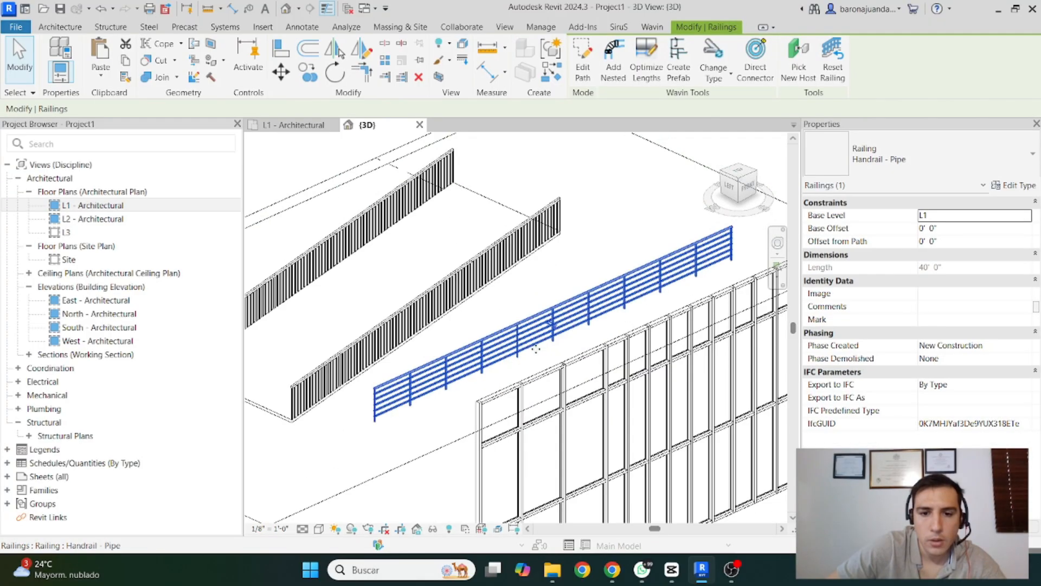
{"action": "scroll", "coordinate": [522, 345], "scroll_direction": "down", "scroll_amount": 3}
{"action": "left_click", "coordinate": [582, 67]}
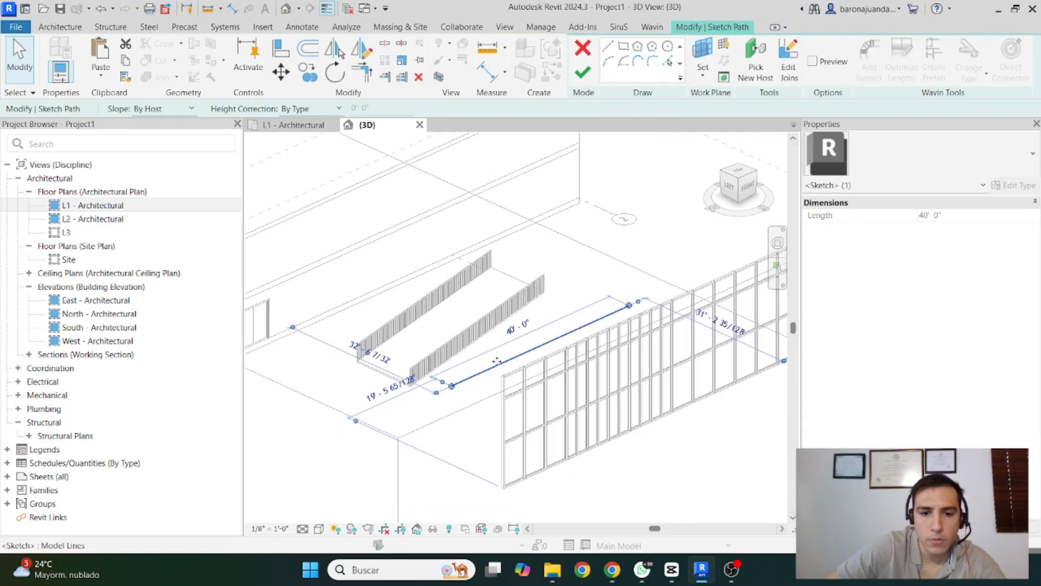
{"action": "left_click", "coordinate": [607, 46]}
{"action": "scroll", "coordinate": [462, 360], "scroll_direction": "up", "scroll_amount": 2}
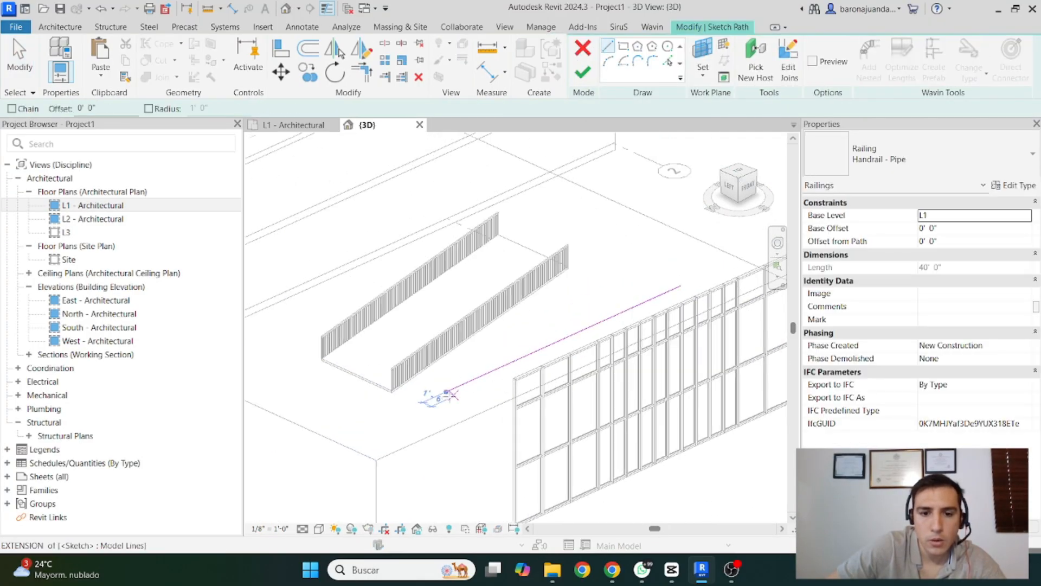
{"action": "left_click", "coordinate": [448, 394]}
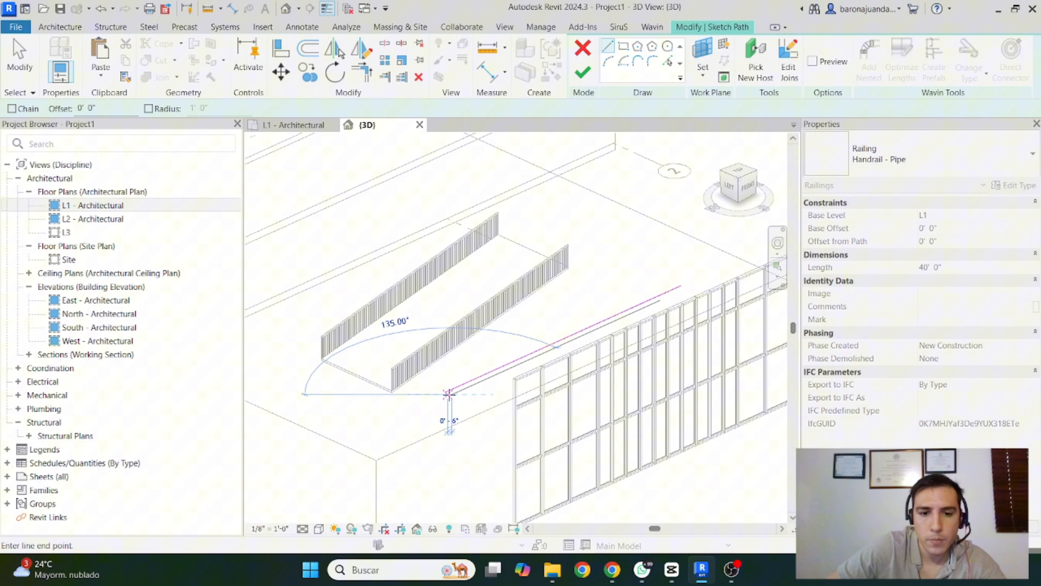
{"action": "left_click", "coordinate": [514, 423]}
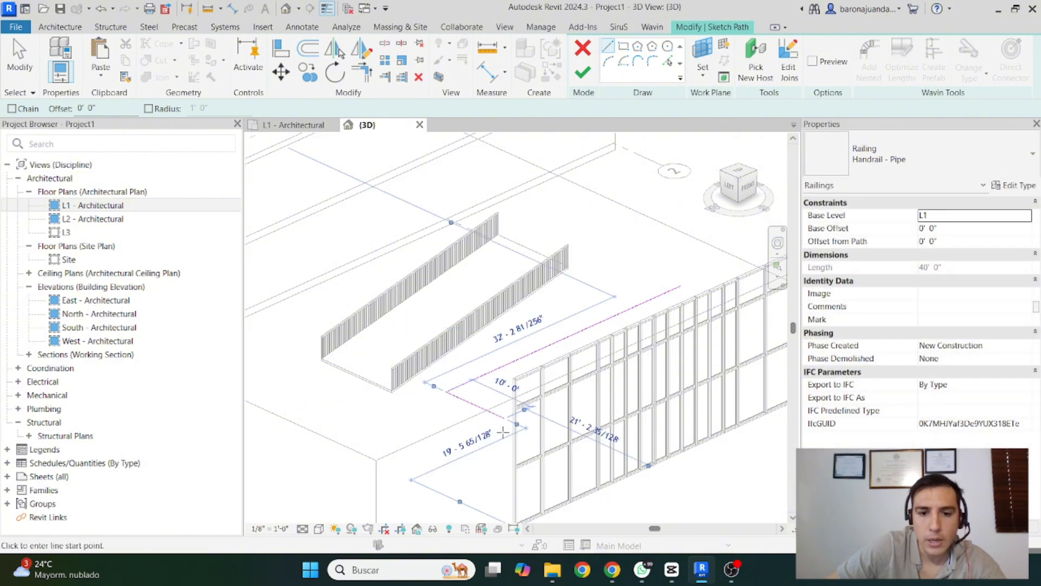
{"action": "key", "text": "Escape"}
{"action": "key", "text": "Escape"}
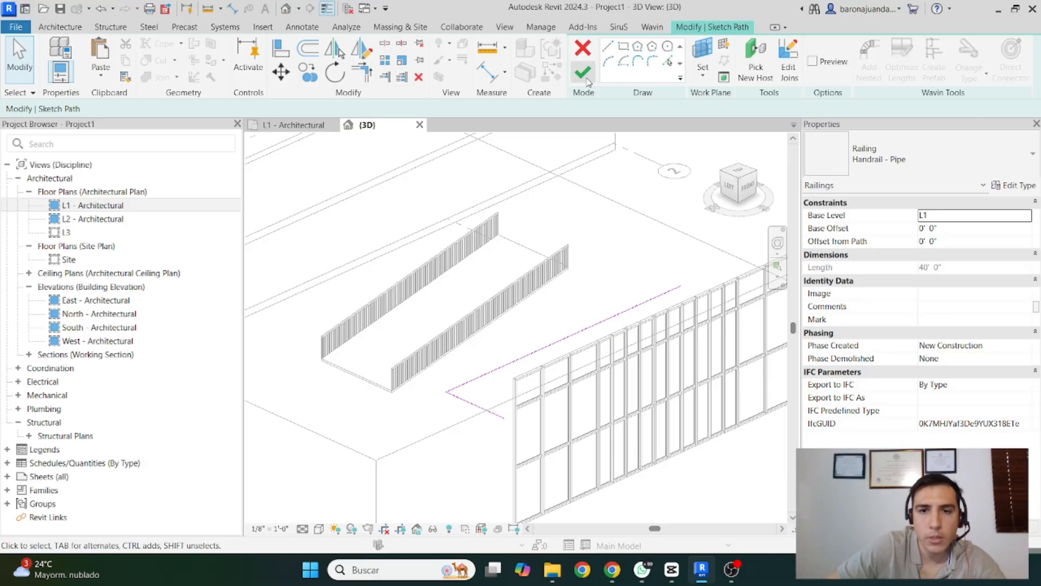
{"action": "left_click", "coordinate": [582, 72]}
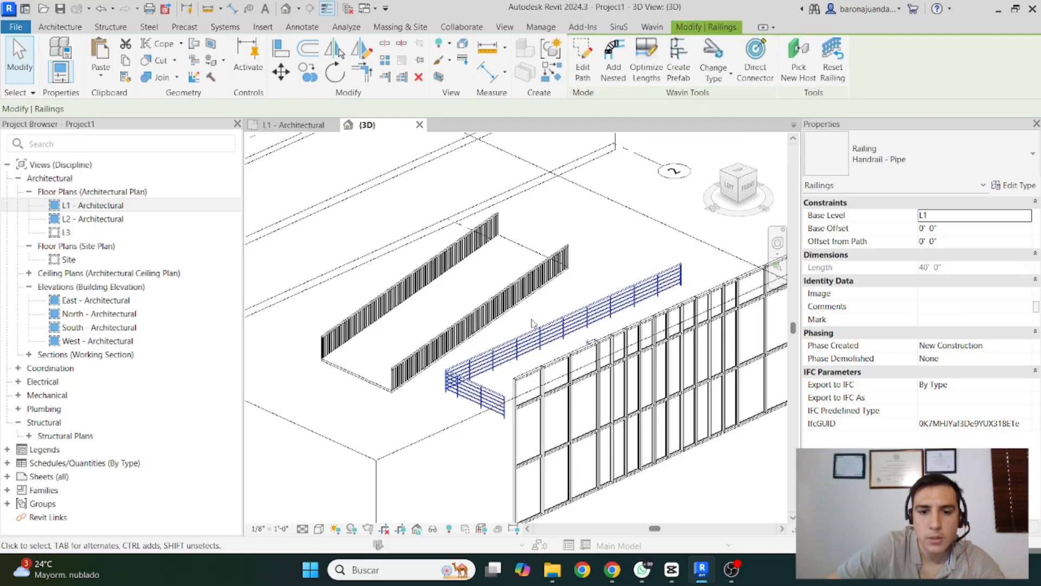
Try to add a separate straight segment about 19'-6" long to the pipe railing's path, detached from the existing lines
{"action": "double_click", "coordinate": [513, 348]}
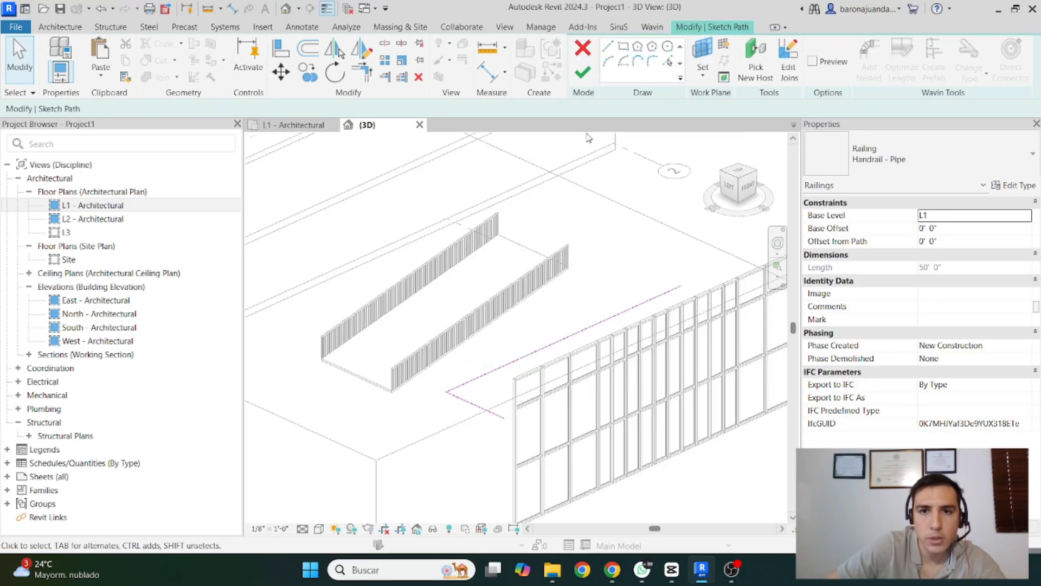
{"action": "left_click", "coordinate": [606, 48]}
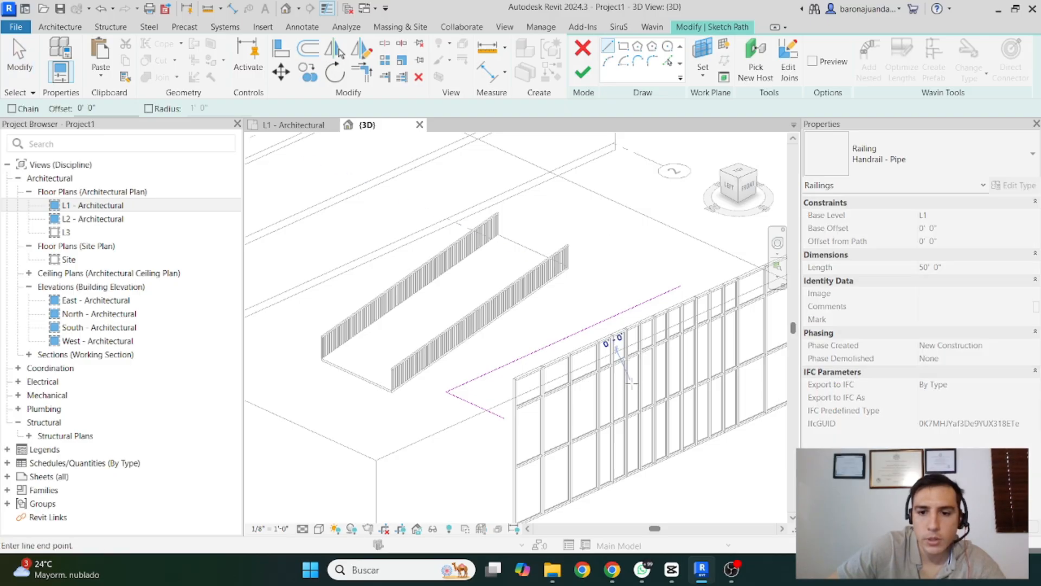
{"action": "left_click", "coordinate": [633, 382]}
{"action": "left_click", "coordinate": [745, 332]}
{"action": "key", "text": "Escape"}
{"action": "scroll", "coordinate": [663, 383], "scroll_direction": "down", "scroll_amount": 5}
{"action": "middle_click_drag", "start_coordinate": [663, 383], "coordinate": [634, 364], "text": "shift"}
{"action": "left_click", "coordinate": [583, 72]}
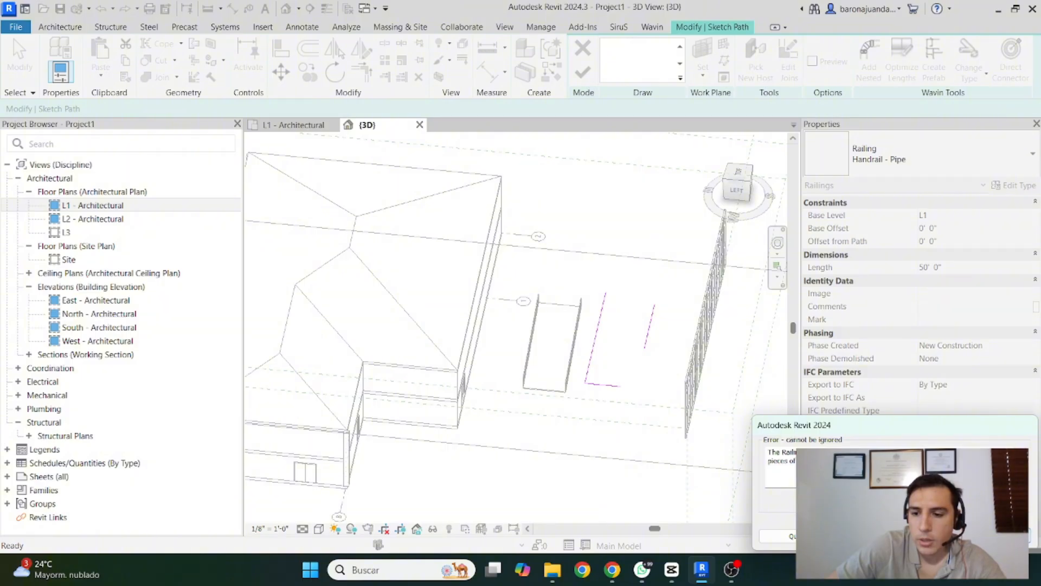
{"action": "left_click", "coordinate": [984, 536]}
Delete the detached segment from the pipe railing's path and finish the sketch
{"action": "left_click", "coordinate": [651, 326]}
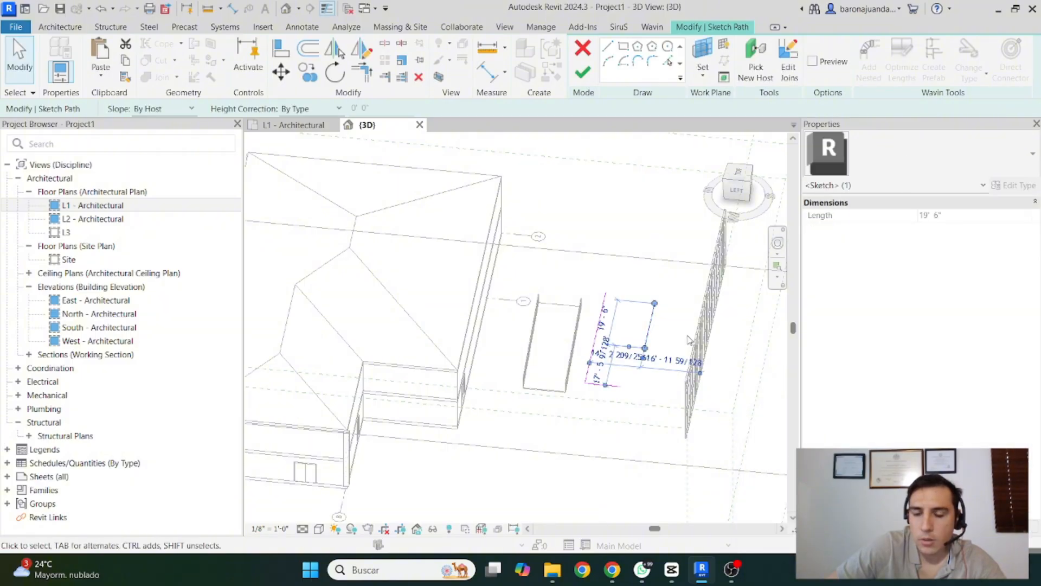
{"action": "key", "text": "Delete"}
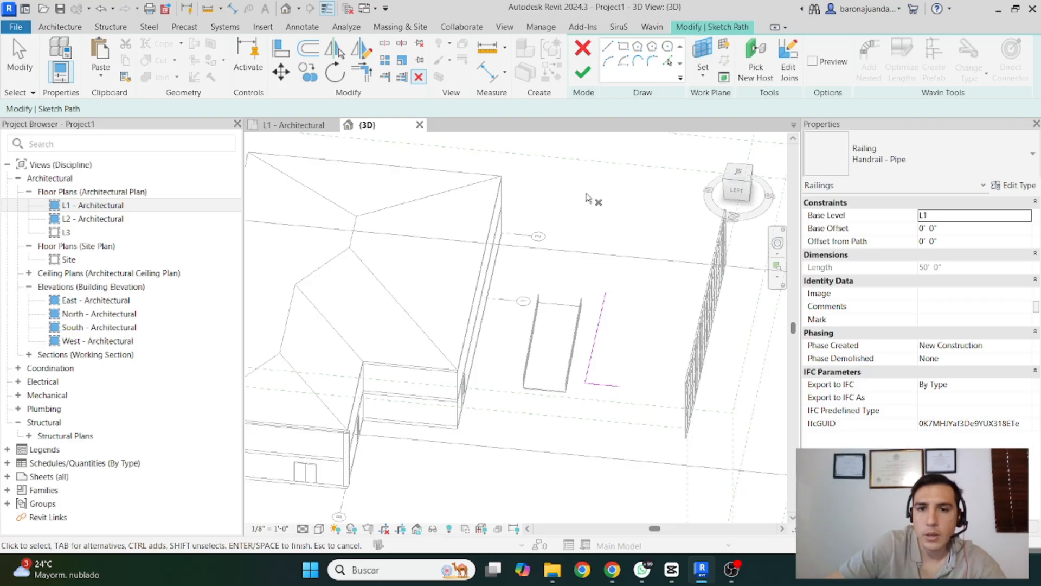
{"action": "left_click", "coordinate": [583, 72]}
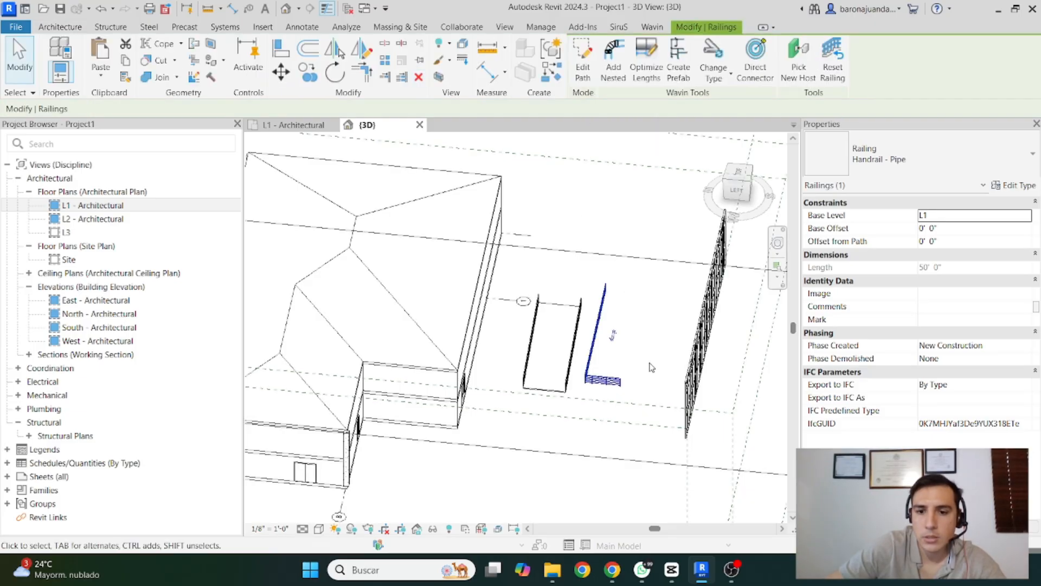
Start a Stair-Metal-Plate Stringer stair from L1 to L2 and set its desired number of risers to 16
{"action": "middle_click_drag", "start_coordinate": [663, 351], "coordinate": [520, 370], "text": "shift"}
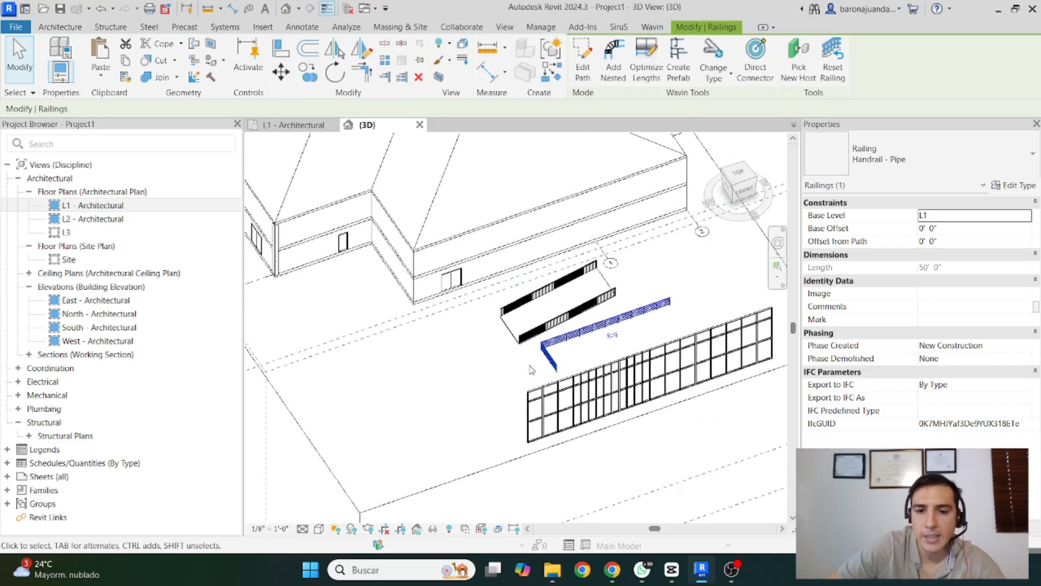
{"action": "scroll", "coordinate": [447, 362], "scroll_direction": "down", "scroll_amount": 4}
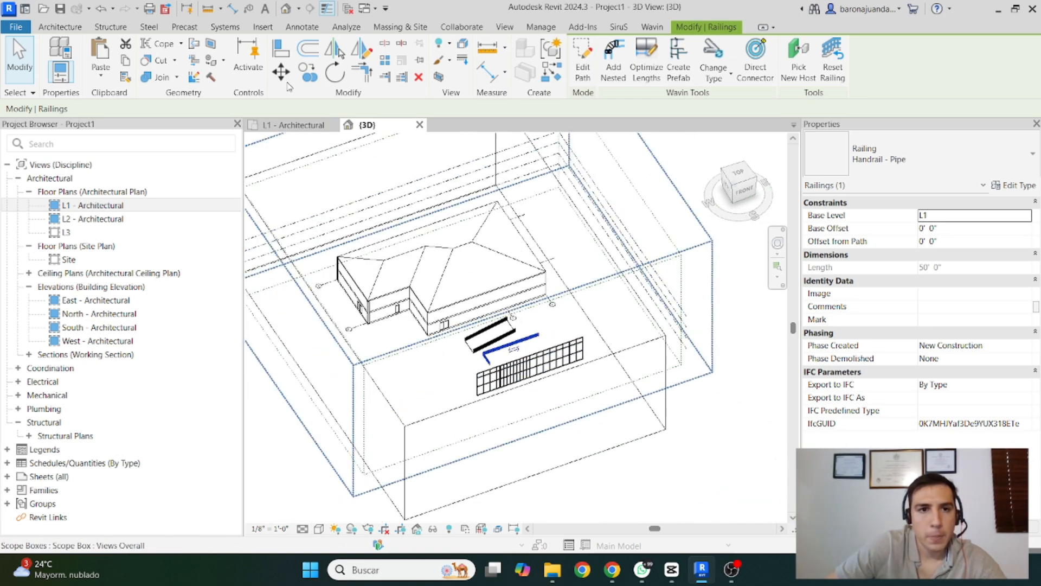
{"action": "left_click", "coordinate": [48, 27]}
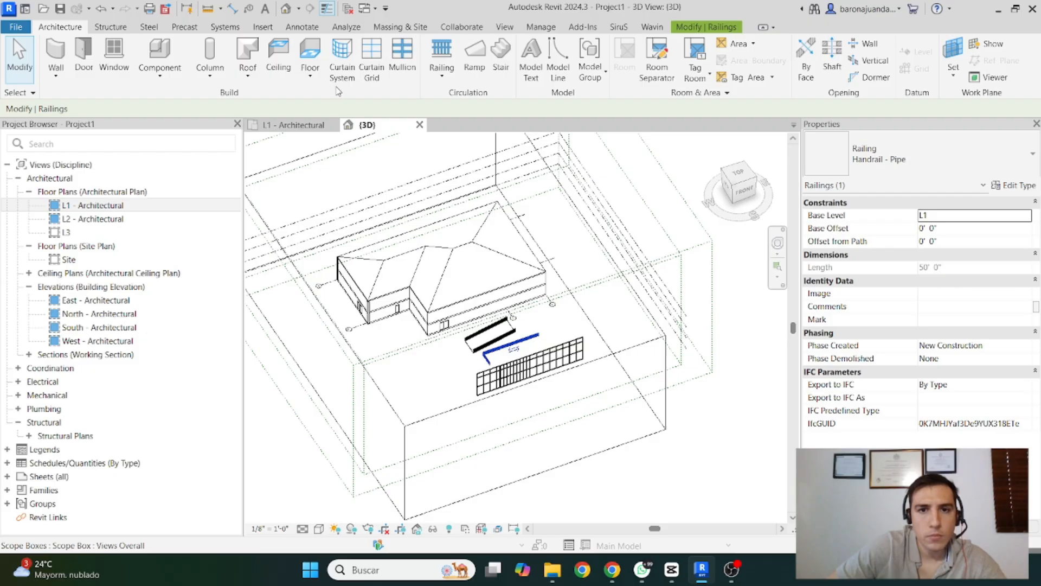
{"action": "left_click", "coordinate": [502, 65]}
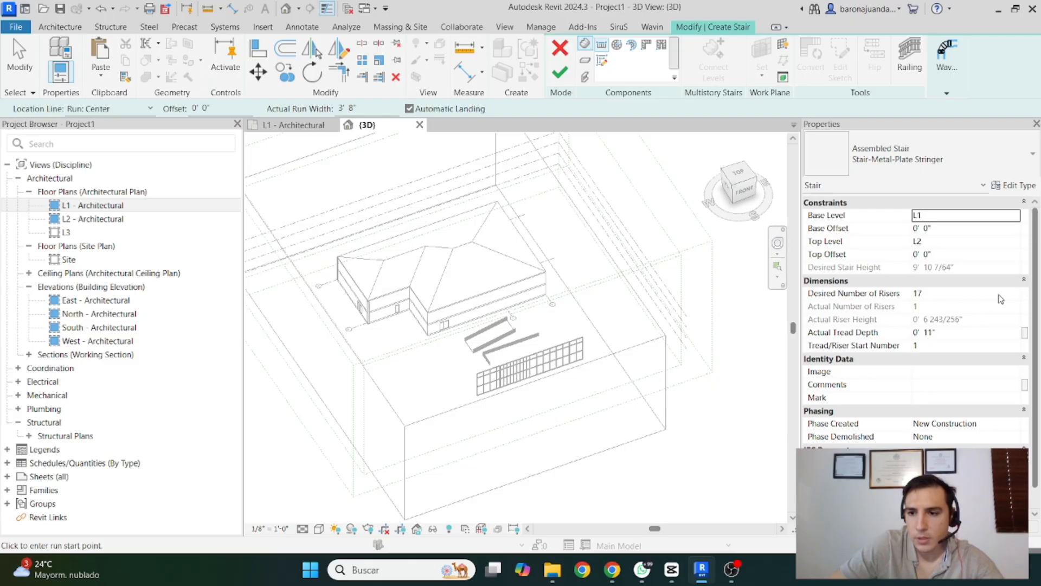
{"action": "left_click", "coordinate": [1019, 303]}
{"action": "type", "text": "16"}
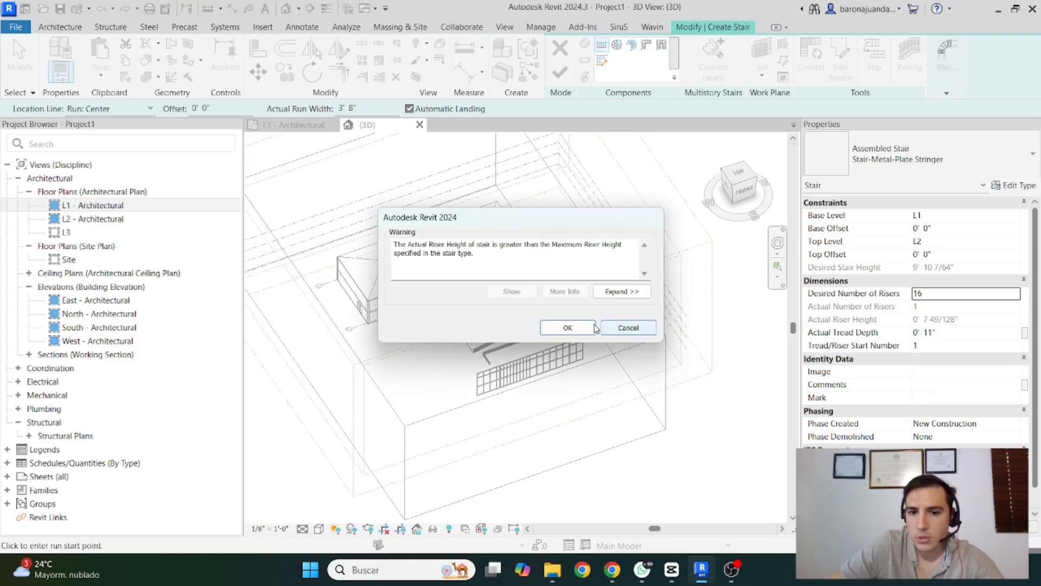
{"action": "left_click", "coordinate": [564, 326]}
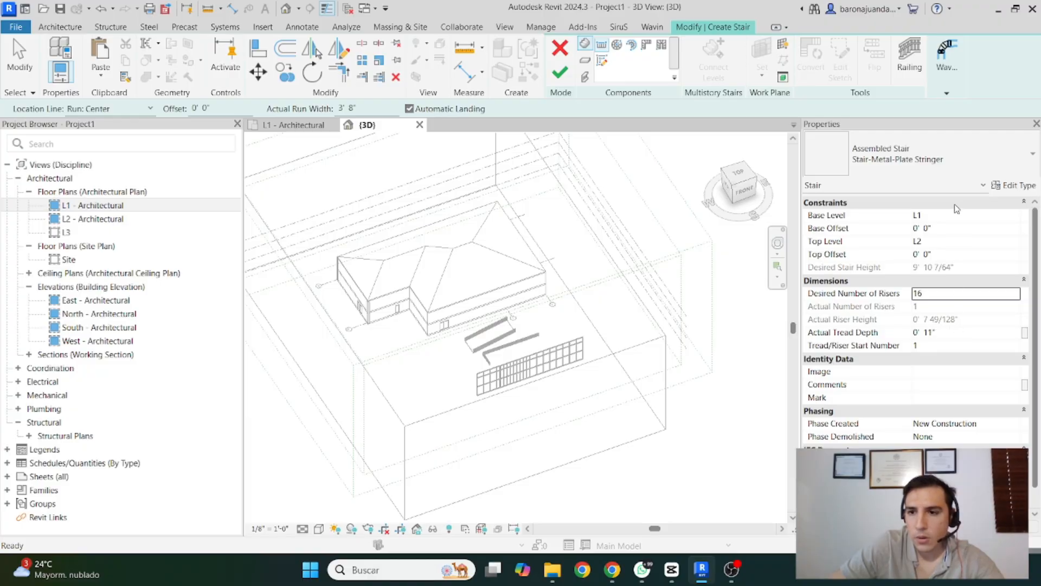
Set the Maximum Riser Height of the Stair-Metal-Plate Stringer type to 0' 8"
{"action": "left_click", "coordinate": [1012, 184]}
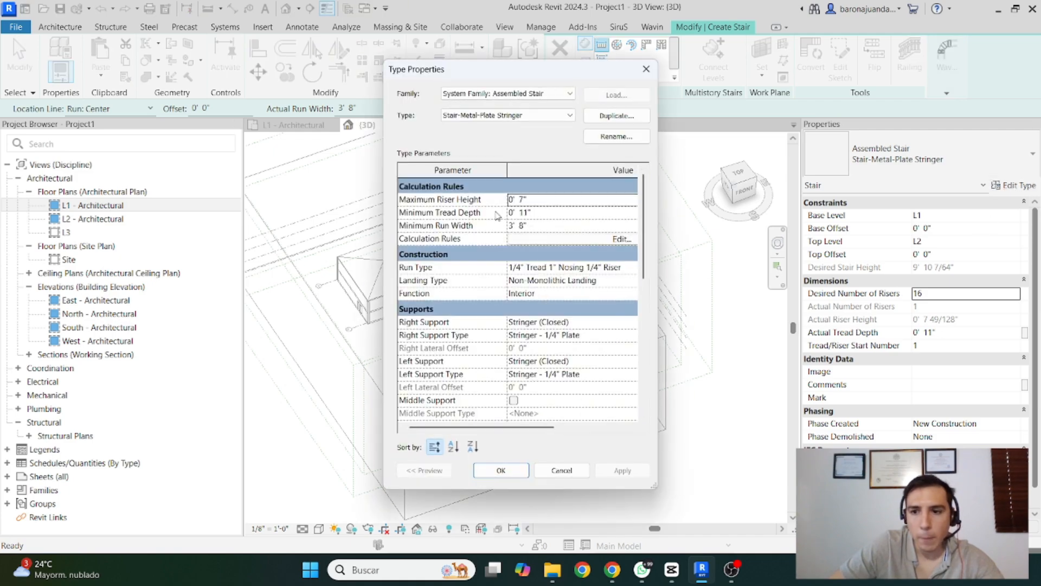
{"action": "mouse_move", "coordinate": [495, 215]}
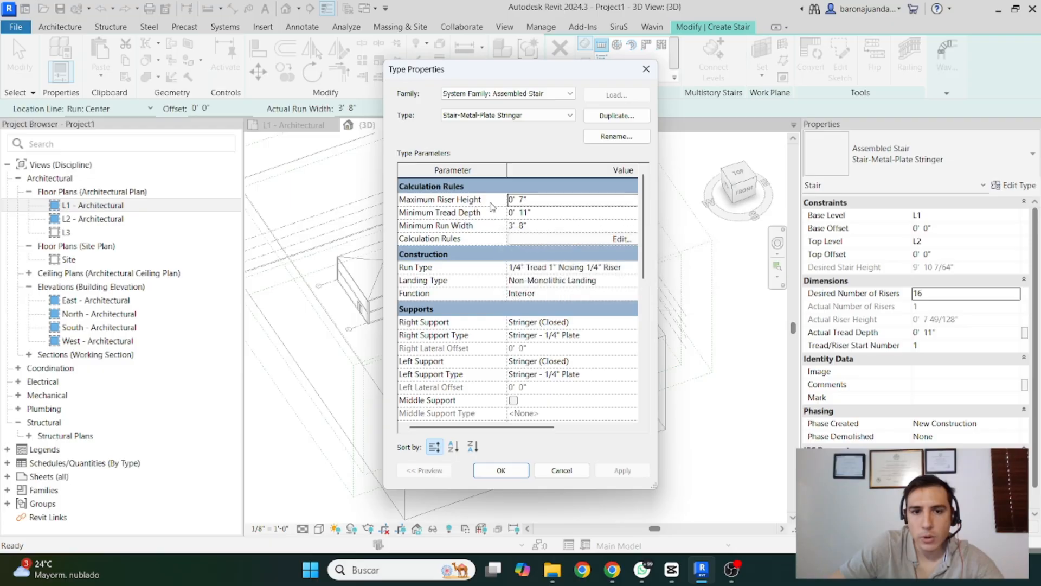
{"action": "left_click", "coordinate": [524, 200]}
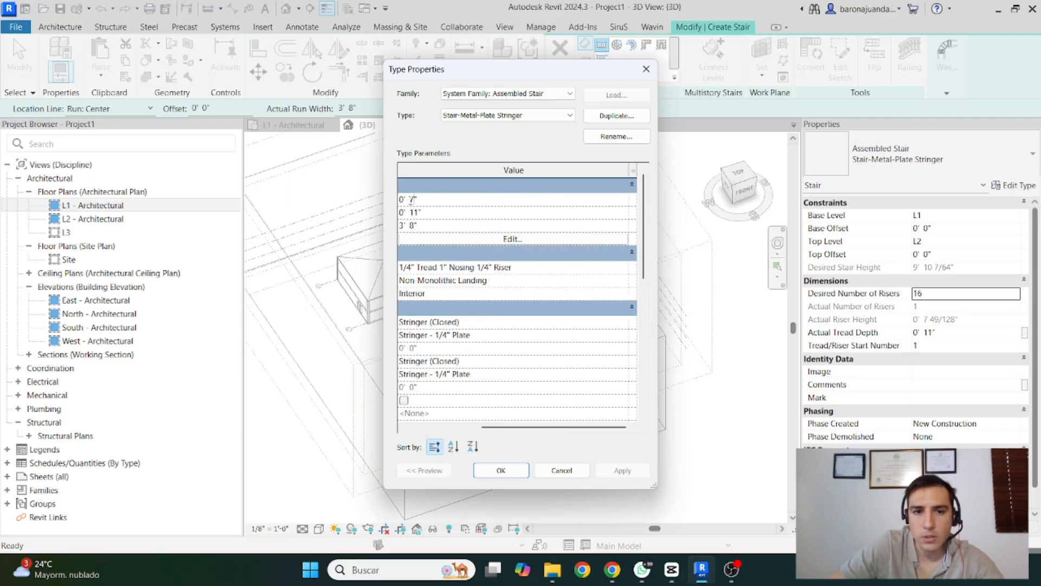
{"action": "double_click", "coordinate": [413, 200]}
{"action": "type", "text": "8"}
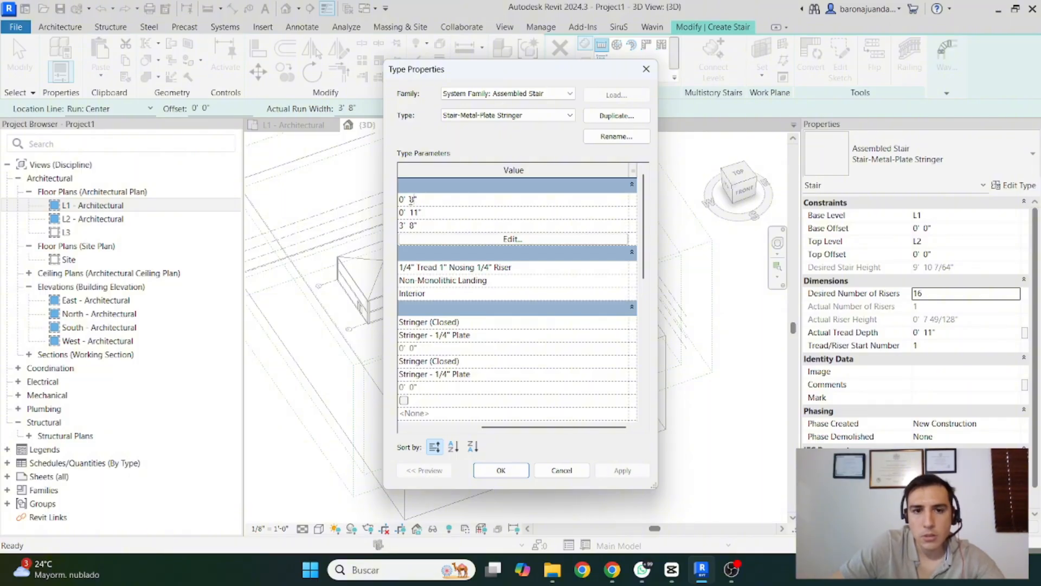
{"action": "left_click", "coordinate": [502, 471]}
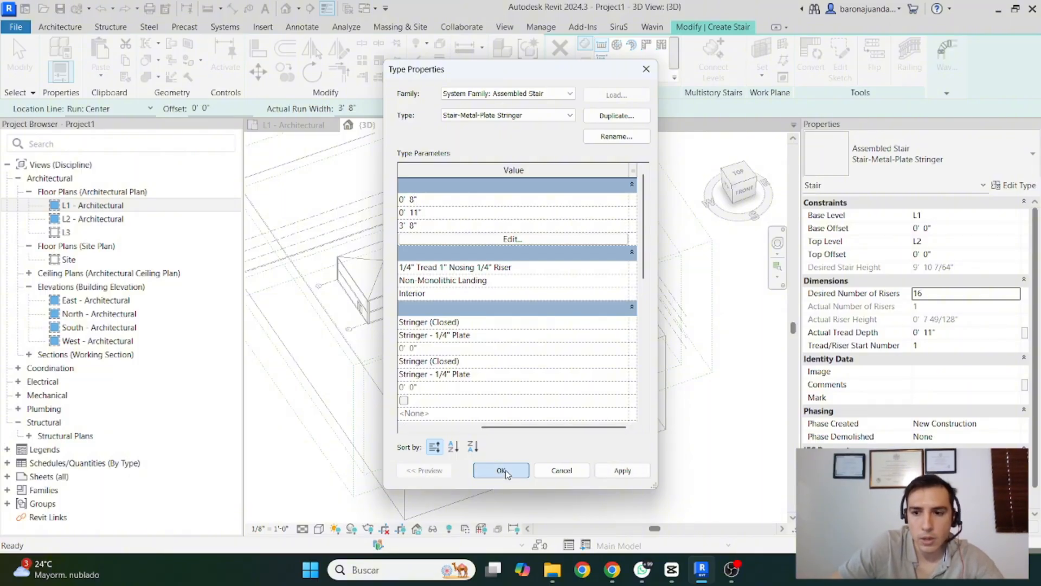
Set the stair's desired number of risers to 15 and switch to the L1 - Architectural floor plan
{"action": "left_click", "coordinate": [1016, 298]}
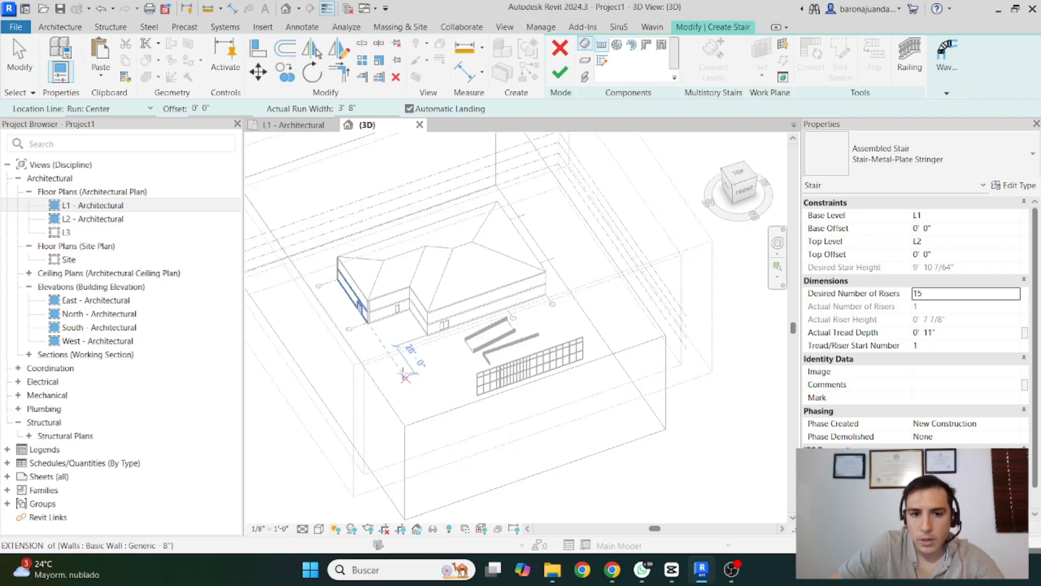
{"action": "left_click", "coordinate": [293, 125]}
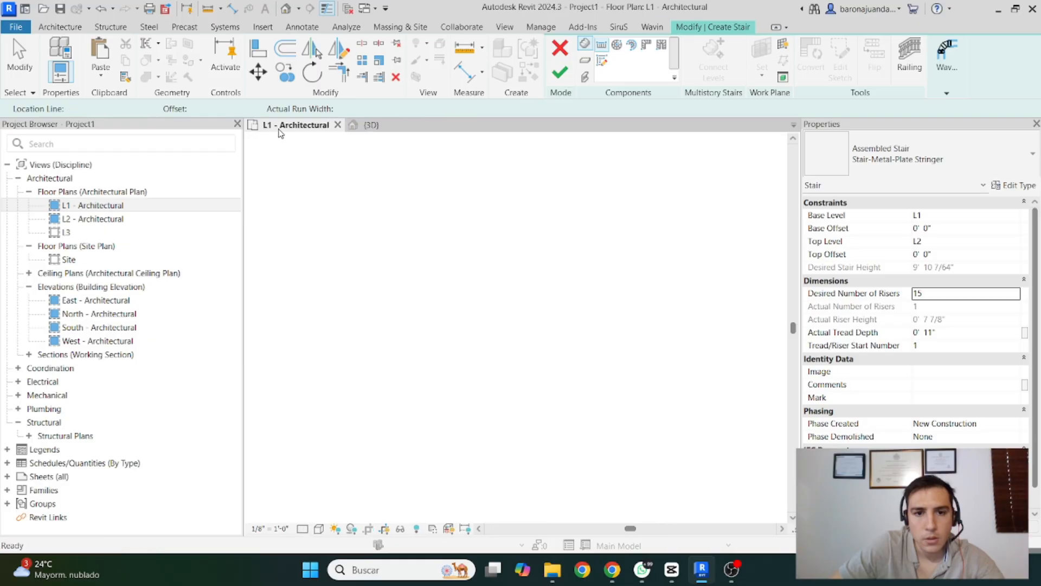
Draw a straight 15-riser run heading up the plan inside the upper-left room and finish the stair
{"action": "scroll", "coordinate": [416, 224], "scroll_direction": "up", "scroll_amount": 3}
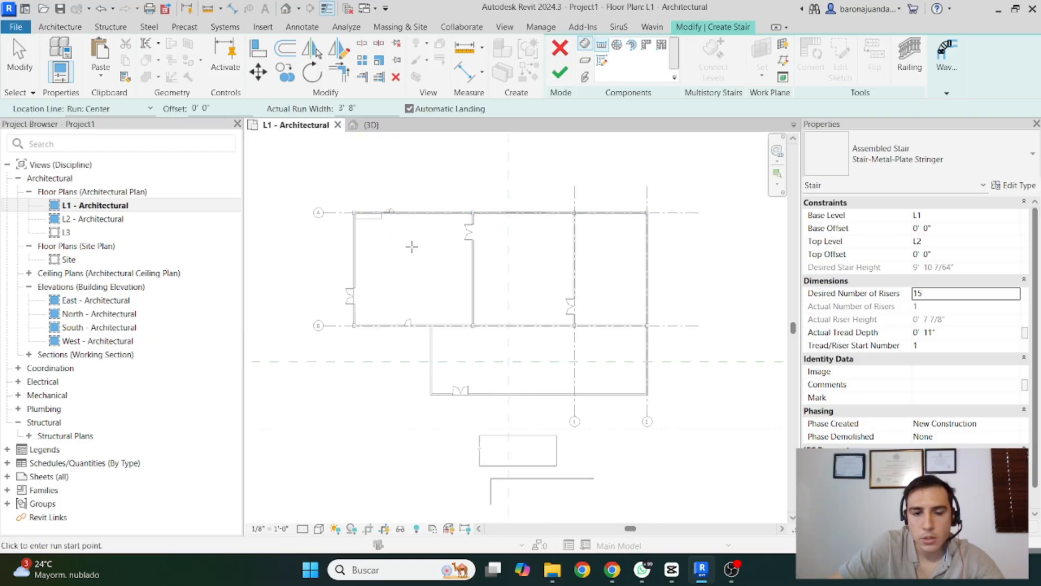
{"action": "scroll", "coordinate": [393, 260], "scroll_direction": "up", "scroll_amount": 3}
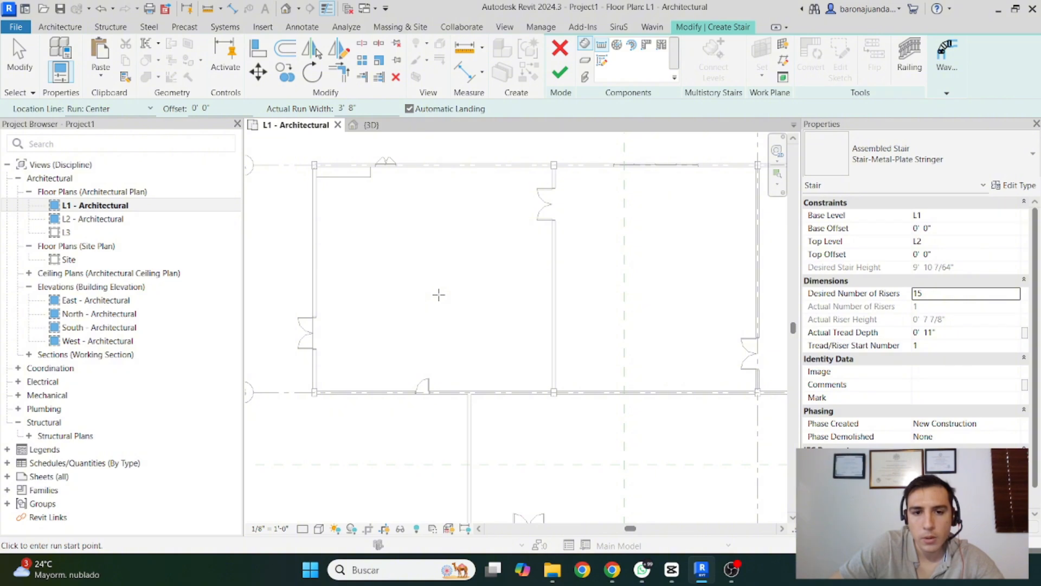
{"action": "left_click", "coordinate": [439, 295]}
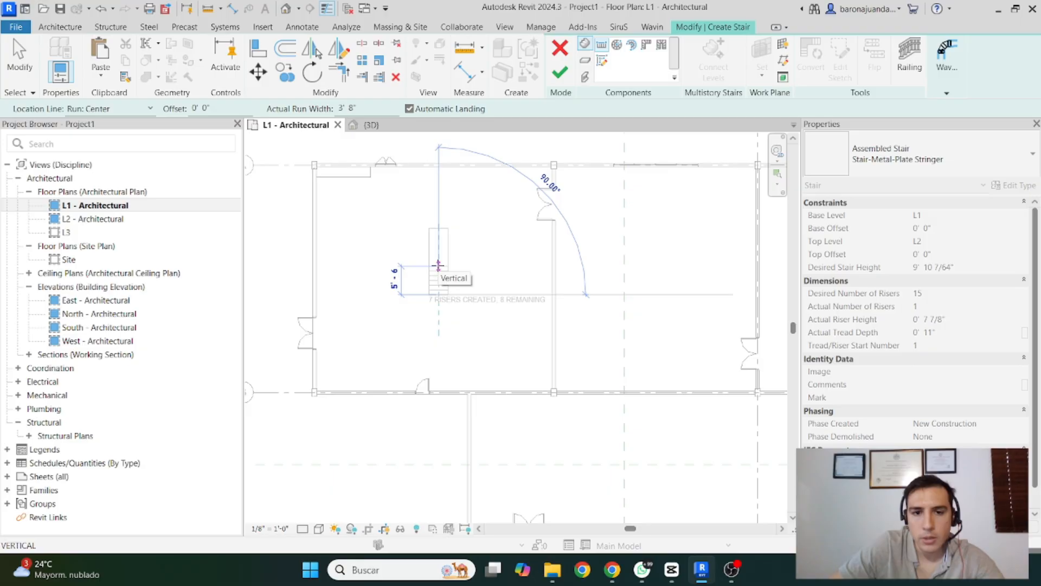
{"action": "left_click", "coordinate": [439, 228]}
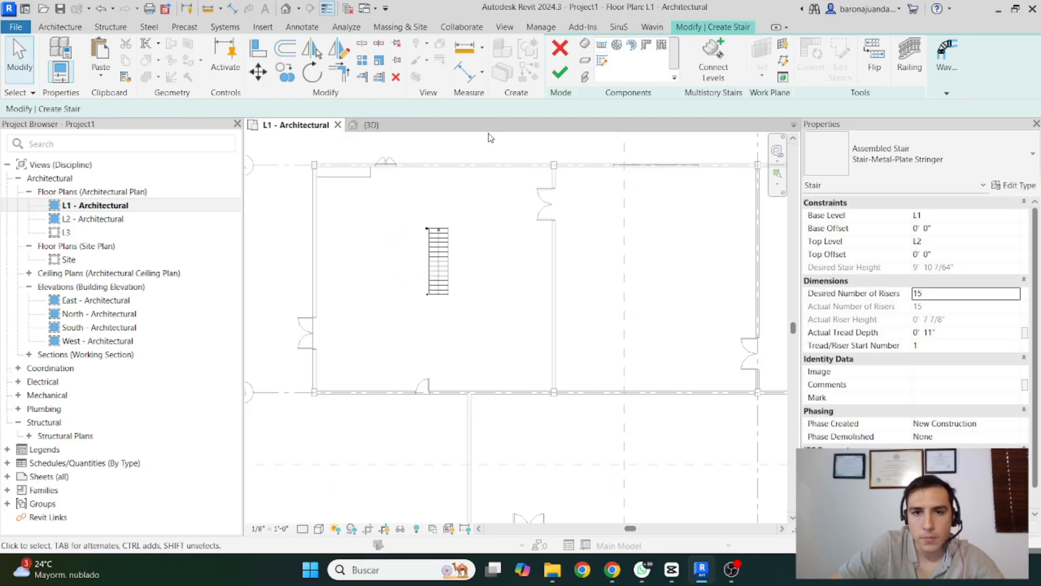
{"action": "left_click", "coordinate": [560, 72]}
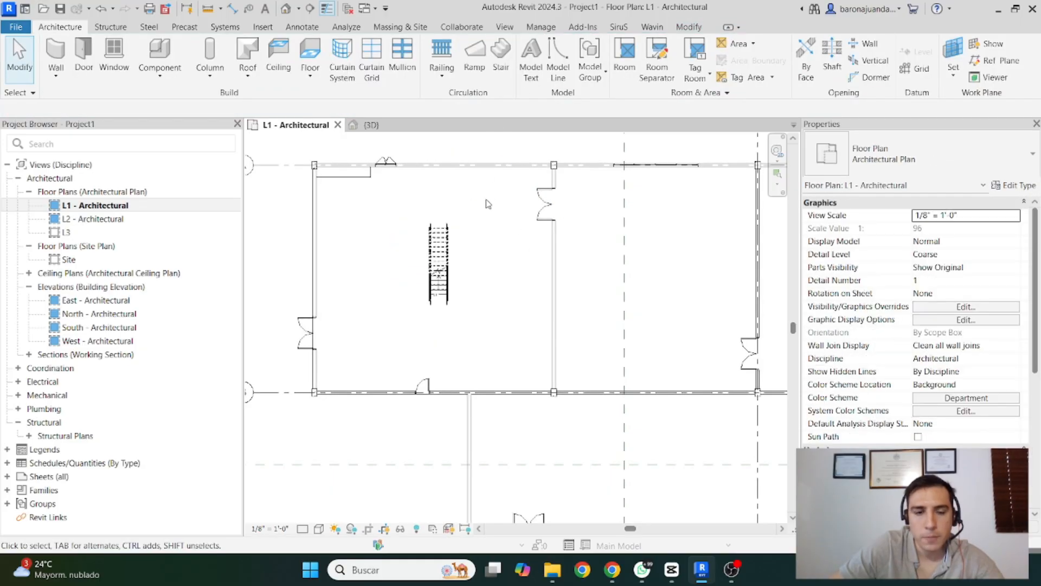
Start a similar stair based on the straight stair and set its desired number of risers to 17
{"action": "left_click", "coordinate": [442, 273]}
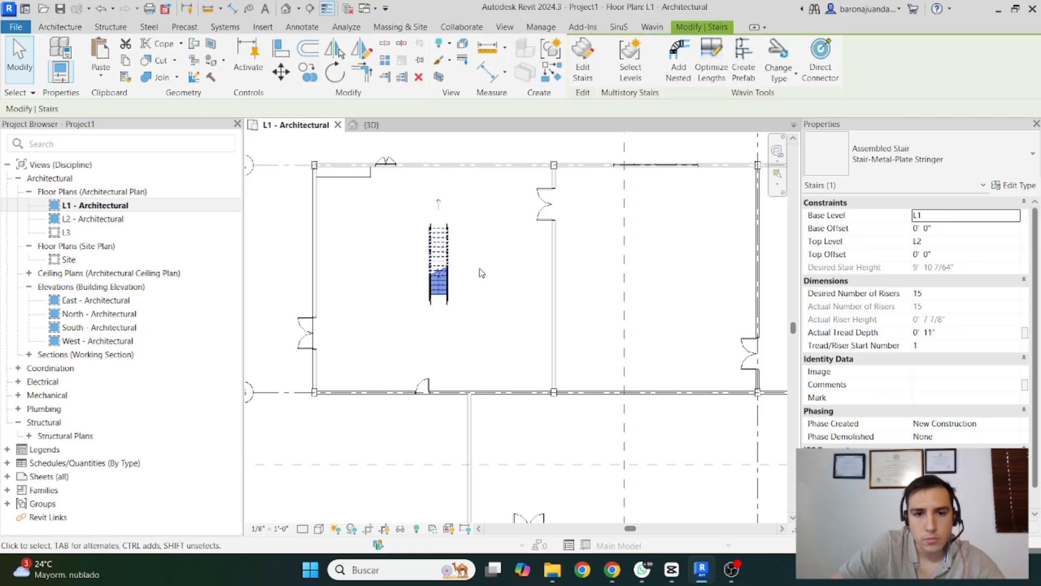
{"action": "key", "text": "c"}
{"action": "key", "text": "s"}
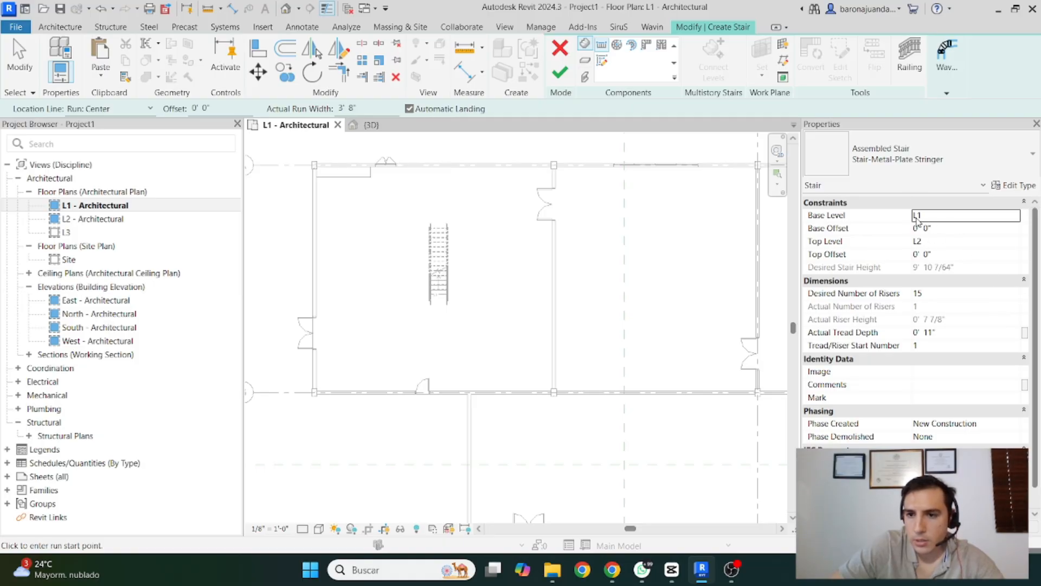
{"action": "left_click", "coordinate": [1015, 292]}
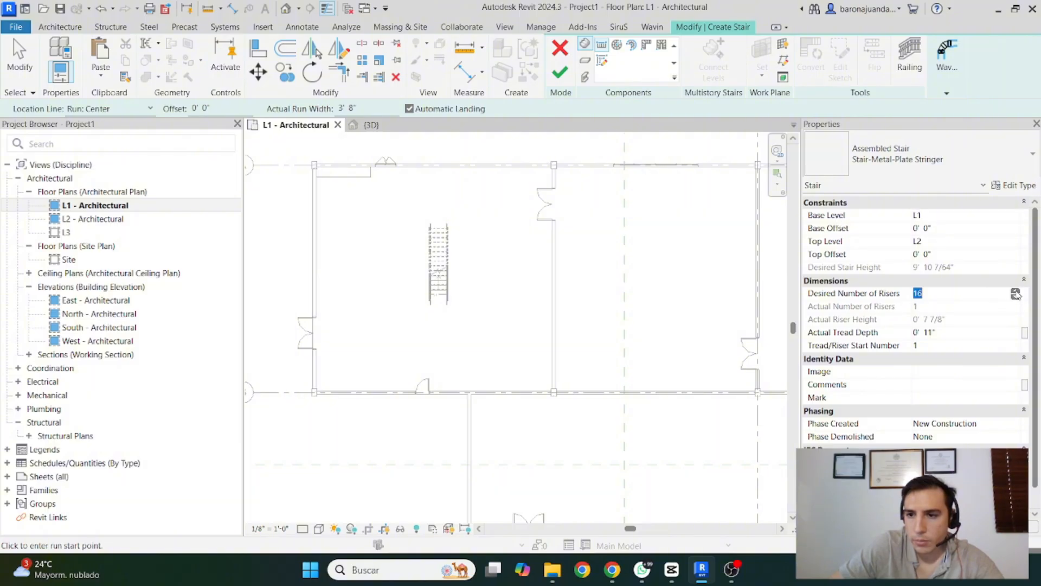
{"action": "scroll", "coordinate": [532, 250], "scroll_direction": "up", "scroll_amount": 2}
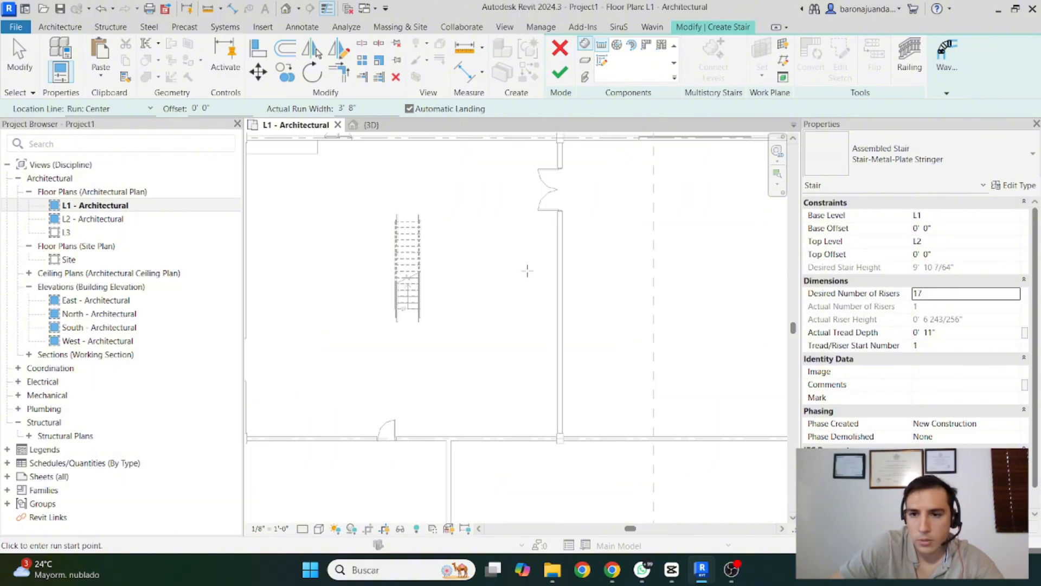
Draw an L-shaped stair beside the straight one, with an 8-riser vertical run and a 9-riser horizontal run joined by an automatic landing
{"action": "left_click", "coordinate": [478, 313]}
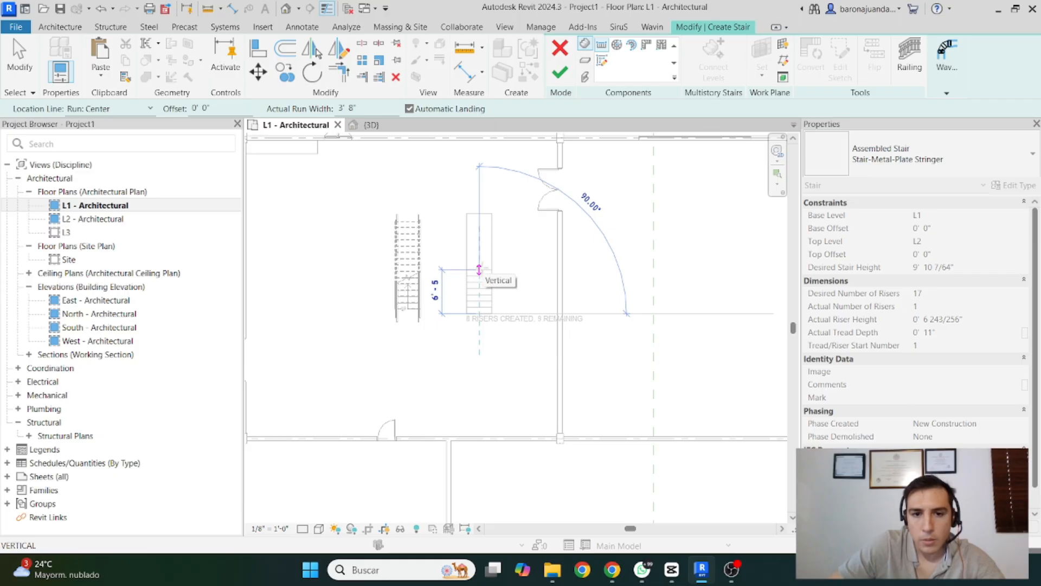
{"action": "left_click", "coordinate": [479, 270]}
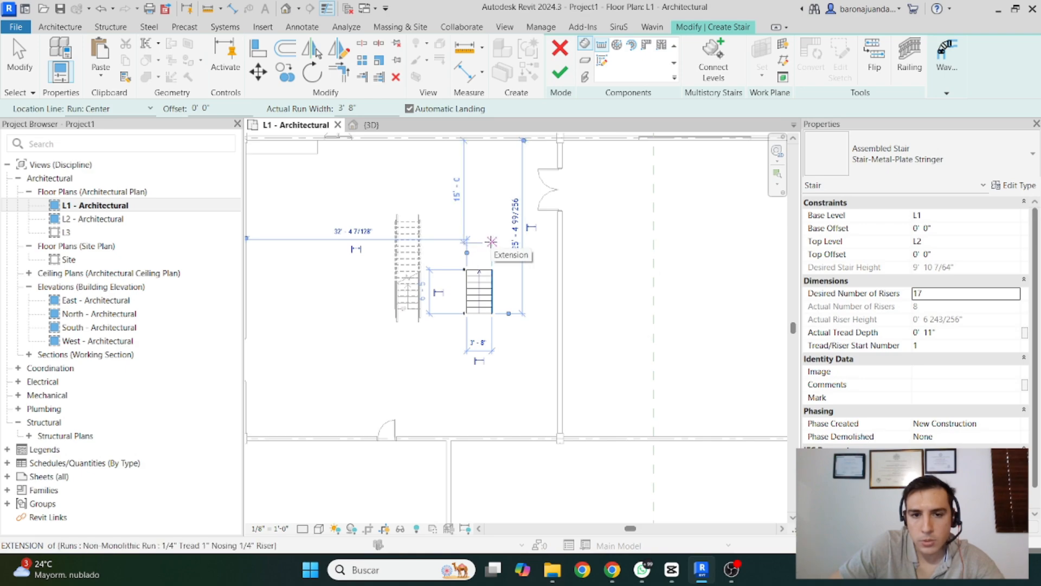
{"action": "left_click", "coordinate": [496, 242]}
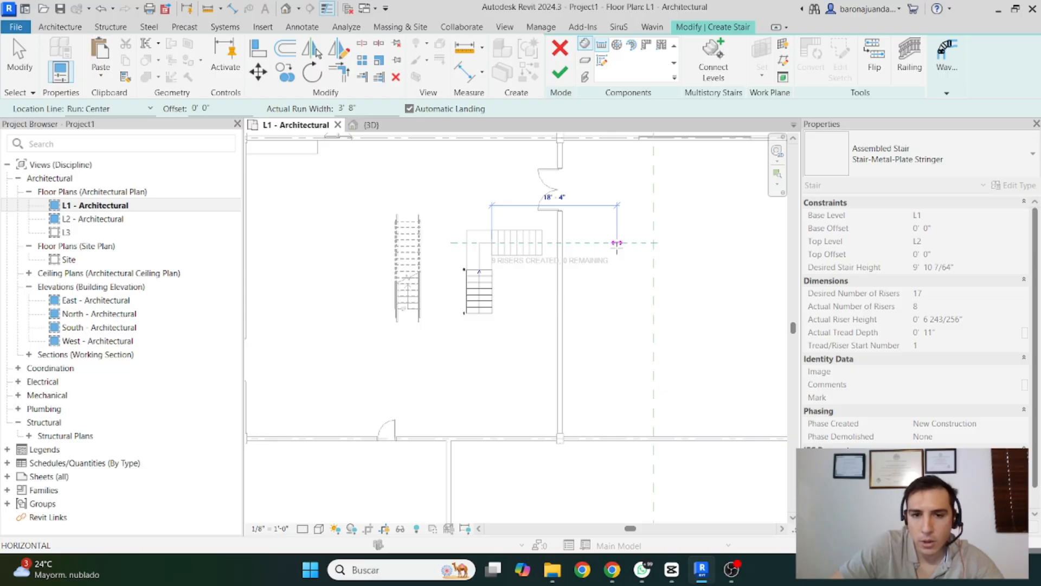
{"action": "left_click", "coordinate": [616, 243]}
{"action": "key", "text": "Escape"}
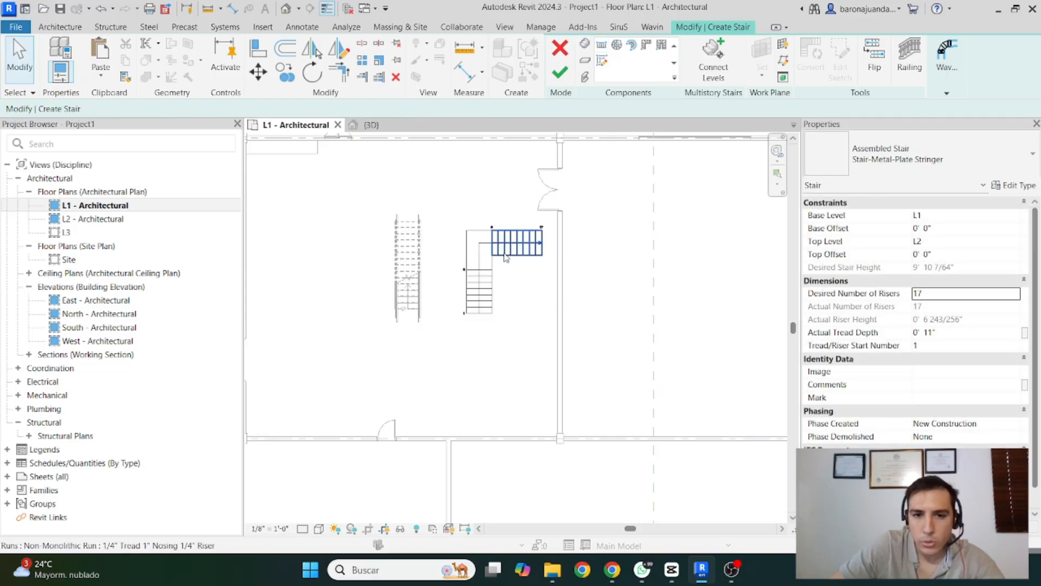
Nudge the stair's horizontal 9-riser run down the plan, closer to the top of the vertical run
{"action": "scroll", "coordinate": [496, 251], "scroll_direction": "up", "scroll_amount": 2}
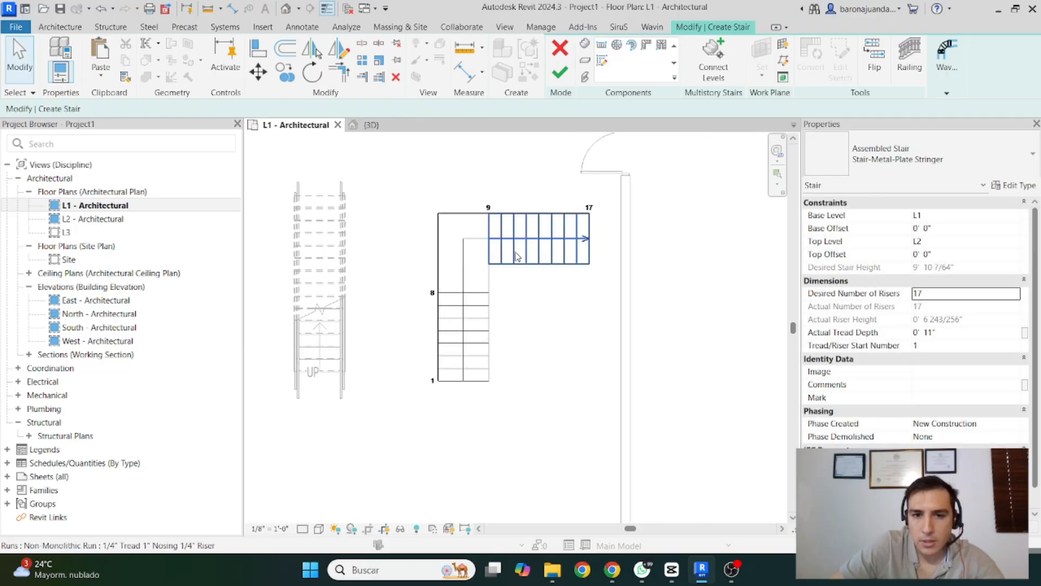
{"action": "left_click", "coordinate": [516, 253]}
{"action": "key", "text": "Down"}
{"action": "key", "text": "Down"}
{"action": "key", "text": "Down"}
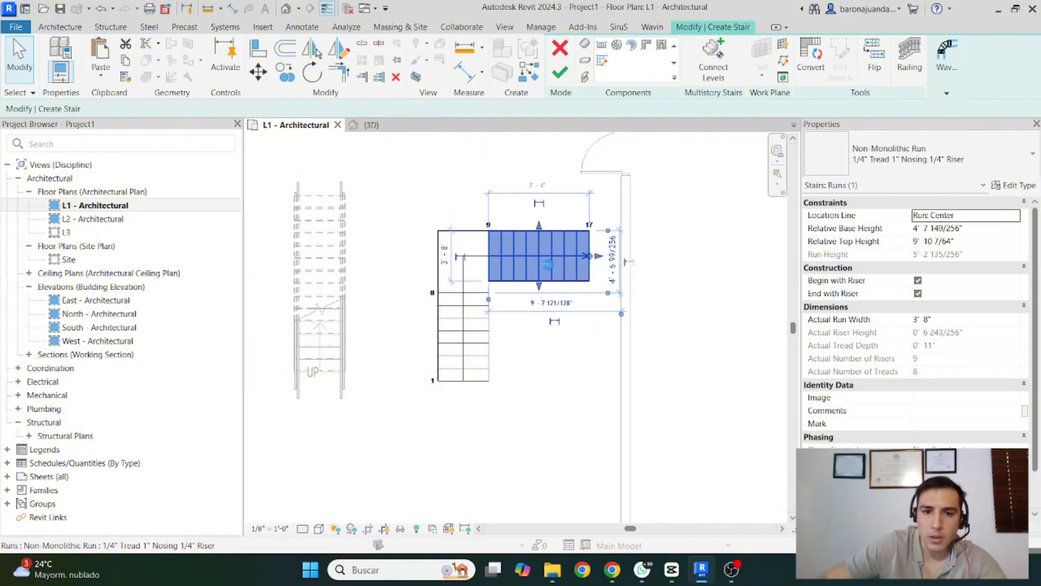
{"action": "key", "text": "Down"}
{"action": "key", "text": "Down"}
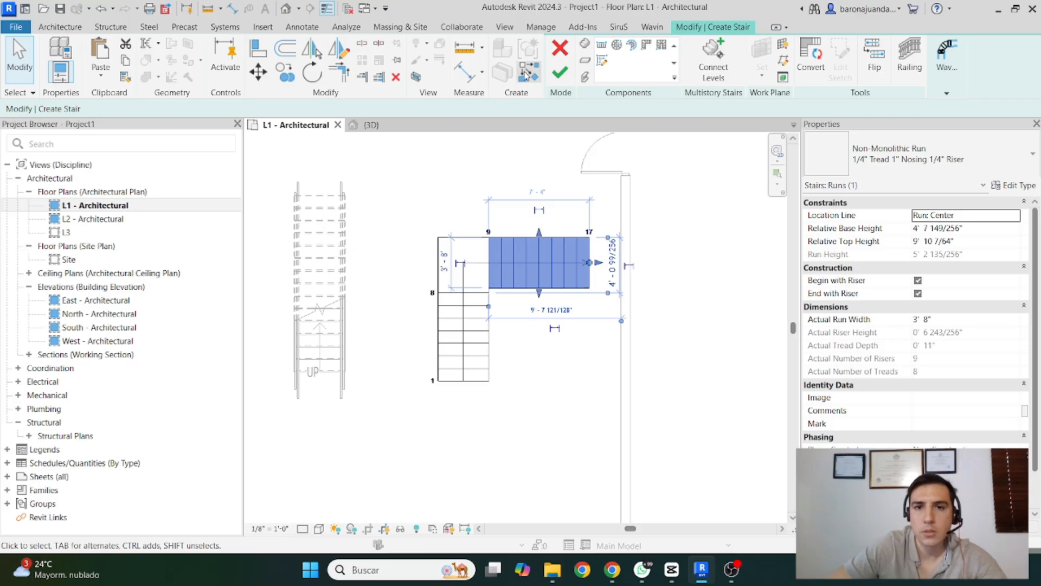
Select the corner landing to check it and finish the L-shaped stair
{"action": "scroll", "coordinate": [453, 261], "scroll_direction": "up", "scroll_amount": 2}
{"action": "left_click", "coordinate": [481, 269]}
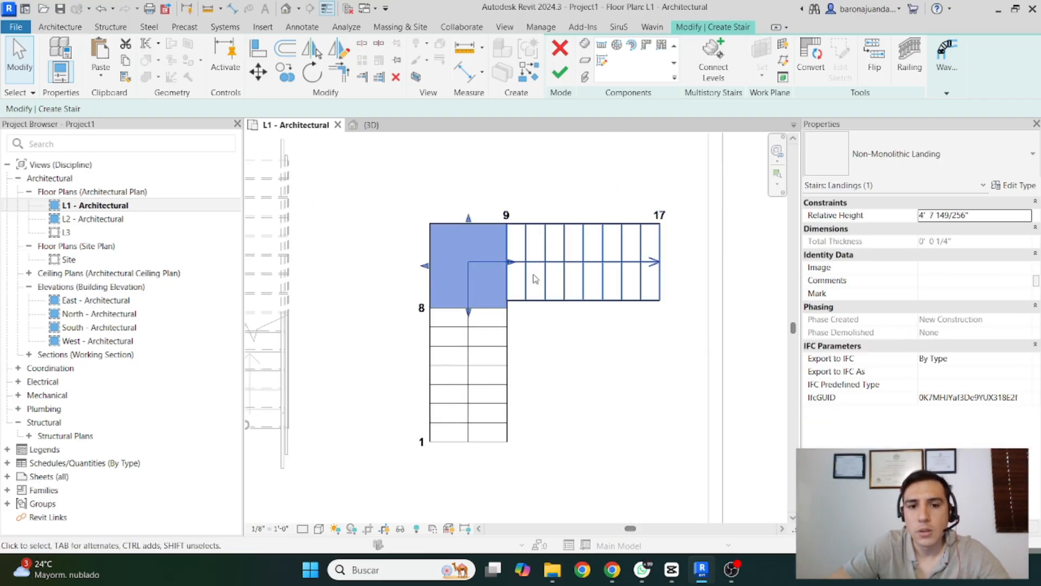
{"action": "left_click", "coordinate": [560, 73]}
{"action": "scroll", "coordinate": [453, 194], "scroll_direction": "down", "scroll_amount": 2}
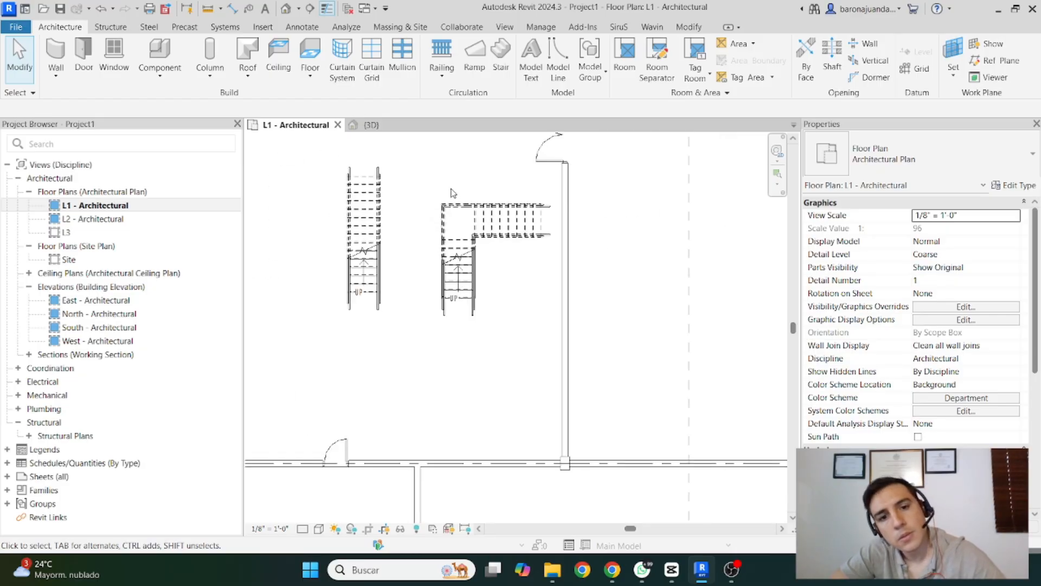
In the 3D view, pull the section box's left side face inward so that it cuts through the house
{"action": "left_click", "coordinate": [285, 9]}
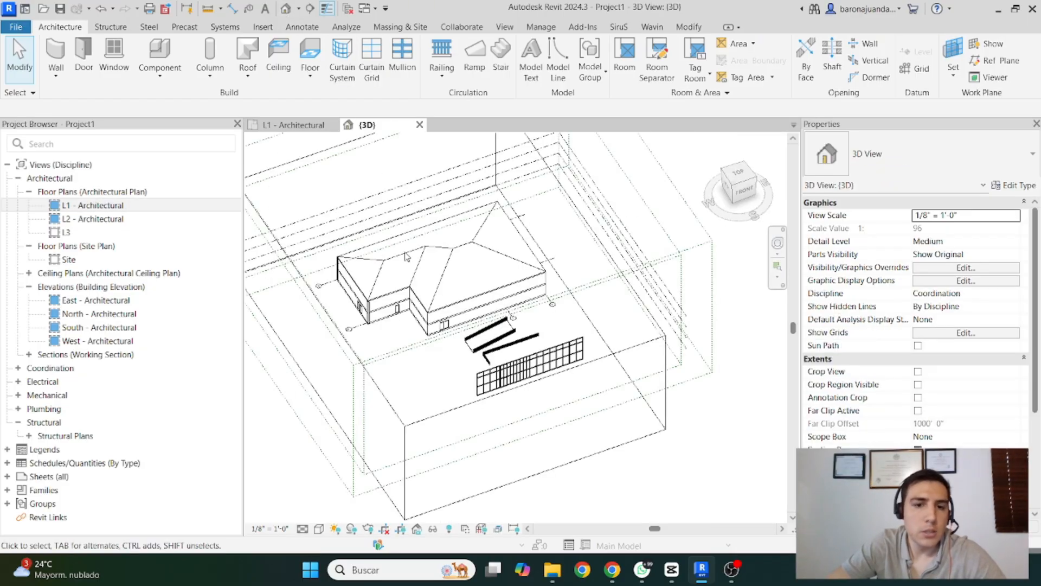
{"action": "scroll", "coordinate": [461, 331], "scroll_direction": "down", "scroll_amount": 1}
{"action": "middle_click_drag", "start_coordinate": [455, 355], "coordinate": [496, 353], "text": "shift"}
{"action": "left_click", "coordinate": [431, 386]}
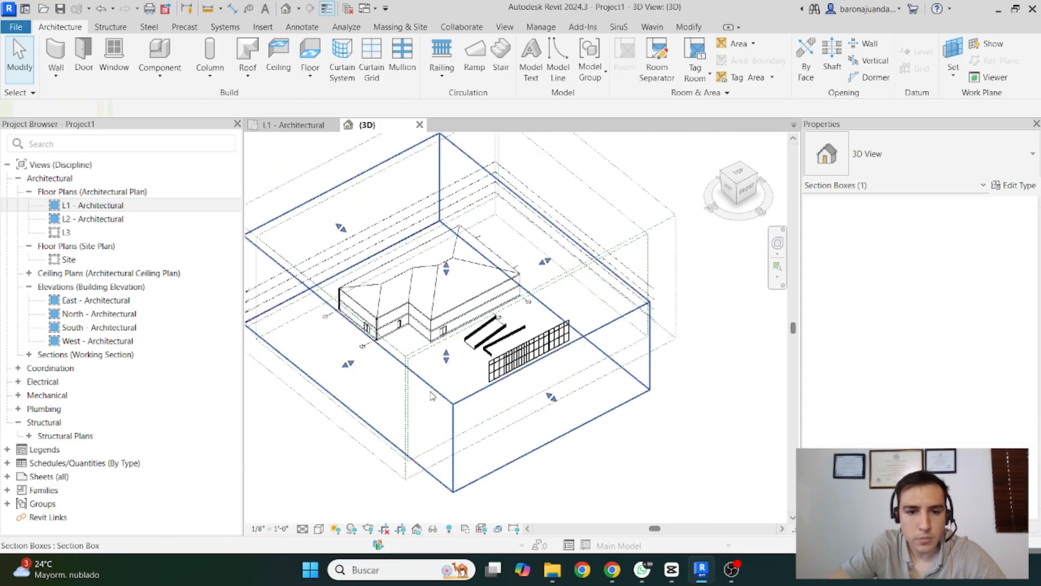
{"action": "left_click_drag", "start_coordinate": [348, 364], "coordinate": [412, 329]}
{"action": "scroll", "coordinate": [402, 321], "scroll_direction": "up", "scroll_amount": 1}
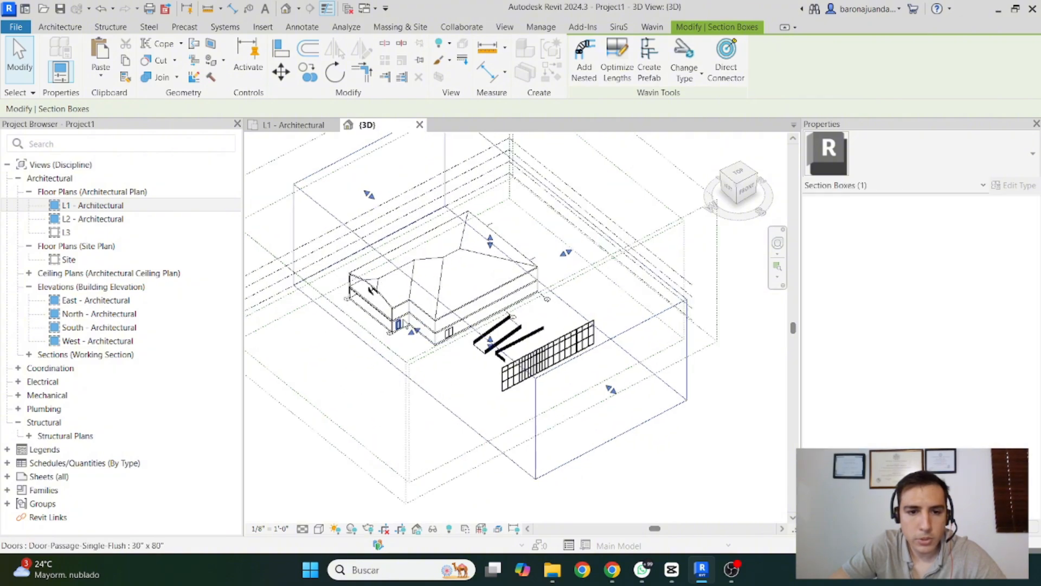
Examine in the cutaway 3D view how the straight stair and its railings meet the upper floor slab
{"action": "scroll", "coordinate": [406, 324], "scroll_direction": "up", "scroll_amount": 2}
{"action": "middle_click_drag", "start_coordinate": [406, 324], "coordinate": [515, 283], "text": "shift"}
{"action": "scroll", "coordinate": [396, 339], "scroll_direction": "up", "scroll_amount": 5}
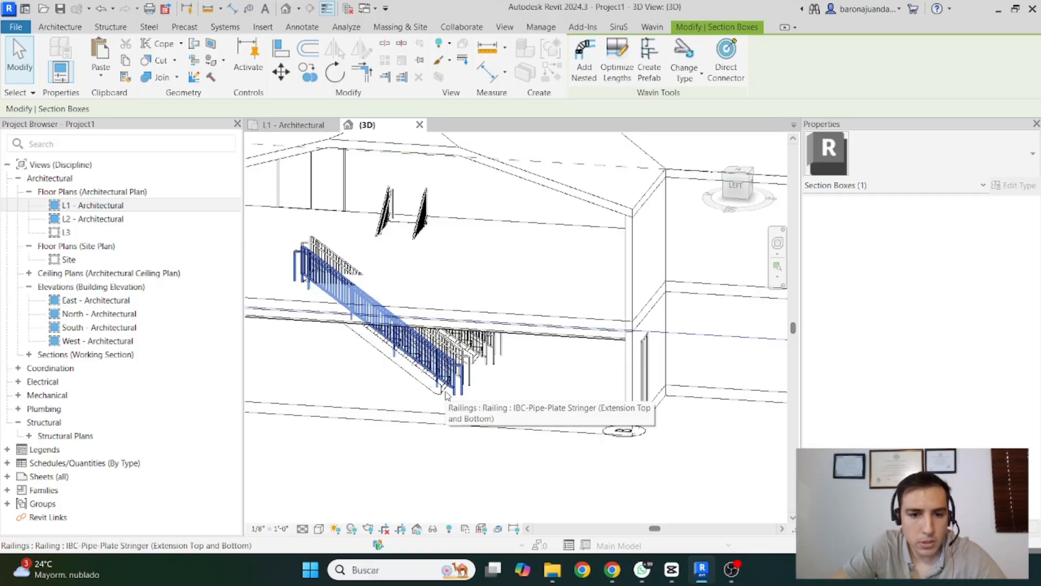
{"action": "left_click", "coordinate": [428, 382]}
{"action": "scroll", "coordinate": [298, 293], "scroll_direction": "up", "scroll_amount": 5}
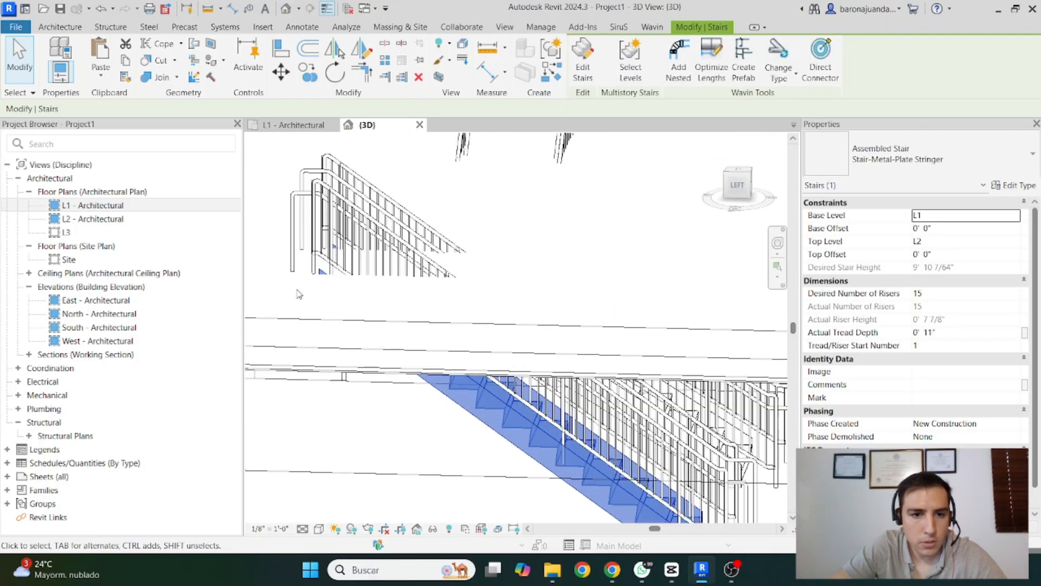
{"action": "scroll", "coordinate": [297, 294], "scroll_direction": "up", "scroll_amount": 3}
{"action": "middle_click_drag", "start_coordinate": [304, 298], "coordinate": [358, 279], "text": "shift"}
{"action": "scroll", "coordinate": [359, 279], "scroll_direction": "down", "scroll_amount": 5}
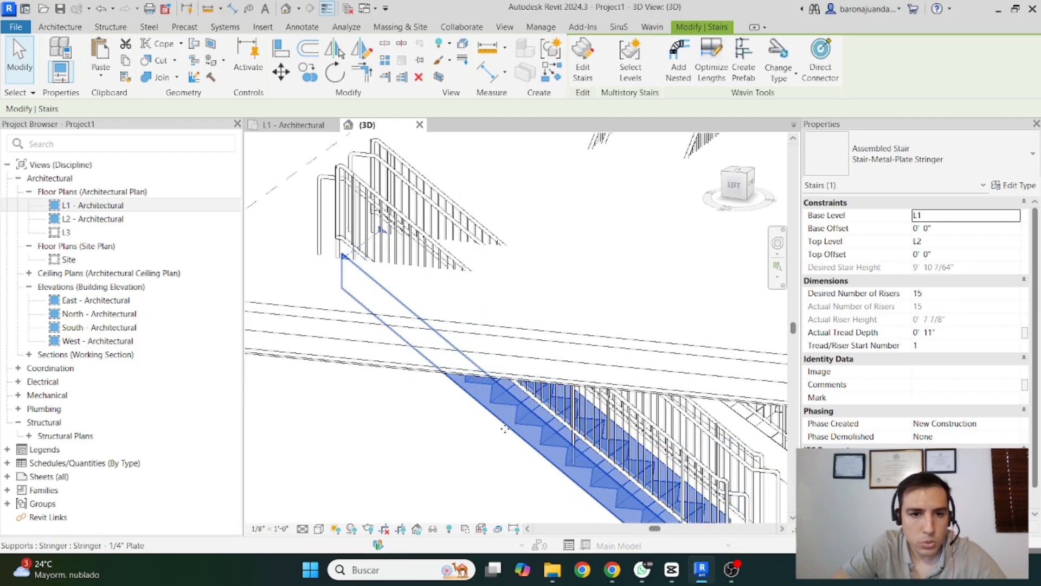
{"action": "key", "text": "Tab"}
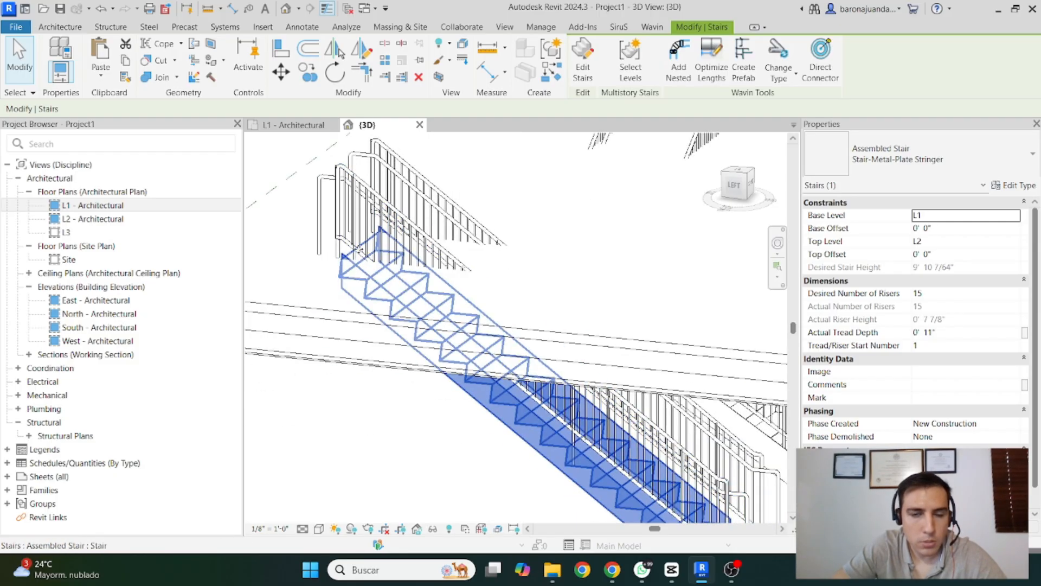
In the L1 - Architectural plan, create a shaft opening with a rectangular boundary around the straight stair
{"action": "left_click", "coordinate": [296, 122]}
{"action": "left_click", "coordinate": [418, 264]}
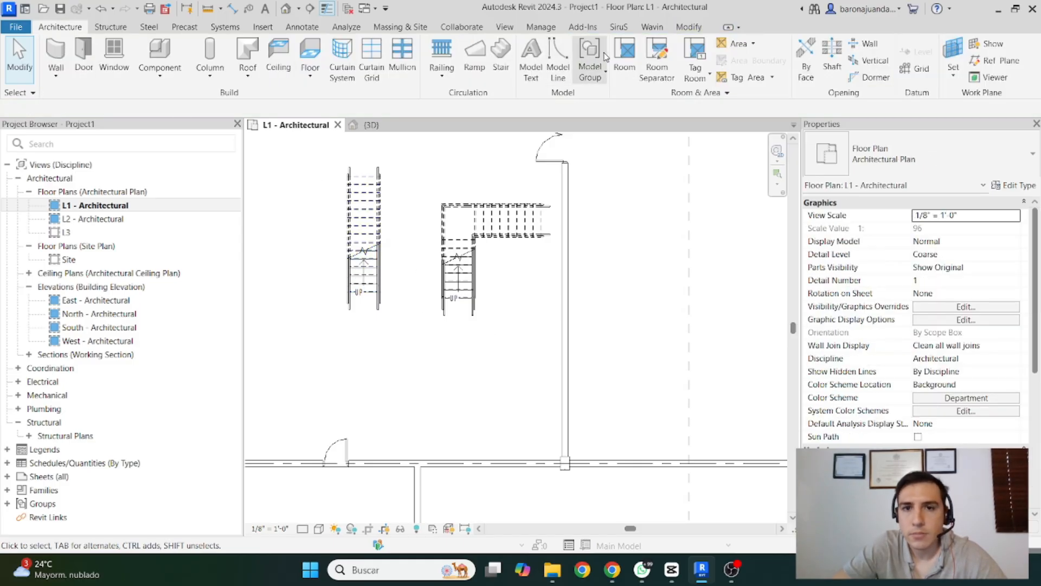
{"action": "left_click", "coordinate": [832, 54]}
{"action": "left_click", "coordinate": [695, 46]}
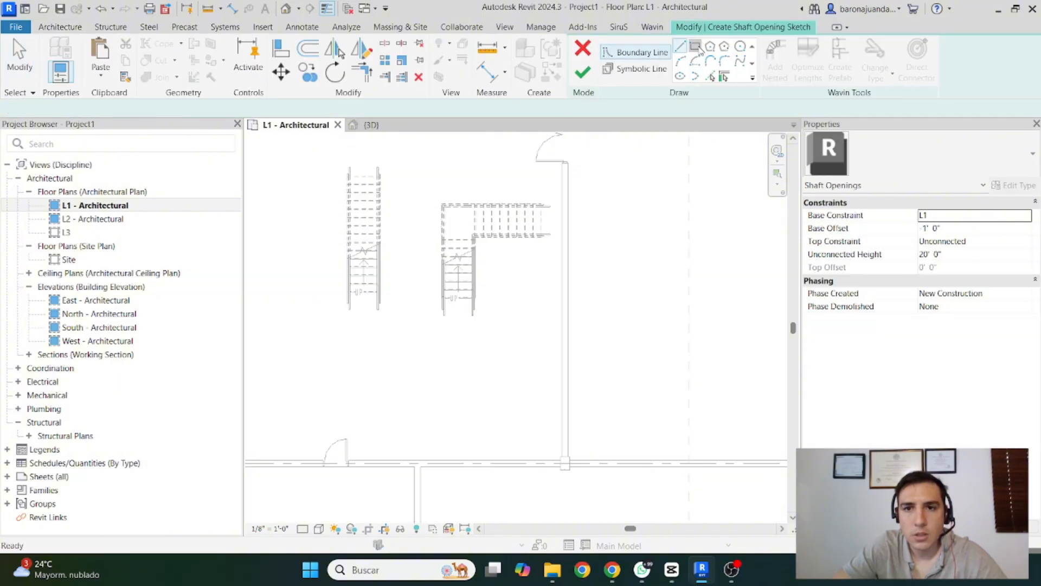
{"action": "scroll", "coordinate": [353, 173], "scroll_direction": "up", "scroll_amount": 3}
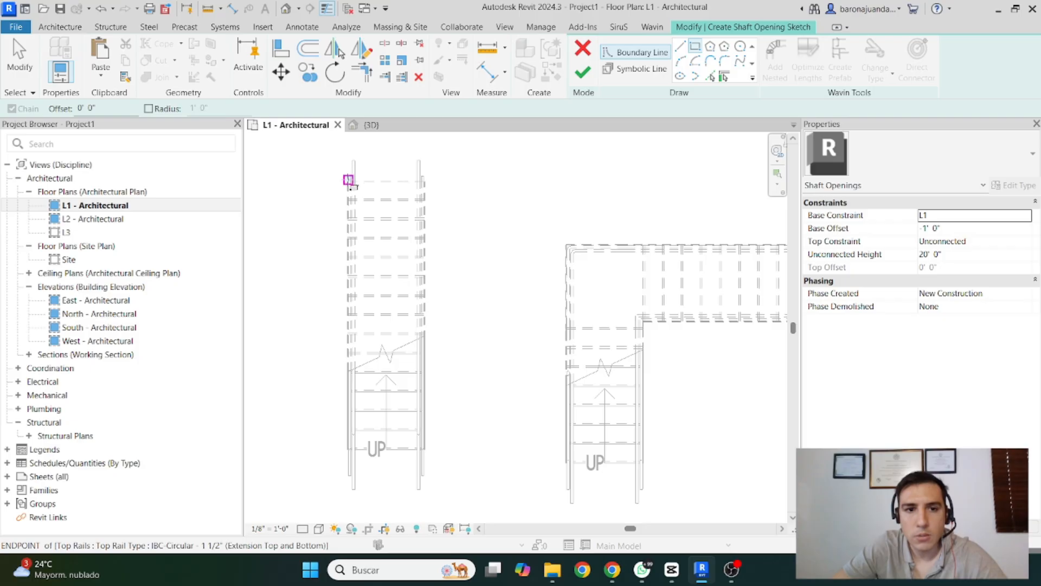
{"action": "left_click", "coordinate": [352, 172]}
{"action": "scroll", "coordinate": [352, 172], "scroll_direction": "down", "scroll_amount": 3}
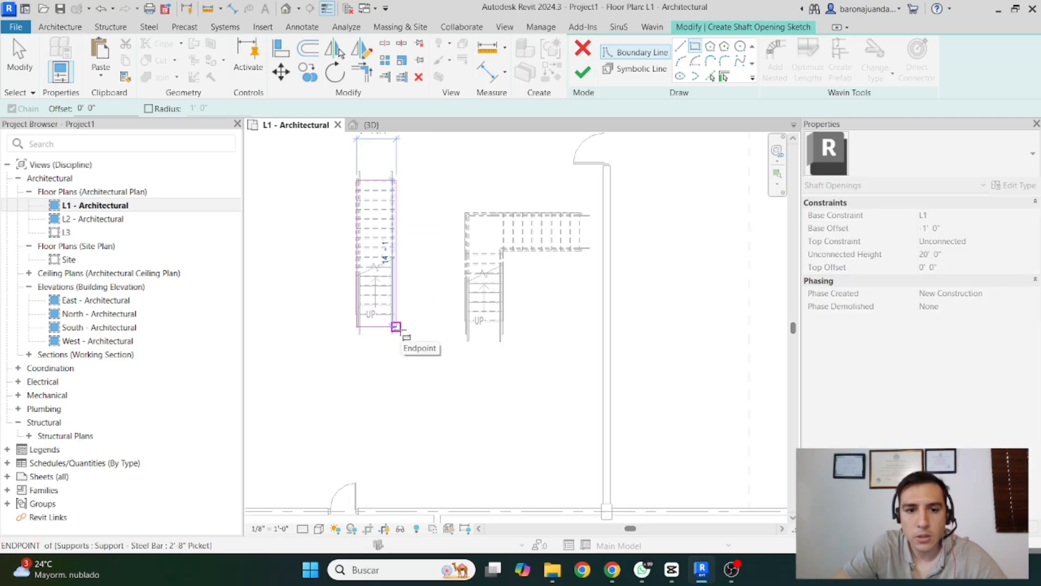
{"action": "left_click", "coordinate": [396, 326]}
{"action": "left_click", "coordinate": [583, 72]}
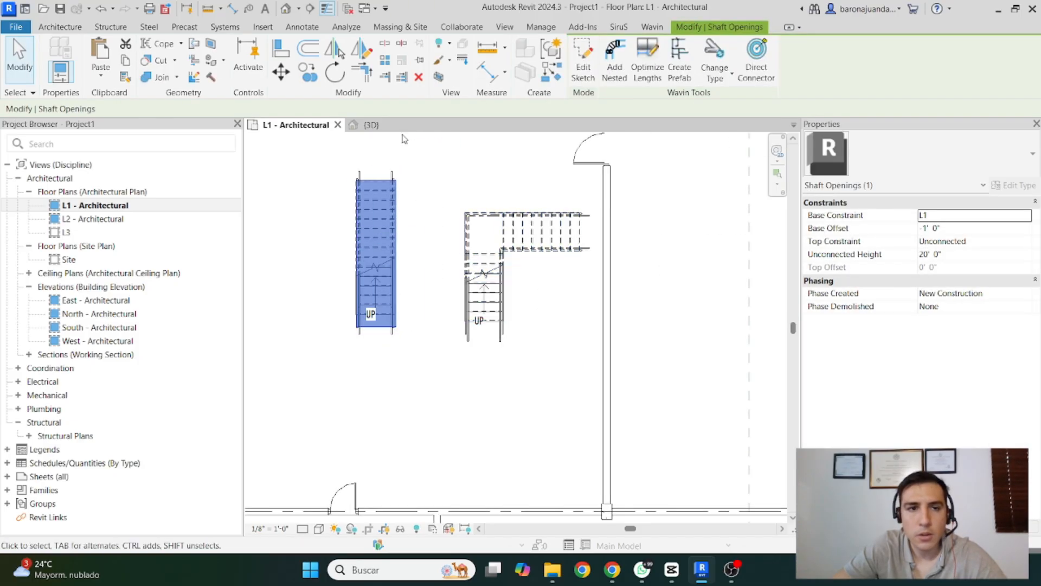
Examine the shaft's cut through the floors in the 3D view and select the shaft opening
{"action": "left_click", "coordinate": [285, 8]}
{"action": "scroll", "coordinate": [512, 320], "scroll_direction": "down", "scroll_amount": 5}
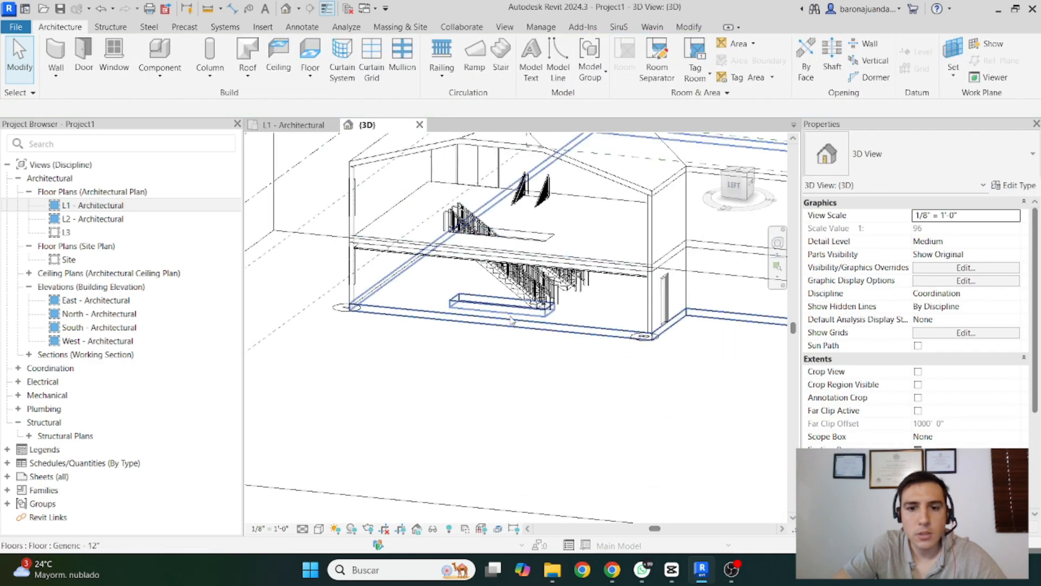
{"action": "scroll", "coordinate": [478, 387], "scroll_direction": "down", "scroll_amount": 3}
{"action": "middle_click_drag", "start_coordinate": [479, 386], "coordinate": [545, 395], "text": "shift"}
{"action": "middle_click_drag", "start_coordinate": [470, 330], "coordinate": [504, 325], "text": "shift"}
{"action": "left_click", "coordinate": [510, 355]}
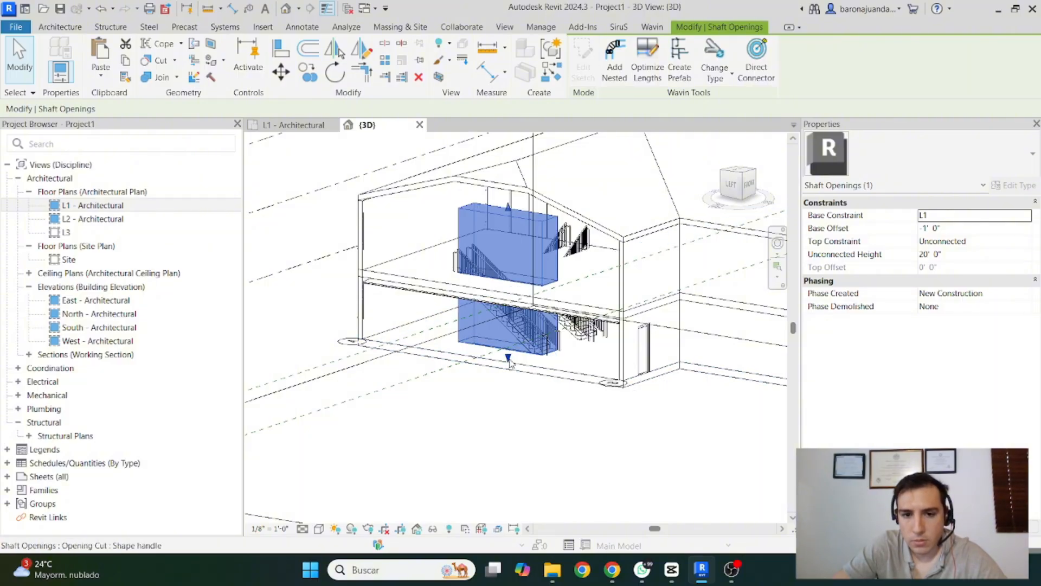
Set the shaft opening's Base Constraint to L2
{"action": "left_click", "coordinate": [938, 228]}
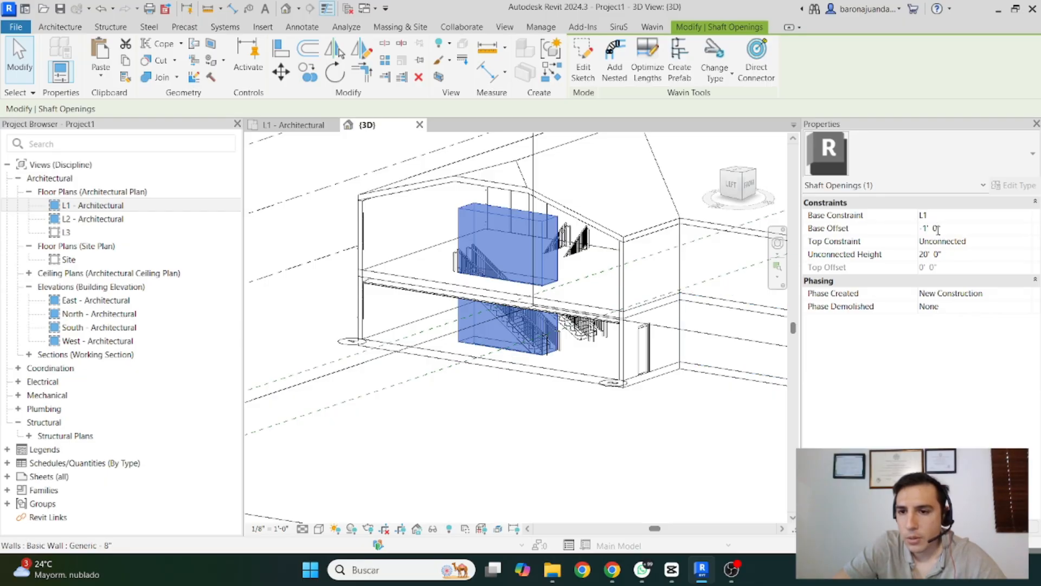
{"action": "left_click_drag", "start_coordinate": [935, 228], "coordinate": [916, 228]}
{"action": "left_click", "coordinate": [927, 229]}
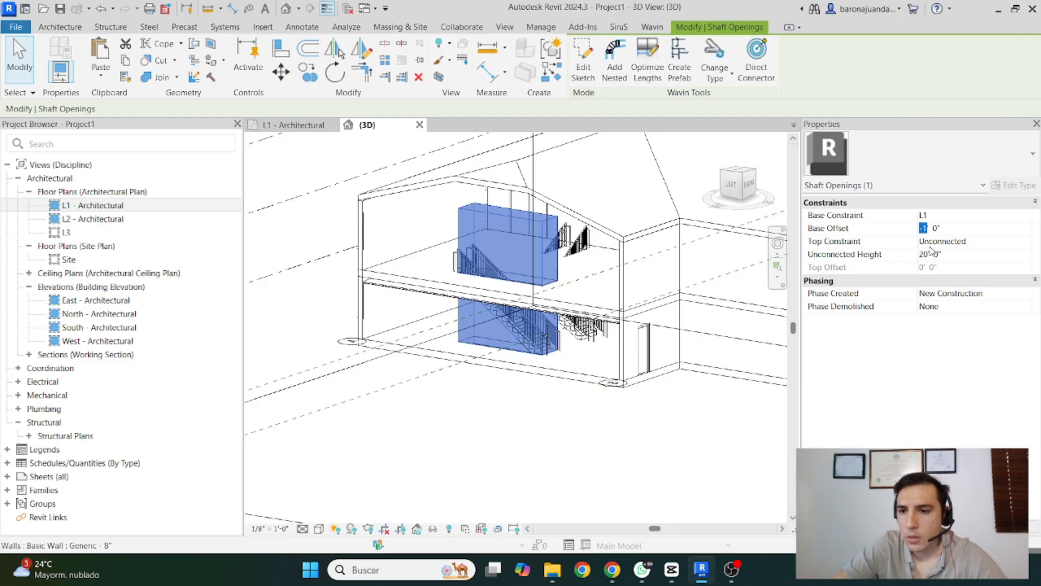
{"action": "left_click", "coordinate": [1026, 215]}
{"action": "left_click", "coordinate": [934, 234]}
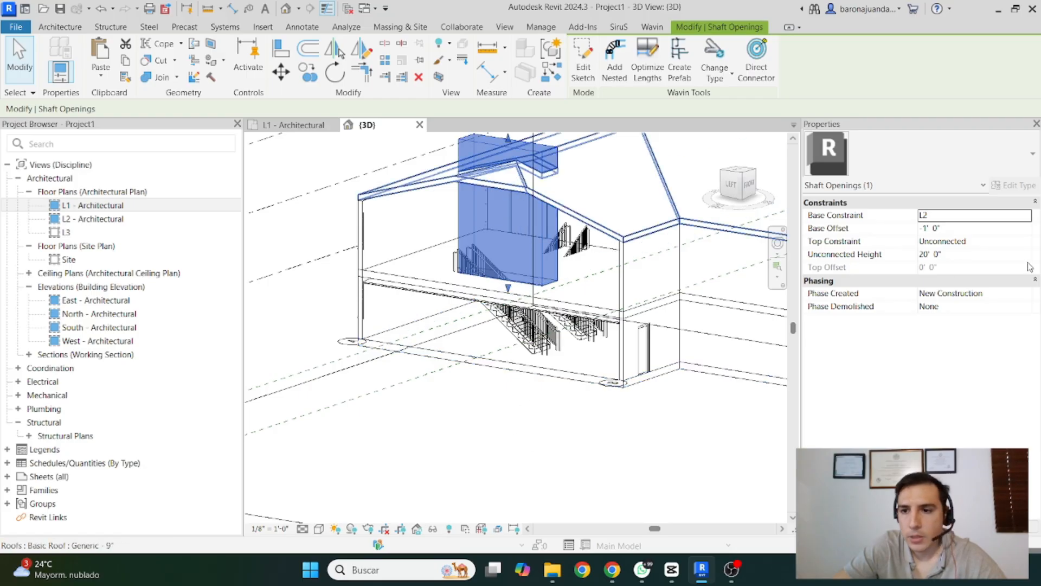
Set the shaft opening's Top Constraint to Up to level: L2 and clear the selection
{"action": "left_click", "coordinate": [1026, 243]}
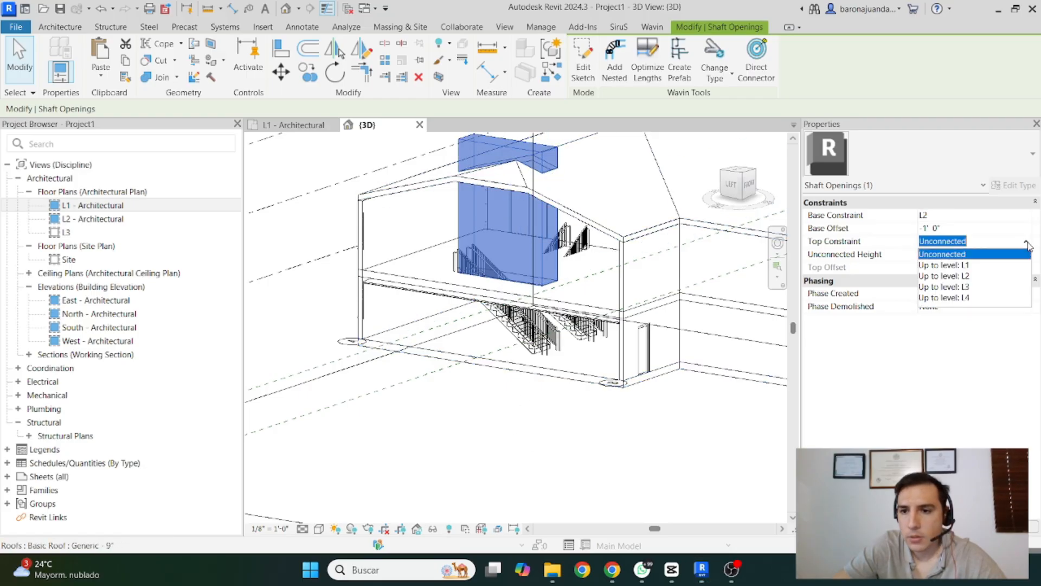
{"action": "left_click", "coordinate": [959, 276]}
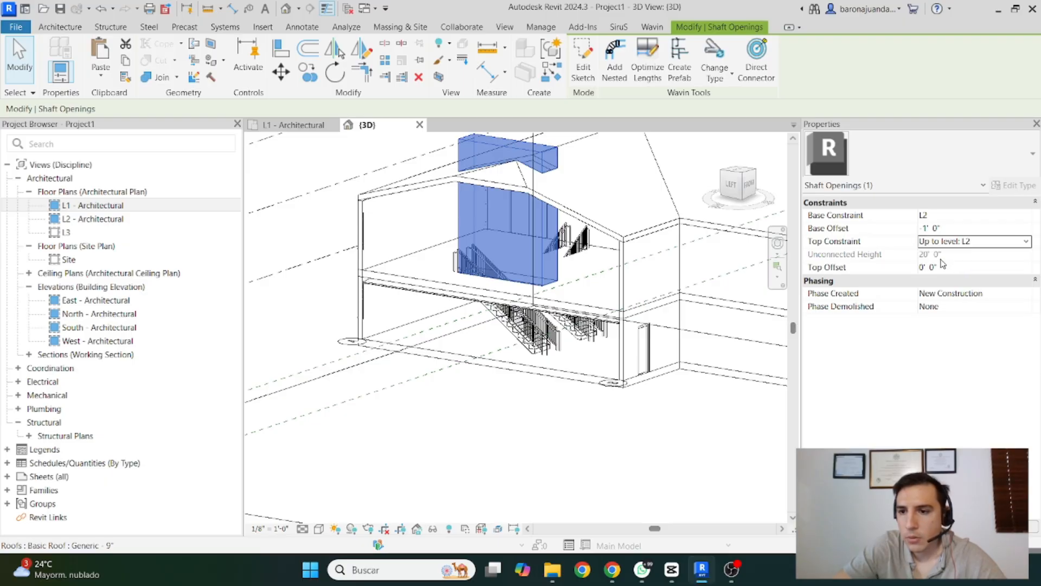
{"action": "left_click", "coordinate": [533, 423]}
Examine in the 3D view how the adjusted shaft opening cuts the L2 floor around the straight stair
{"action": "middle_click_drag", "start_coordinate": [553, 396], "coordinate": [621, 328], "text": "shift"}
{"action": "left_click", "coordinate": [569, 328]}
{"action": "scroll", "coordinate": [564, 258], "scroll_direction": "up", "scroll_amount": 3}
{"action": "scroll", "coordinate": [602, 293], "scroll_direction": "down", "scroll_amount": 2}
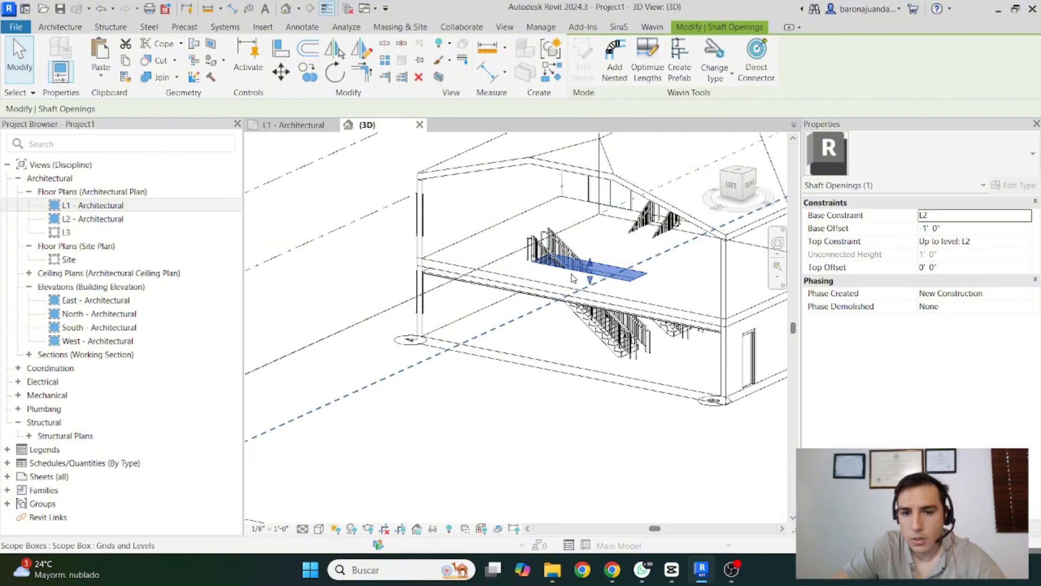
{"action": "scroll", "coordinate": [613, 260], "scroll_direction": "down", "scroll_amount": 2}
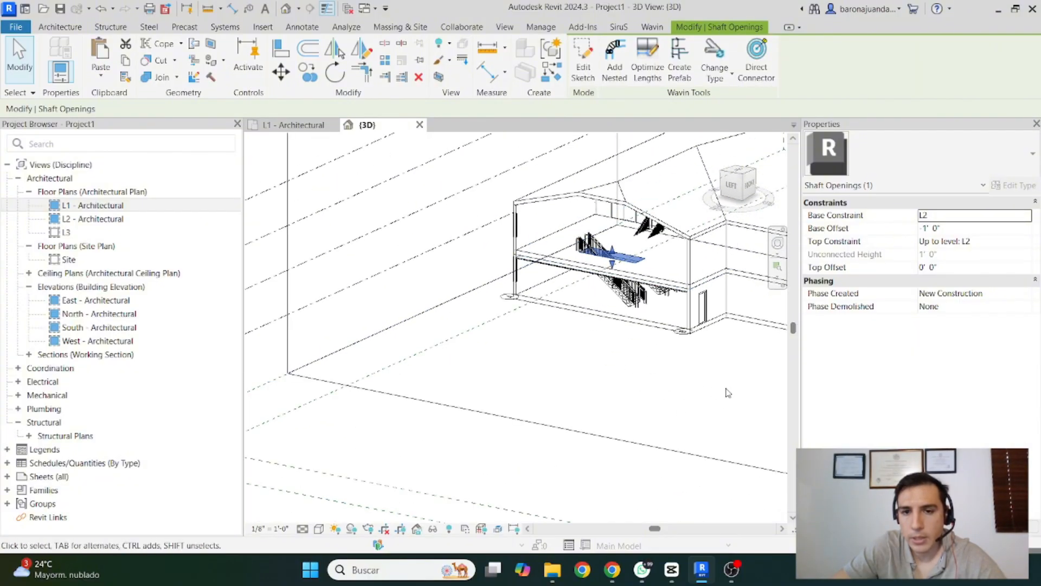
{"action": "mouse_move", "coordinate": [677, 388]}
{"action": "middle_mouse_down", "text": "shift"}
{"action": "mouse_move", "coordinate": [642, 389]}
{"action": "mouse_move", "coordinate": [681, 396]}
{"action": "middle_mouse_up", "text": "shift"}
{"action": "left_click", "coordinate": [481, 349]}
{"action": "scroll", "coordinate": [482, 349], "scroll_direction": "down", "scroll_amount": 2}
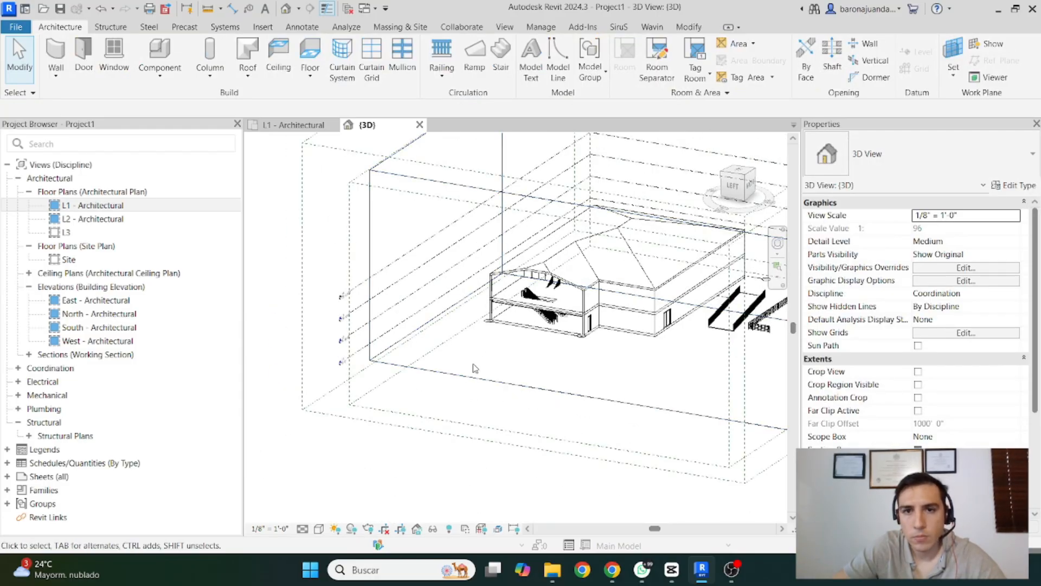
{"action": "scroll", "coordinate": [476, 321], "scroll_direction": "up", "scroll_amount": 4}
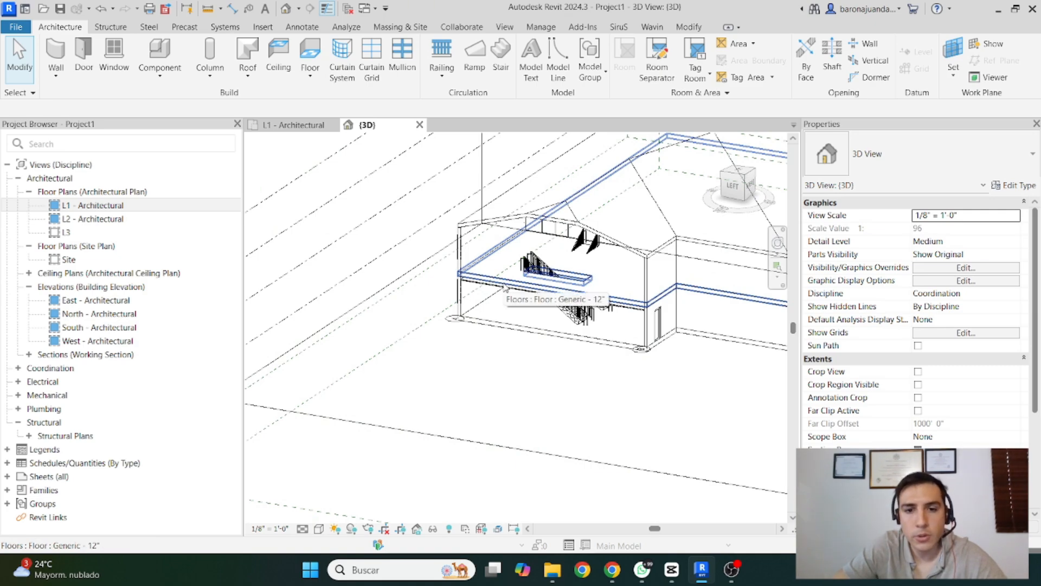
Check the area and volume of the L2 floor and of the exterior L1 wall beside the entrance recess in their properties
{"action": "left_click", "coordinate": [504, 286]}
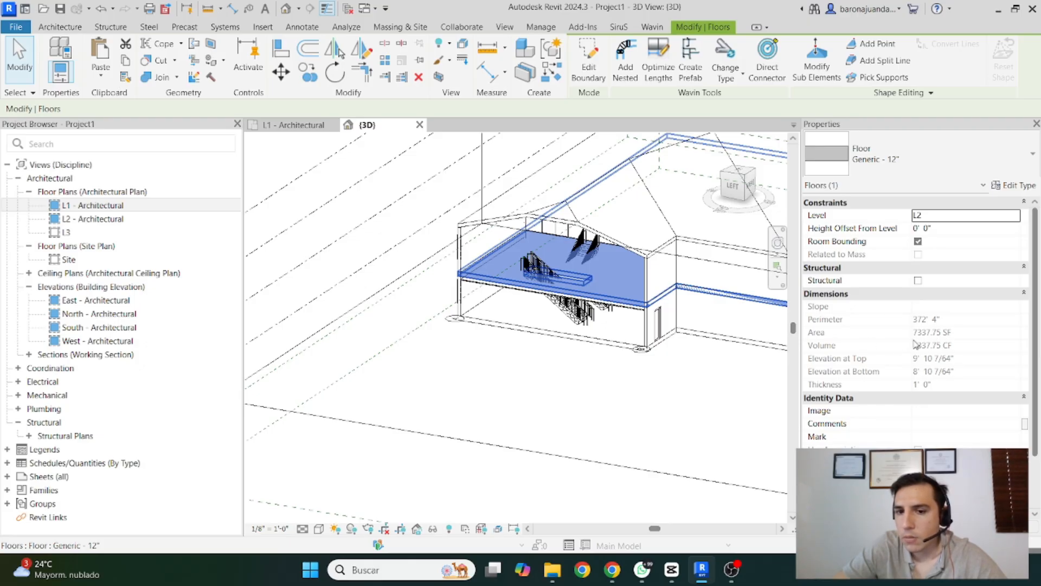
{"action": "left_click", "coordinate": [704, 331]}
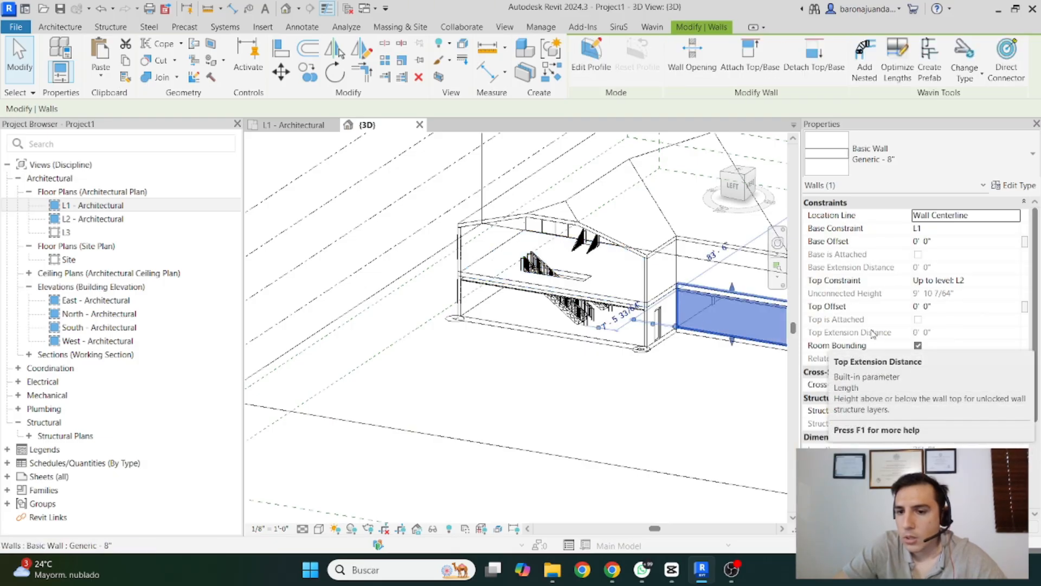
{"action": "scroll", "coordinate": [923, 434], "scroll_direction": "down", "scroll_amount": 4}
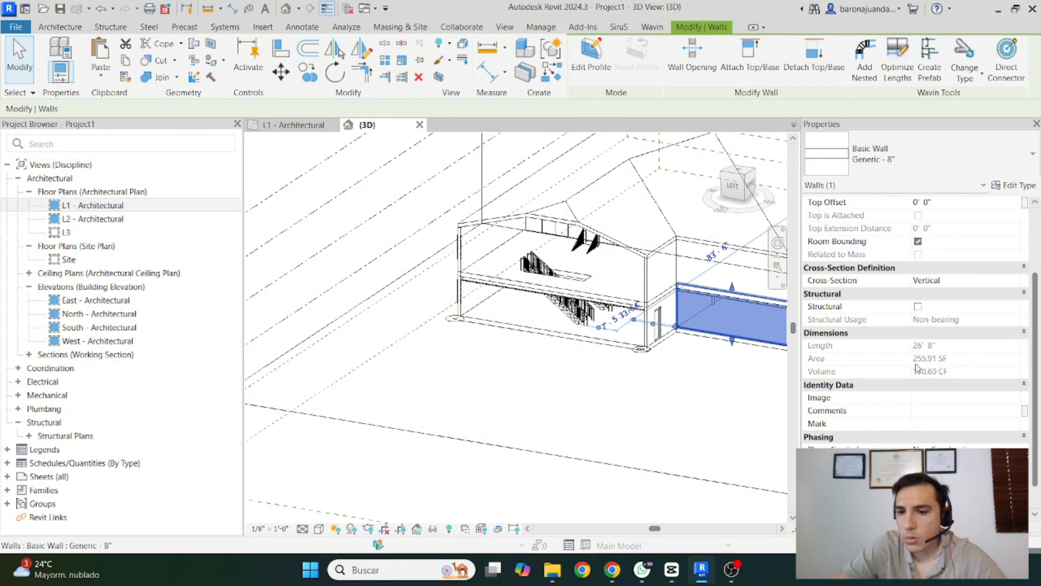
{"action": "scroll", "coordinate": [523, 333], "scroll_direction": "down", "scroll_amount": 2}
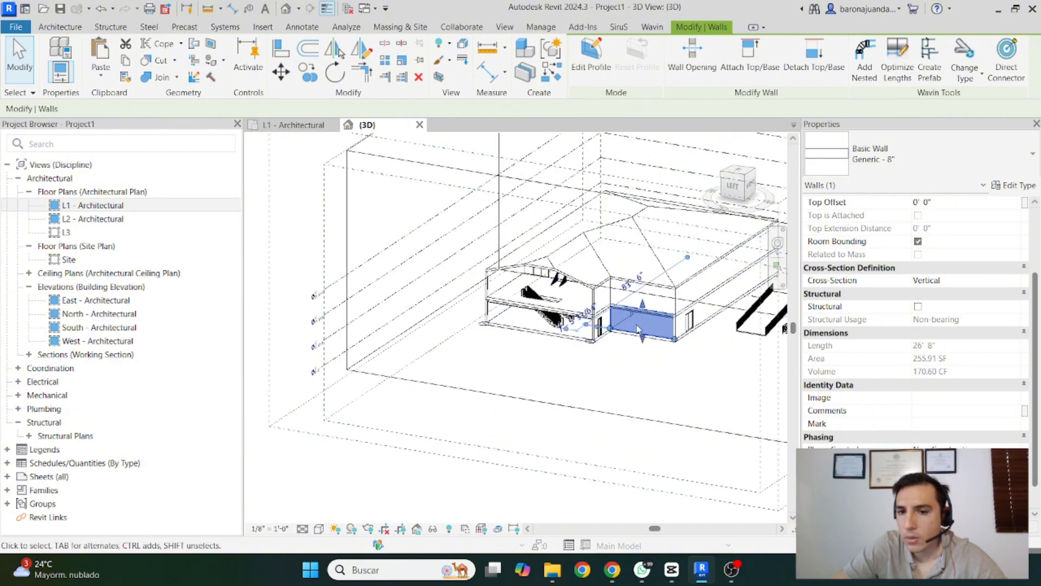
{"action": "scroll", "coordinate": [670, 337], "scroll_direction": "up", "scroll_amount": 3}
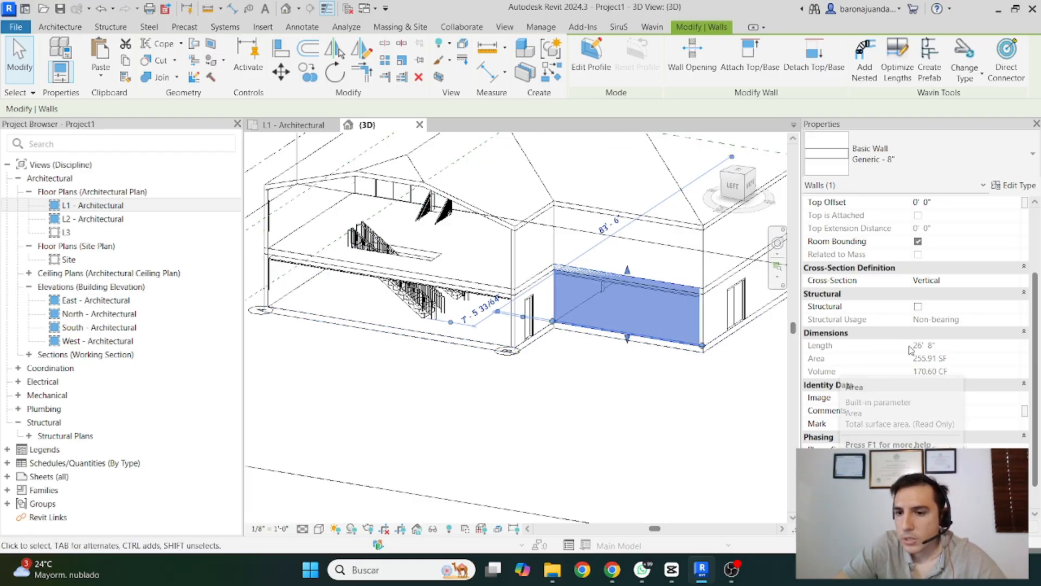
{"action": "scroll", "coordinate": [928, 347], "scroll_direction": "up", "scroll_amount": 1}
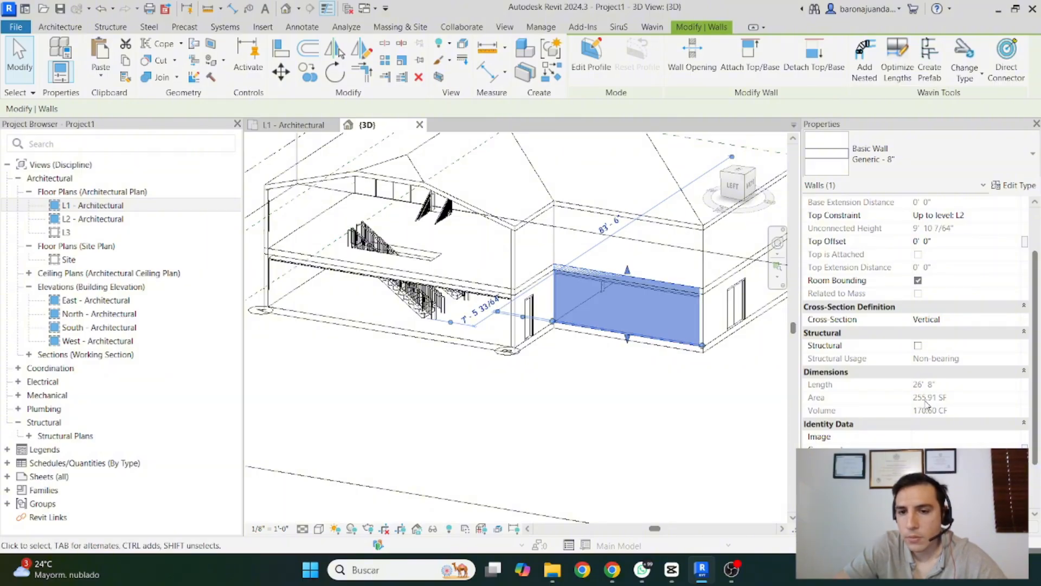
Place a 72" x 80" Door-Passage-Double-Flush door in the exterior L1 wall just checked
{"action": "key", "text": "d"}
{"action": "key", "text": "r"}
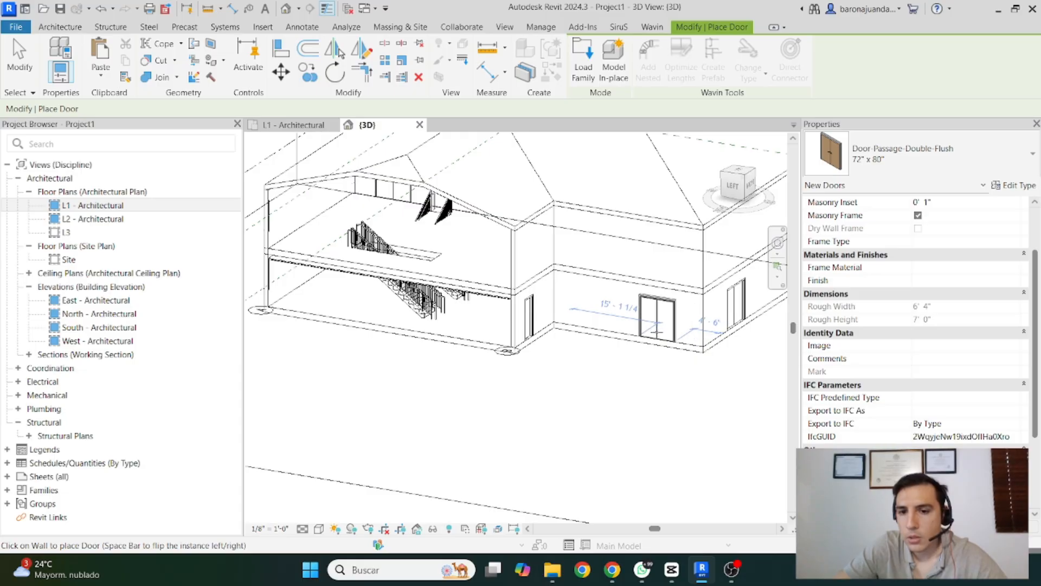
{"action": "left_click", "coordinate": [657, 331]}
{"action": "key", "text": "Escape"}
{"action": "key", "text": "Escape"}
Recheck the wall's area and volume with the door in place, and clear the selection
{"action": "left_click", "coordinate": [608, 330]}
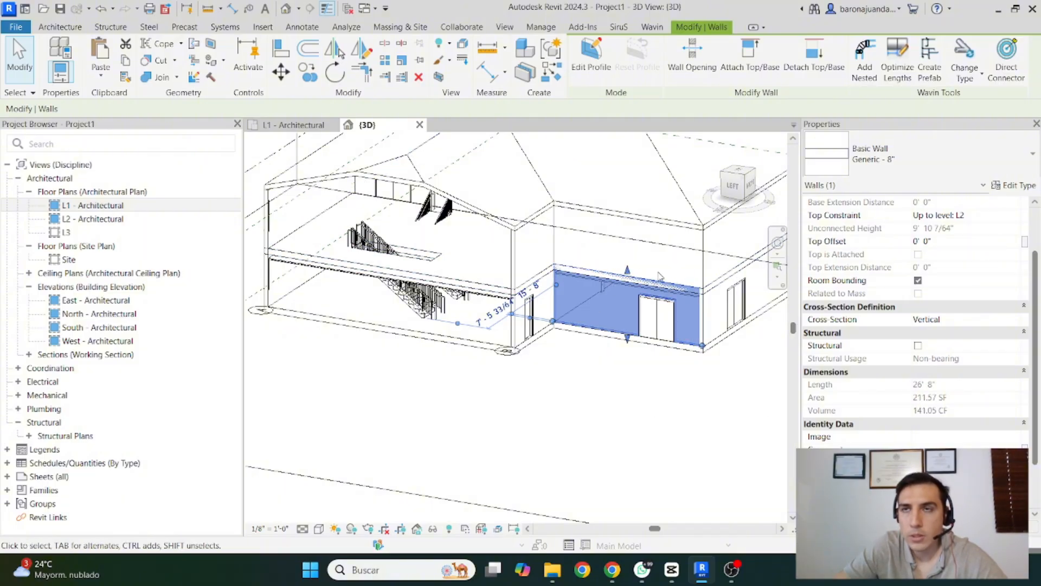
{"action": "scroll", "coordinate": [396, 271], "scroll_direction": "down", "scroll_amount": 3}
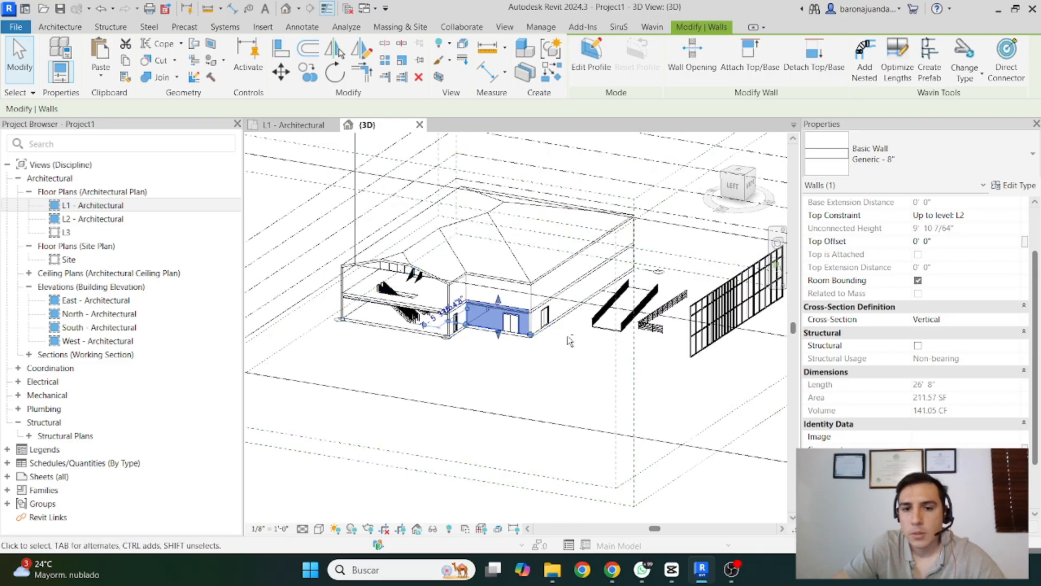
{"action": "middle_click_drag", "start_coordinate": [564, 341], "coordinate": [523, 358], "text": "shift"}
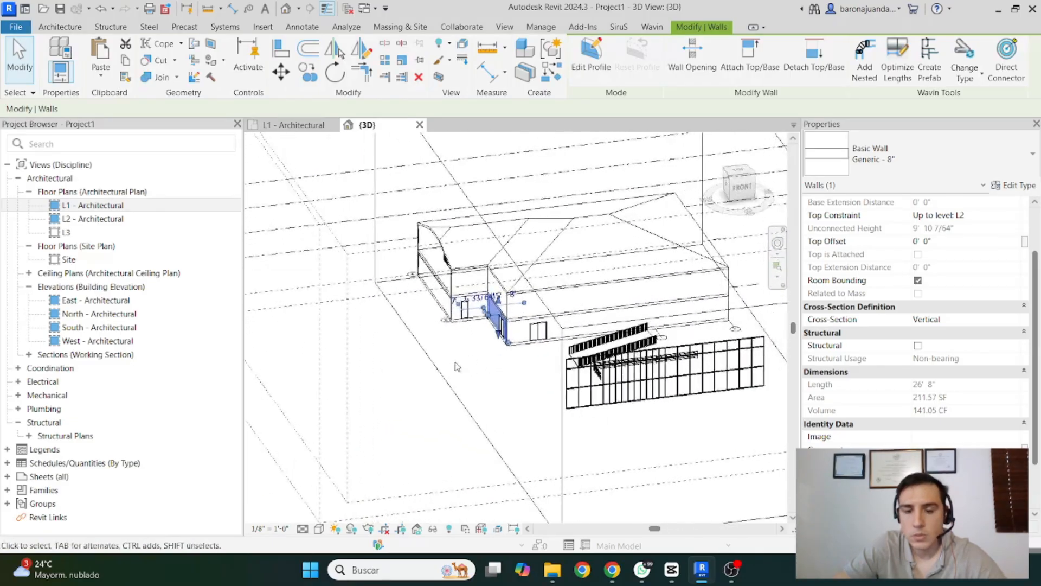
{"action": "left_click", "coordinate": [523, 358]}
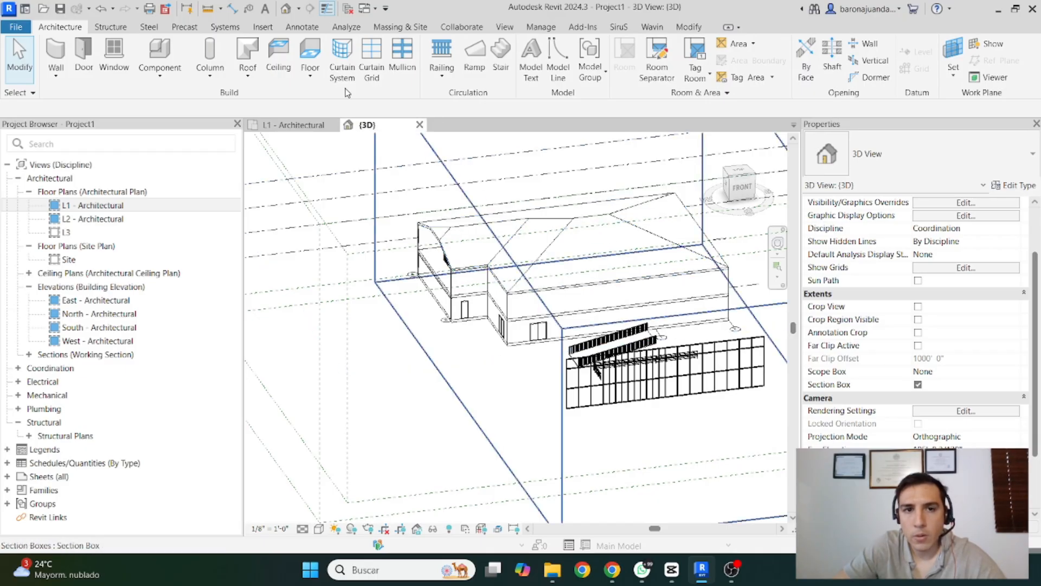
Start an in-place mass named GEOMETRY 1
{"action": "left_click", "coordinate": [410, 30]}
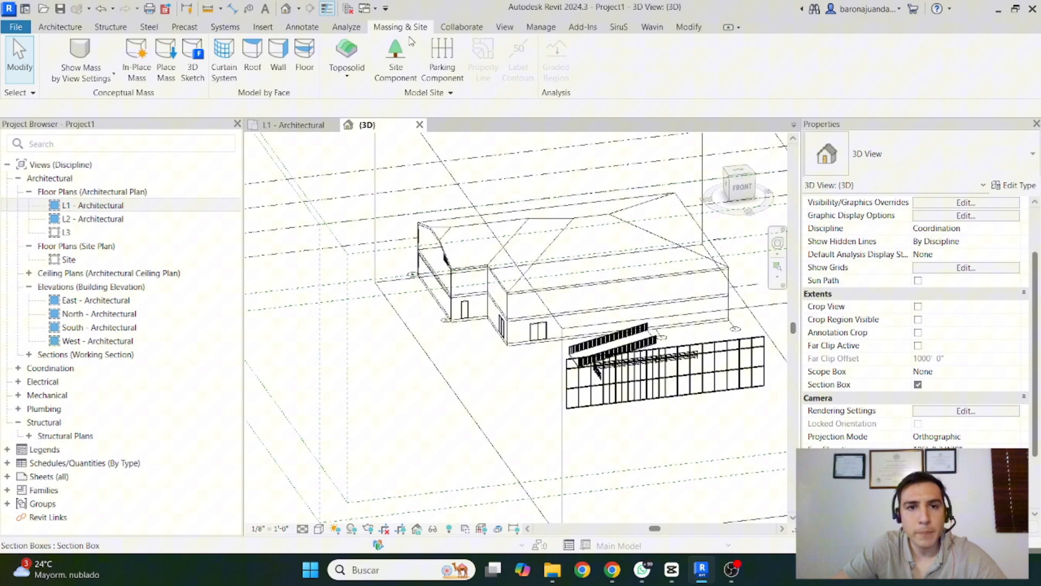
{"action": "left_click", "coordinate": [138, 76]}
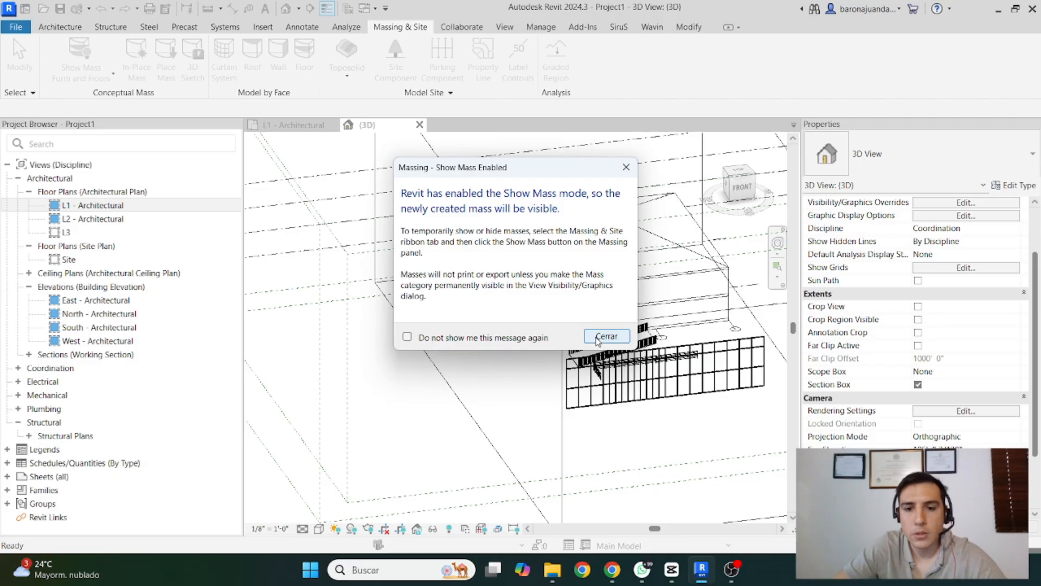
{"action": "left_click", "coordinate": [606, 336]}
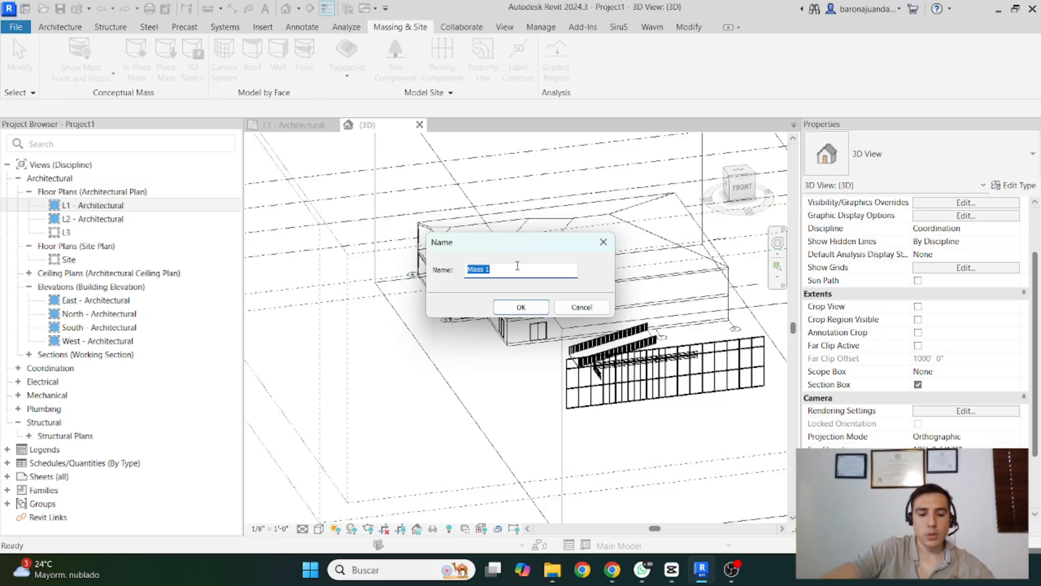
{"action": "type", "text": "GEOMETRY 1"}
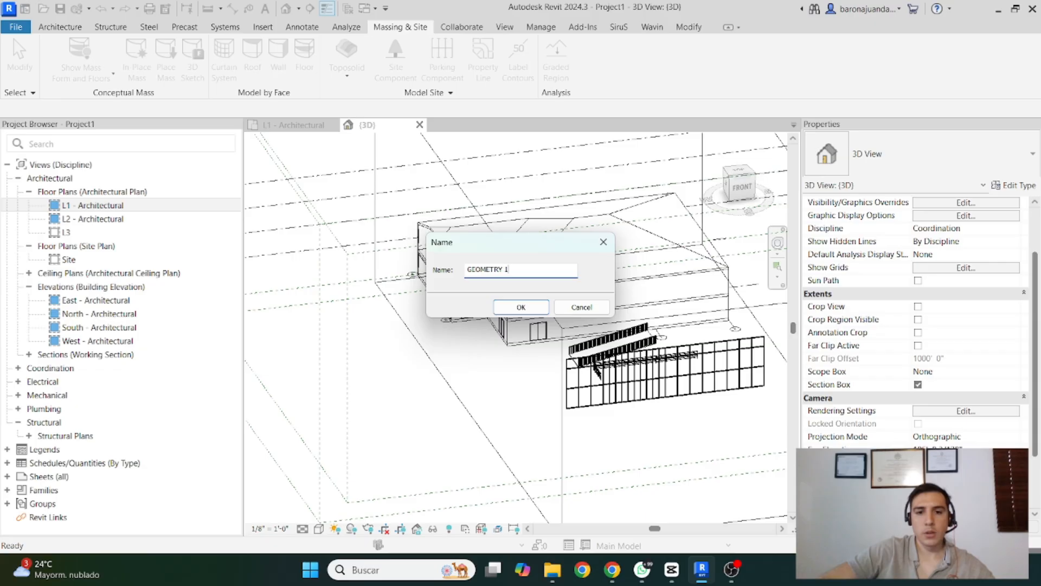
{"action": "key", "text": "Return"}
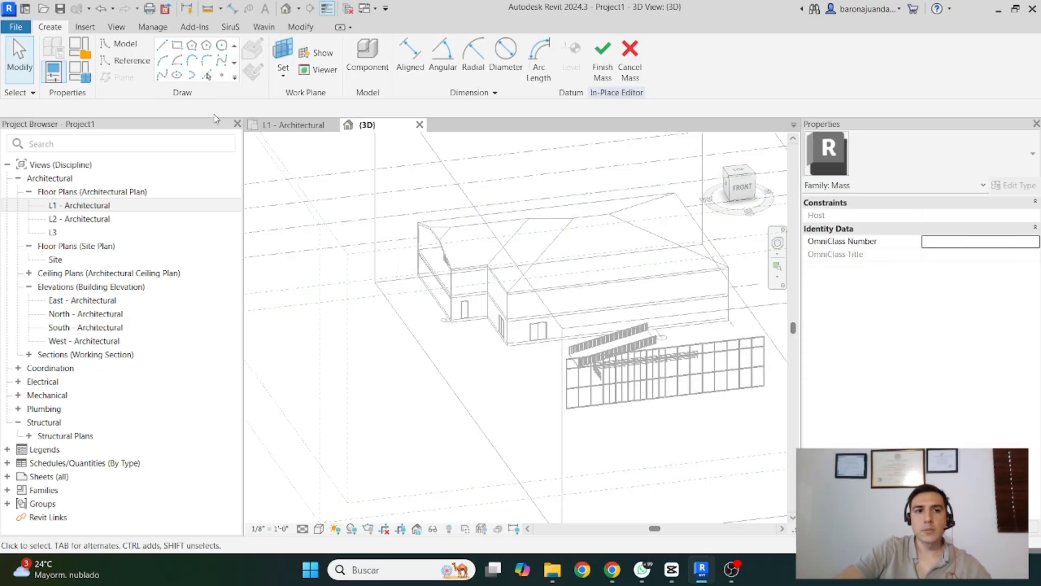
Sketch a rectangle of about 51'-8" by 56'-6" on level L1, in front of the curtain wall
{"action": "scroll", "coordinate": [438, 387], "scroll_direction": "down", "scroll_amount": 5}
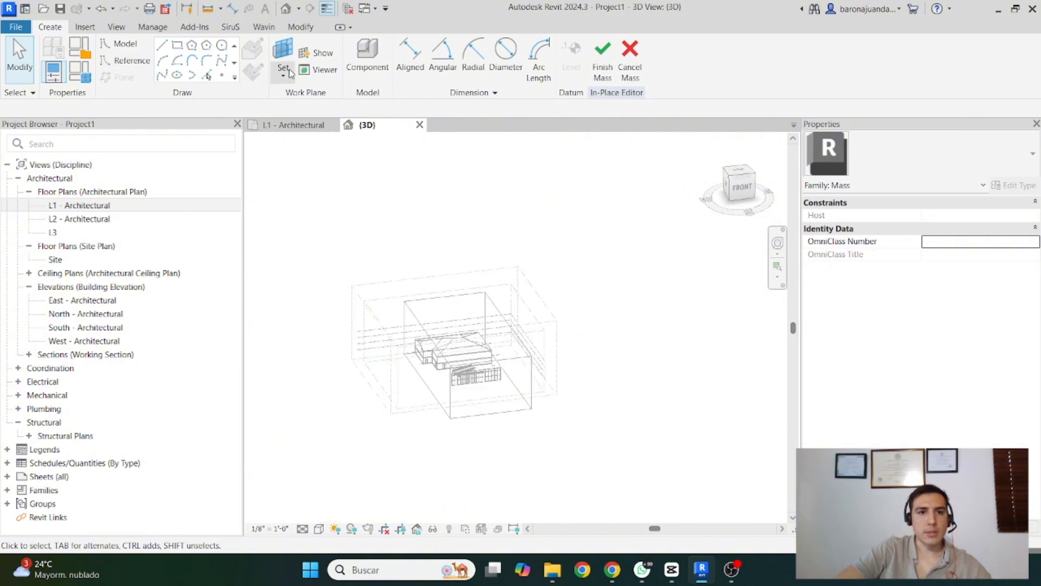
{"action": "left_click", "coordinate": [162, 50]}
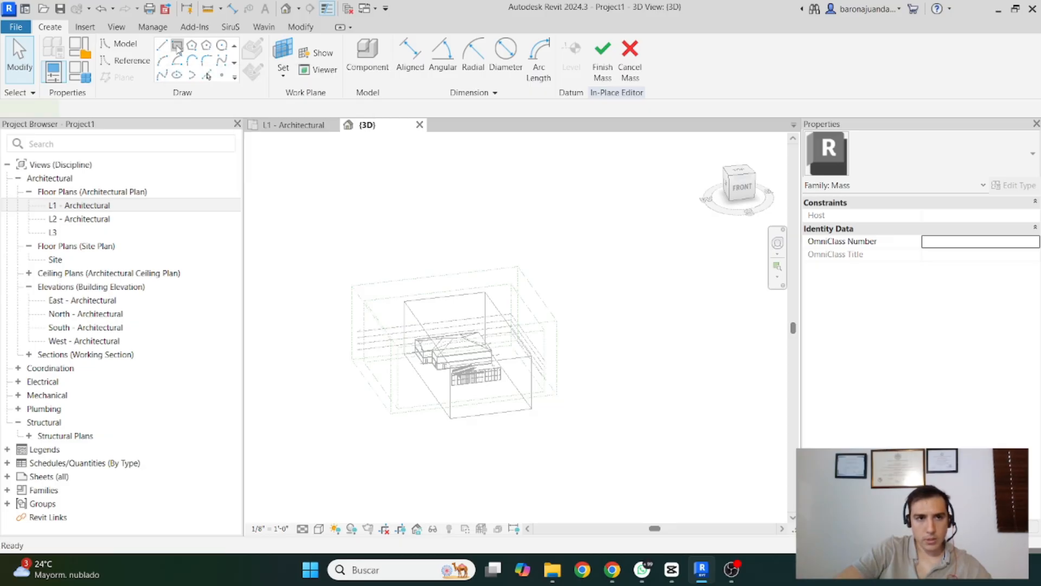
{"action": "left_click", "coordinate": [177, 47]}
{"action": "scroll", "coordinate": [469, 412], "scroll_direction": "up", "scroll_amount": 5}
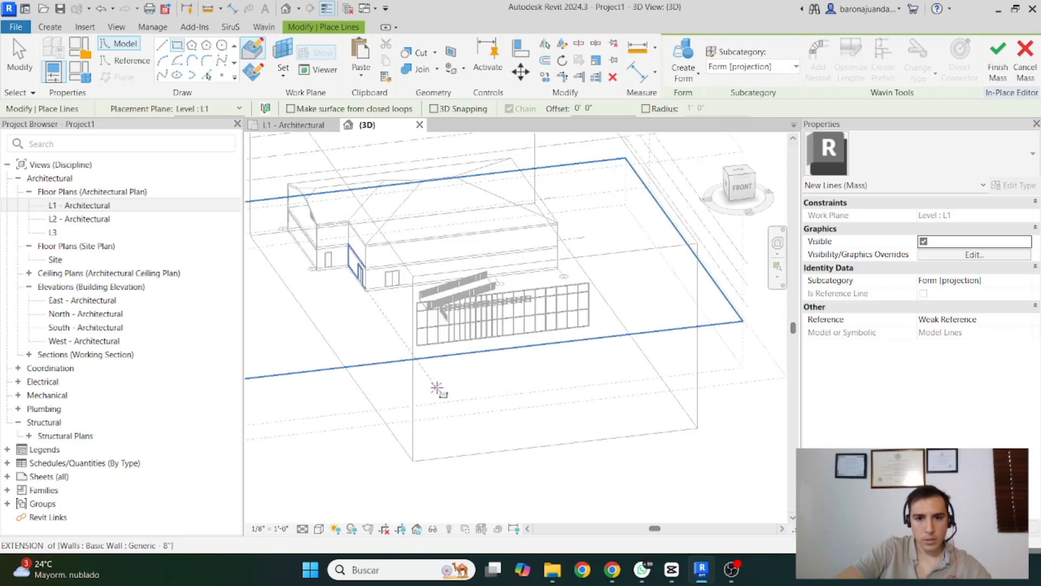
{"action": "left_click", "coordinate": [453, 397]}
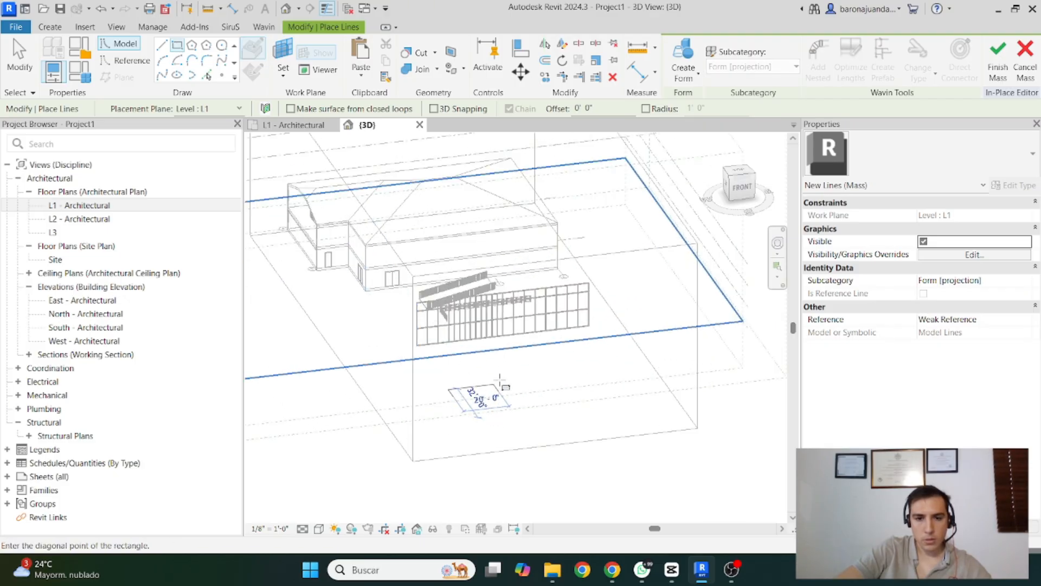
{"action": "left_click", "coordinate": [550, 355]}
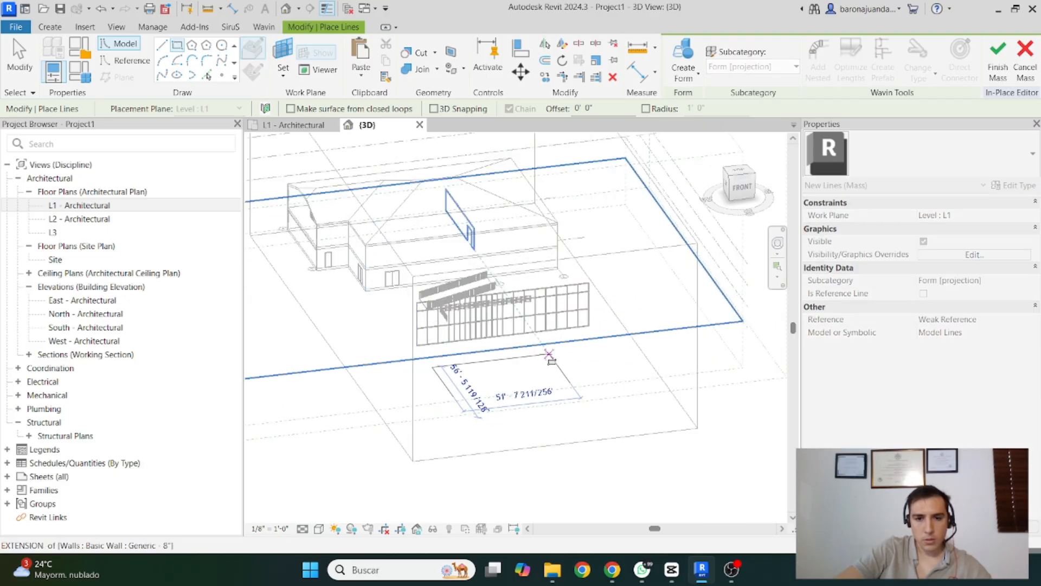
Create a form from the sketched rectangle lines and finish the mass
{"action": "left_click", "coordinate": [474, 366]}
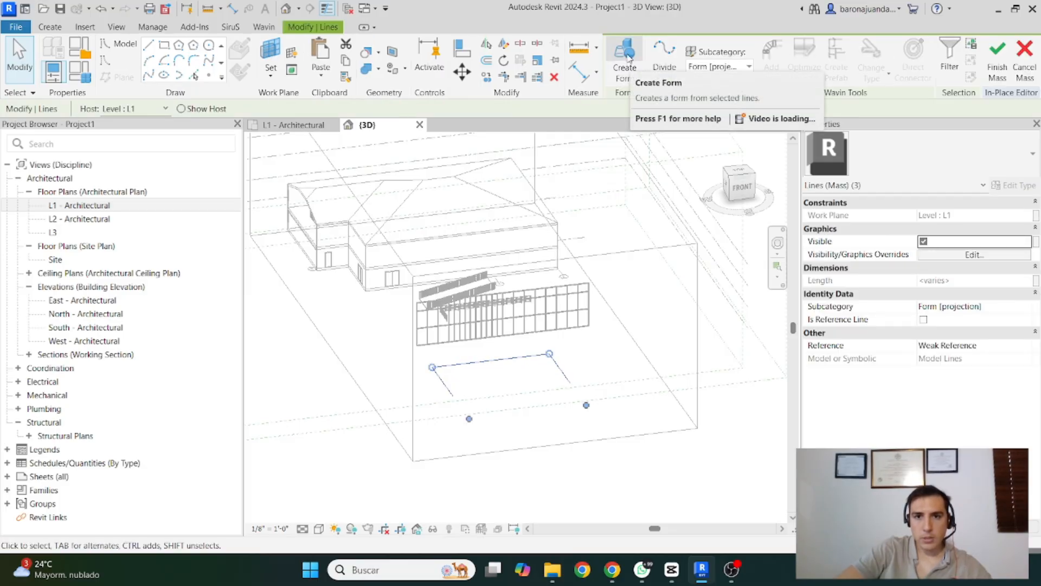
{"action": "left_click", "coordinate": [625, 55]}
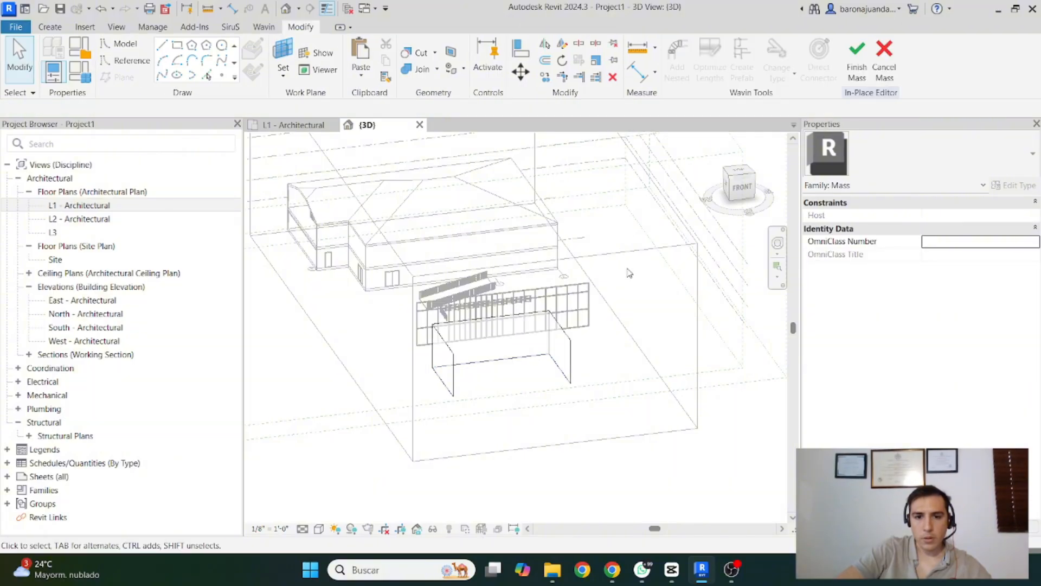
{"action": "middle_click_drag", "start_coordinate": [551, 338], "coordinate": [608, 272], "text": "shift"}
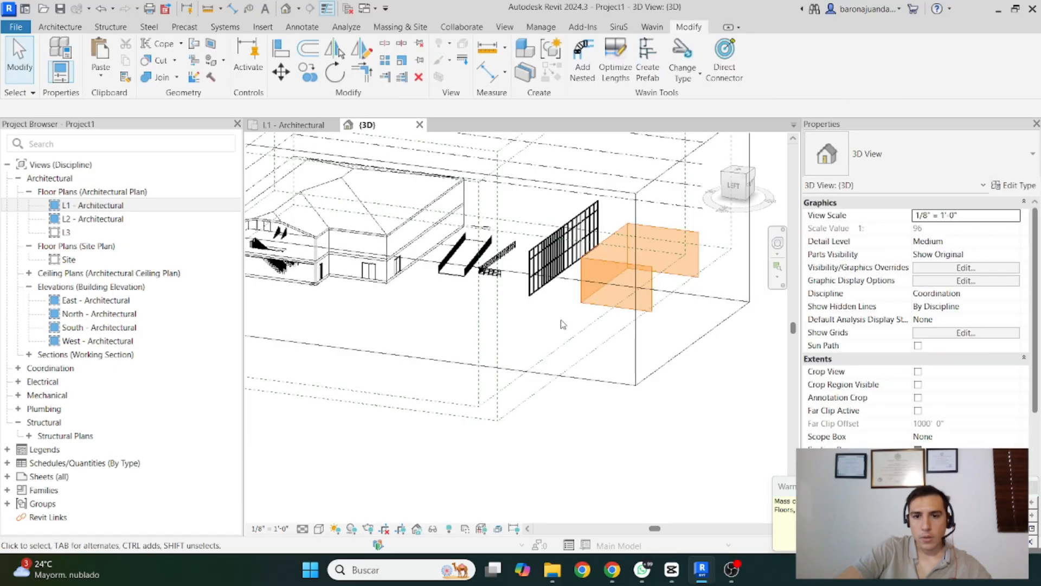
Extend the 3D view's section box outward past the new mass so that it encloses the whole form
{"action": "scroll", "coordinate": [505, 357], "scroll_direction": "down", "scroll_amount": 2}
{"action": "left_click", "coordinate": [603, 356]}
{"action": "left_click_drag", "start_coordinate": [612, 295], "coordinate": [721, 308]}
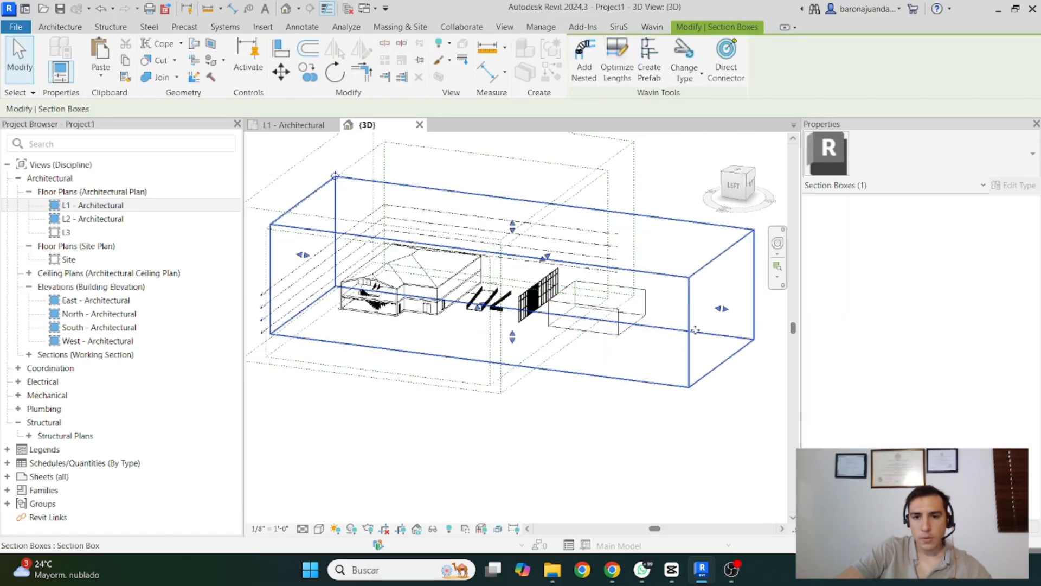
{"action": "middle_click_drag", "start_coordinate": [599, 364], "coordinate": [534, 396], "text": "shift"}
{"action": "left_click", "coordinate": [540, 353]}
Reopen the GEOMETRY 1 mass for in-place editing, inspect its form edges, and finish the mass
{"action": "scroll", "coordinate": [540, 351], "scroll_direction": "up", "scroll_amount": 3}
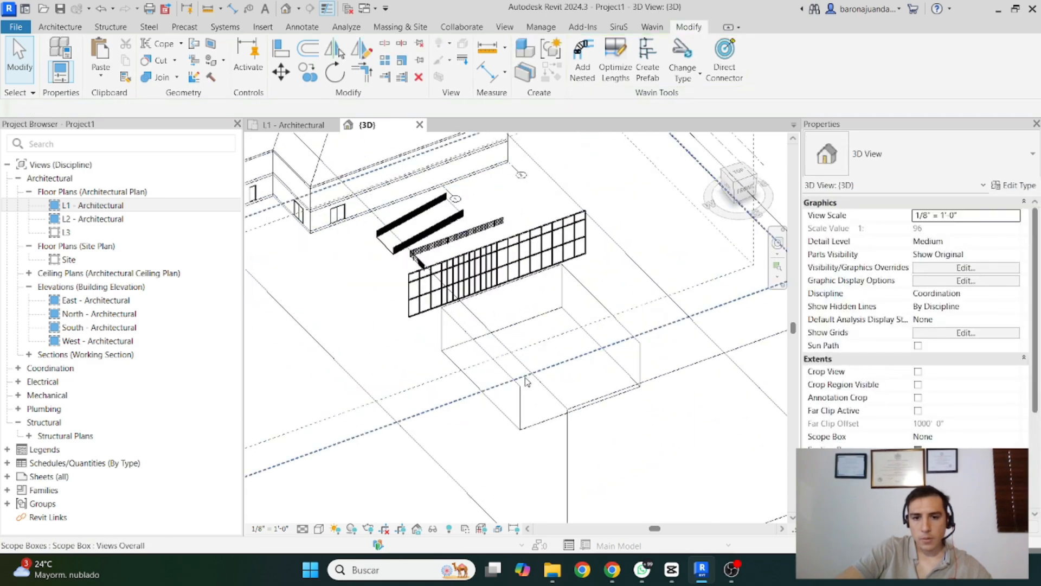
{"action": "left_click", "coordinate": [540, 422]}
{"action": "middle_click_drag", "start_coordinate": [546, 461], "coordinate": [515, 400], "text": "shift"}
{"action": "double_click", "coordinate": [530, 417]}
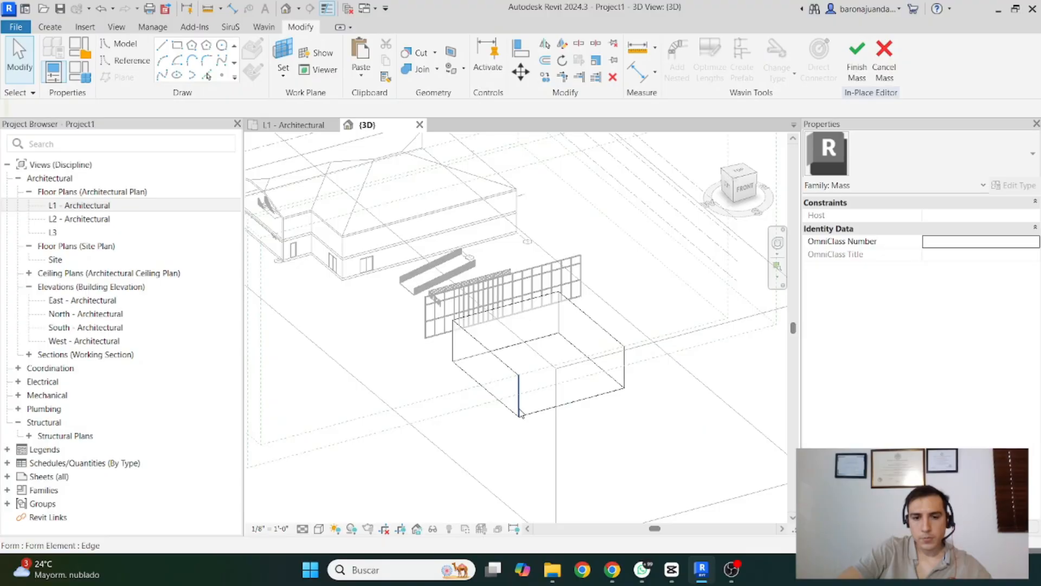
{"action": "key", "text": "Tab"}
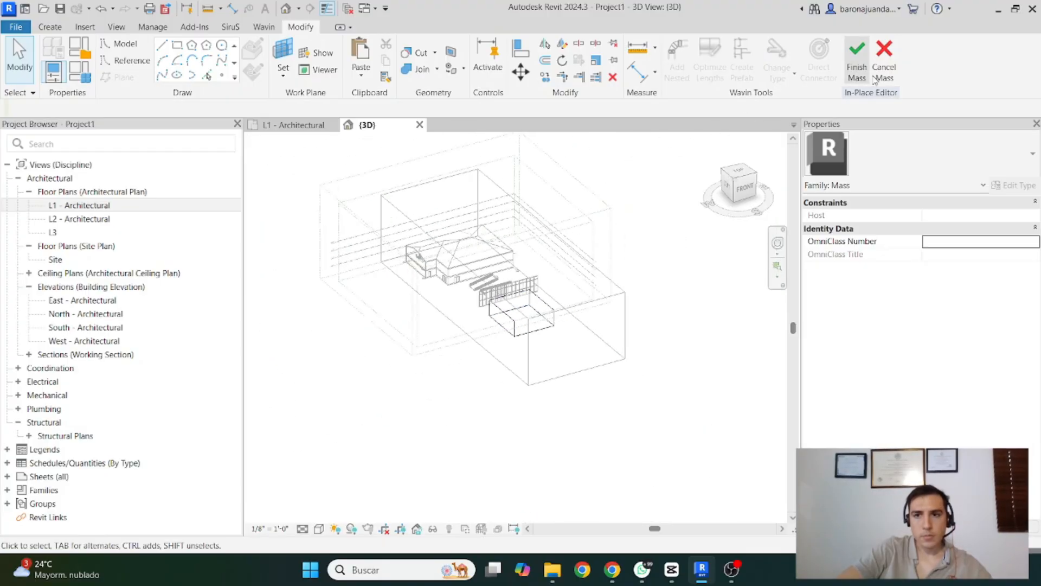
{"action": "left_click", "coordinate": [857, 60]}
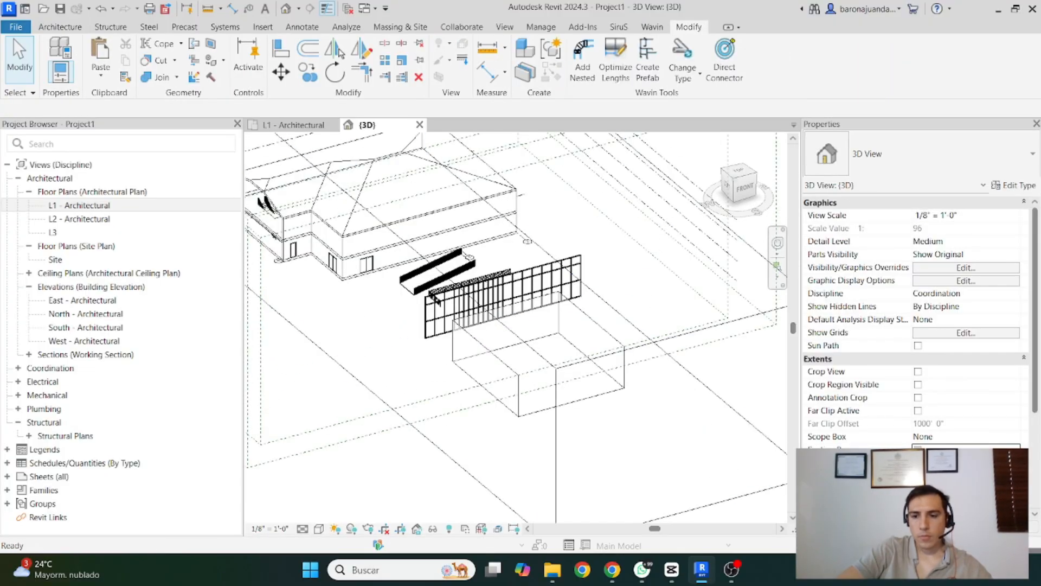
Start a new in-place mass with Create Similar from the rectangular mass, accepting the suggested name
{"action": "scroll", "coordinate": [612, 389], "scroll_direction": "down", "scroll_amount": 5}
{"action": "scroll", "coordinate": [489, 413], "scroll_direction": "up", "scroll_amount": 2}
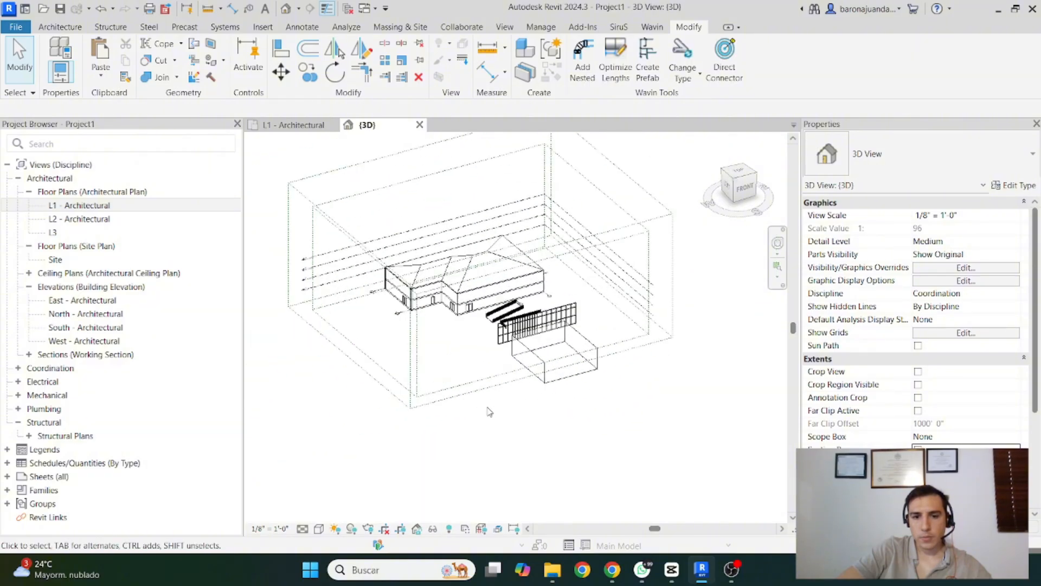
{"action": "scroll", "coordinate": [489, 413], "scroll_direction": "up", "scroll_amount": 2}
{"action": "left_click", "coordinate": [546, 341]}
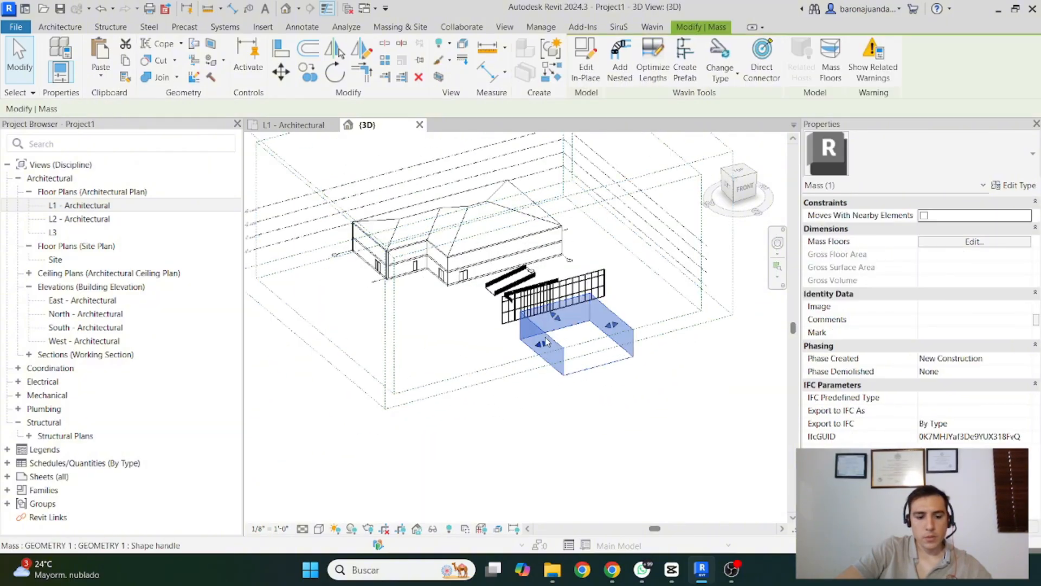
{"action": "key", "text": "c"}
{"action": "key", "text": "s"}
{"action": "left_click", "coordinate": [521, 308]}
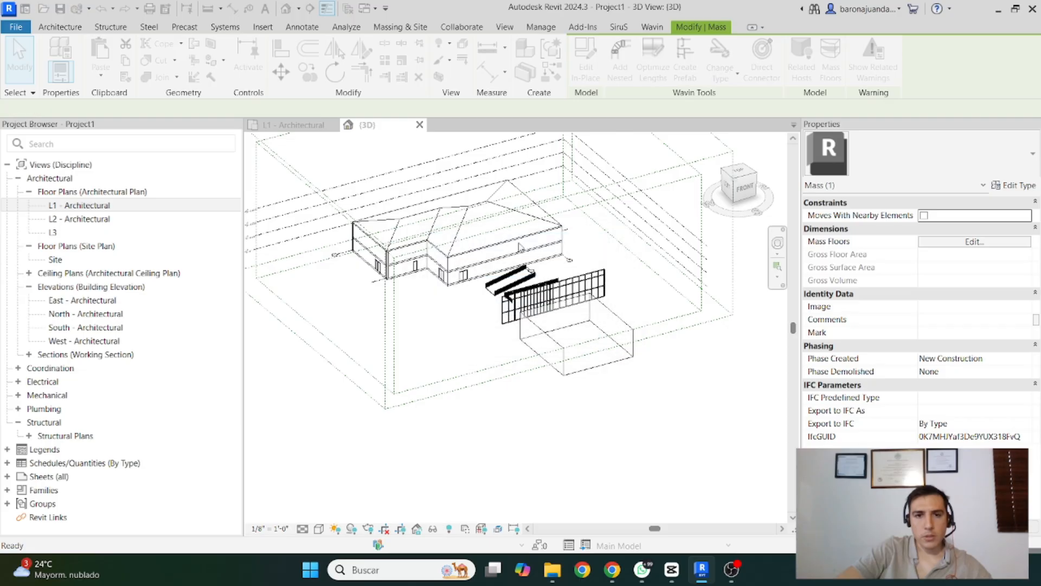
Draw two connected perpendicular model lines on level L1 in the open area in front of the house, beside the curtain wall
{"action": "left_click", "coordinate": [161, 45]}
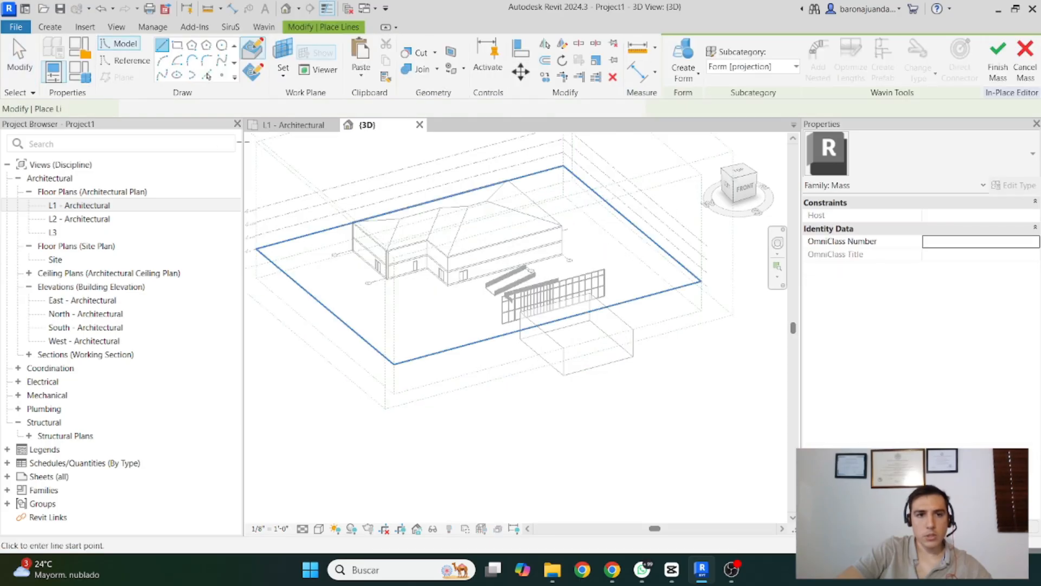
{"action": "scroll", "coordinate": [411, 298], "scroll_direction": "up", "scroll_amount": 3}
{"action": "left_click", "coordinate": [411, 298]}
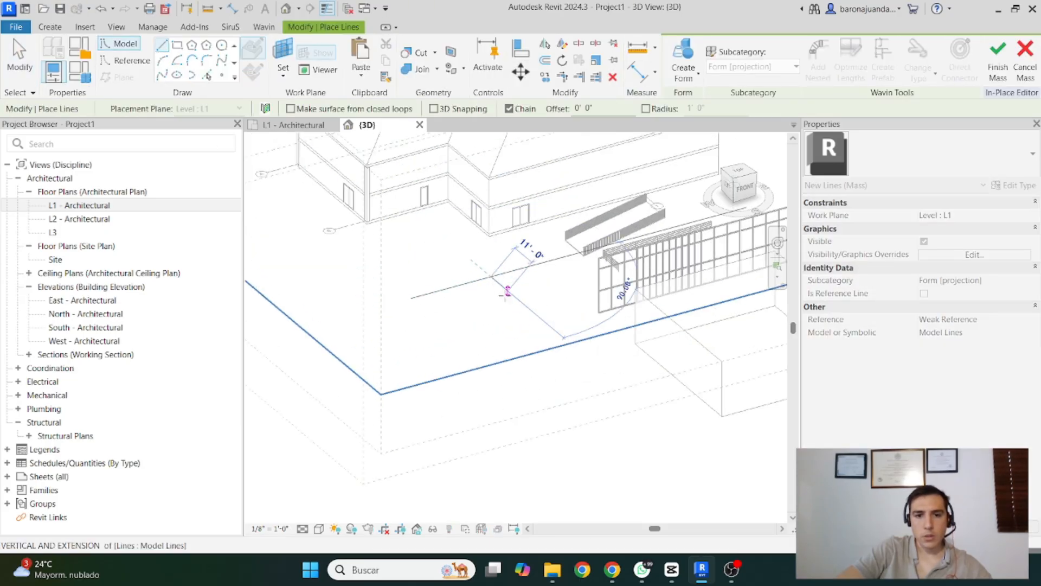
{"action": "left_click", "coordinate": [514, 295]}
{"action": "key", "text": "Escape"}
{"action": "key", "text": "Escape"}
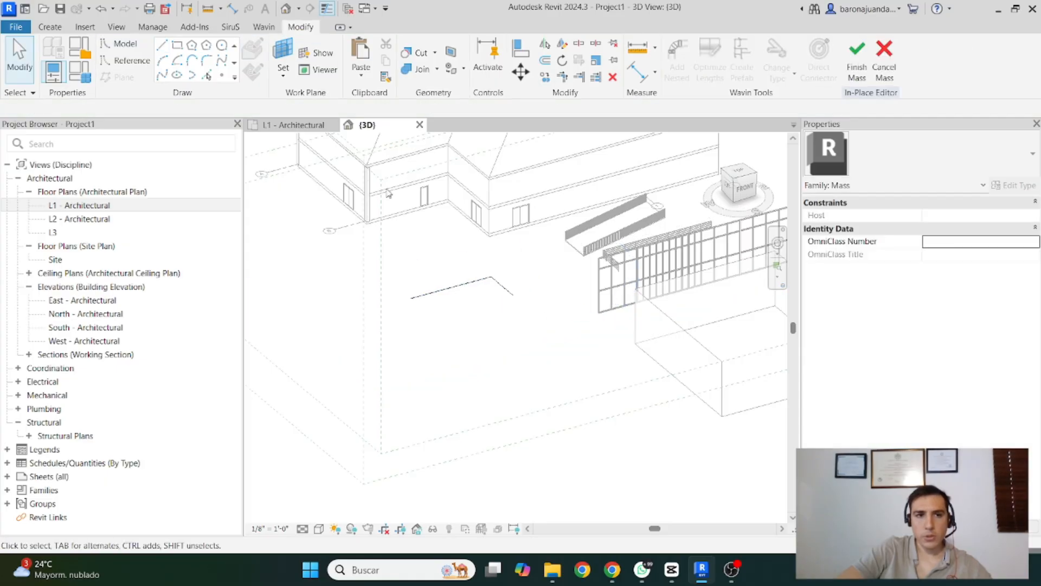
Draw the remaining edges of the L-shaped outline and trim the open corner to close the loop
{"action": "left_click", "coordinate": [161, 46]}
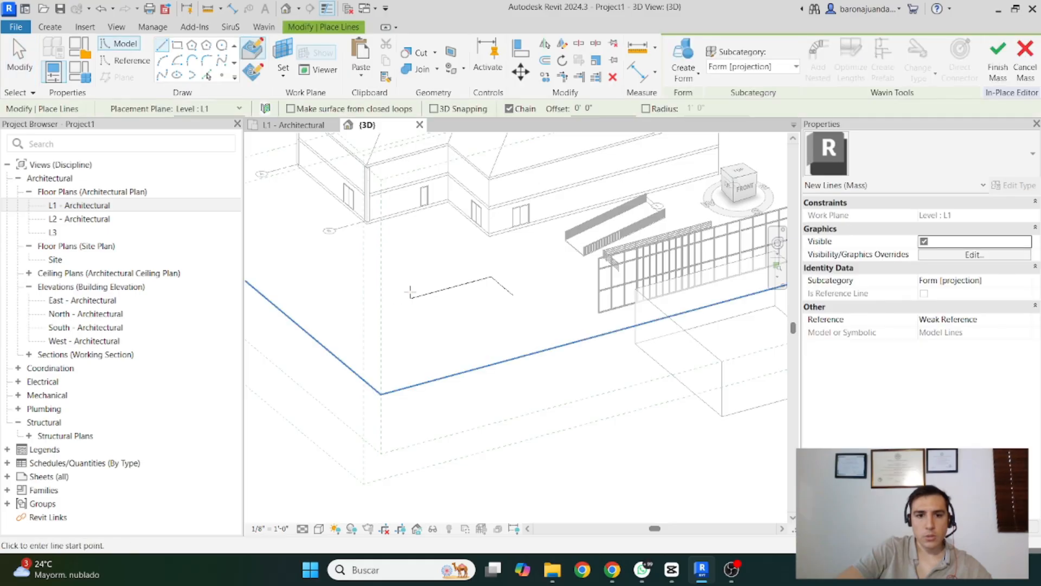
{"action": "left_click", "coordinate": [411, 299]}
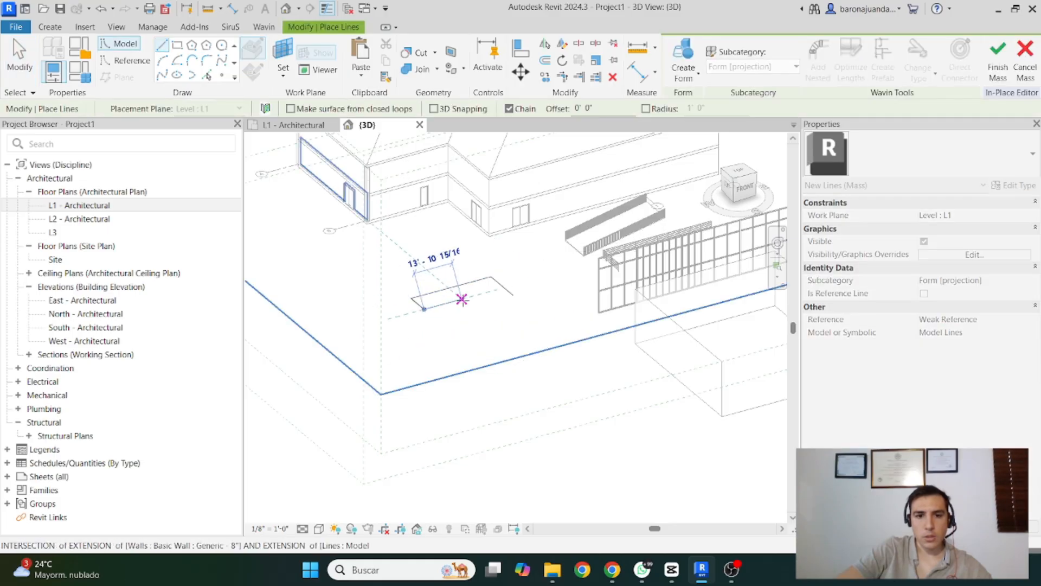
{"action": "left_click", "coordinate": [476, 309]}
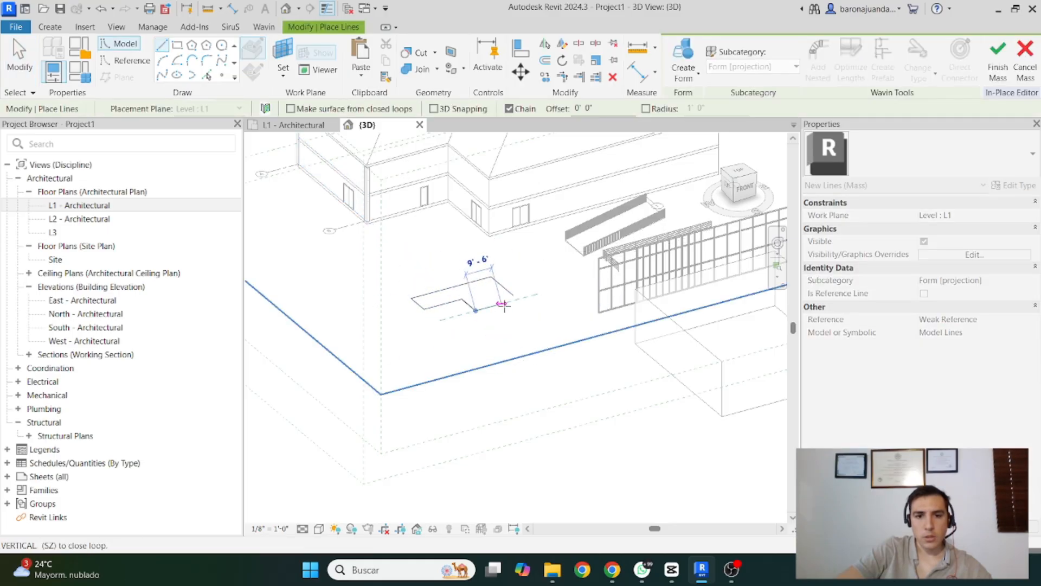
{"action": "left_click", "coordinate": [503, 304]}
{"action": "key", "text": "Escape"}
{"action": "key", "text": "Escape"}
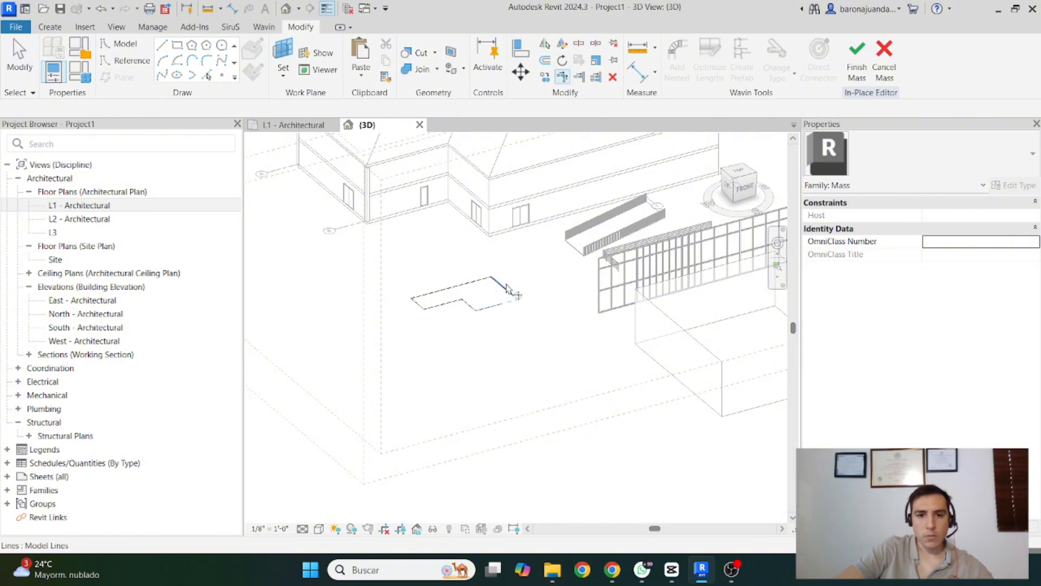
{"action": "key", "text": "Escape"}
Create a solid form from the closed L-shaped loop and finish the mass
{"action": "key", "text": "Tab"}
{"action": "left_click", "coordinate": [498, 307]}
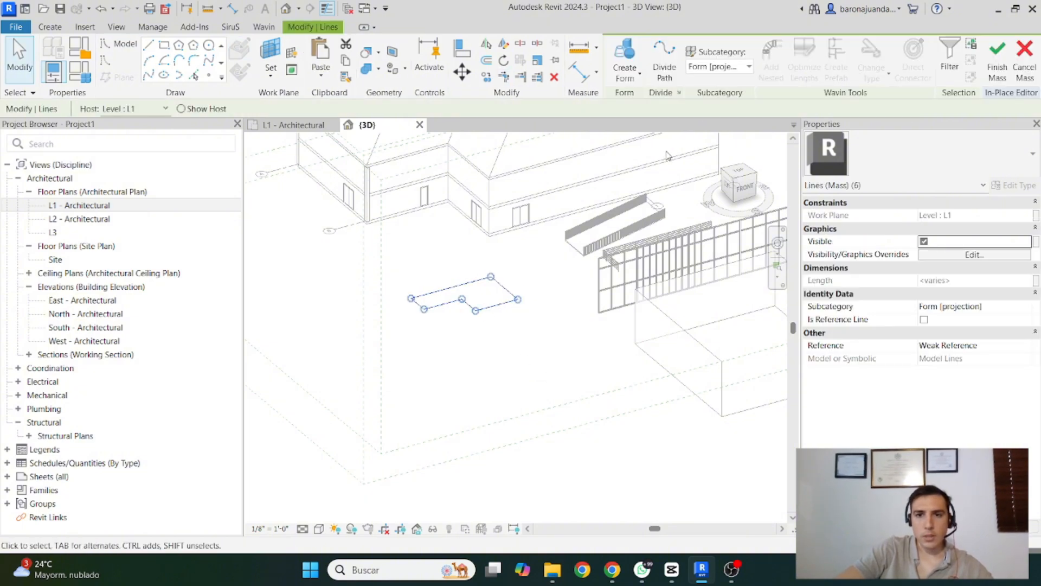
{"action": "left_click", "coordinate": [627, 64]}
{"action": "left_click", "coordinate": [500, 400]}
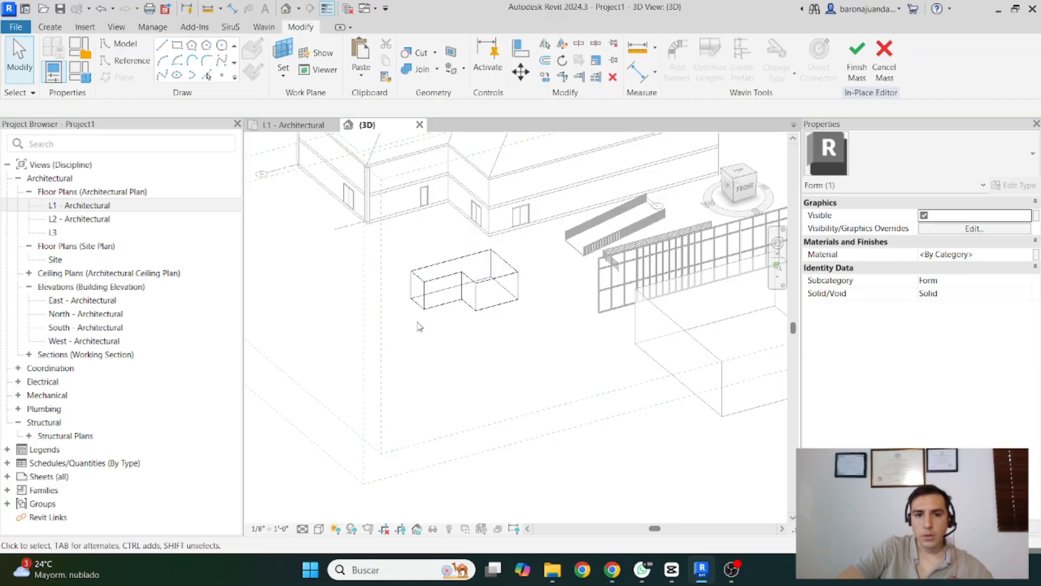
{"action": "scroll", "coordinate": [395, 300], "scroll_direction": "down", "scroll_amount": 3}
{"action": "left_click", "coordinate": [857, 61]}
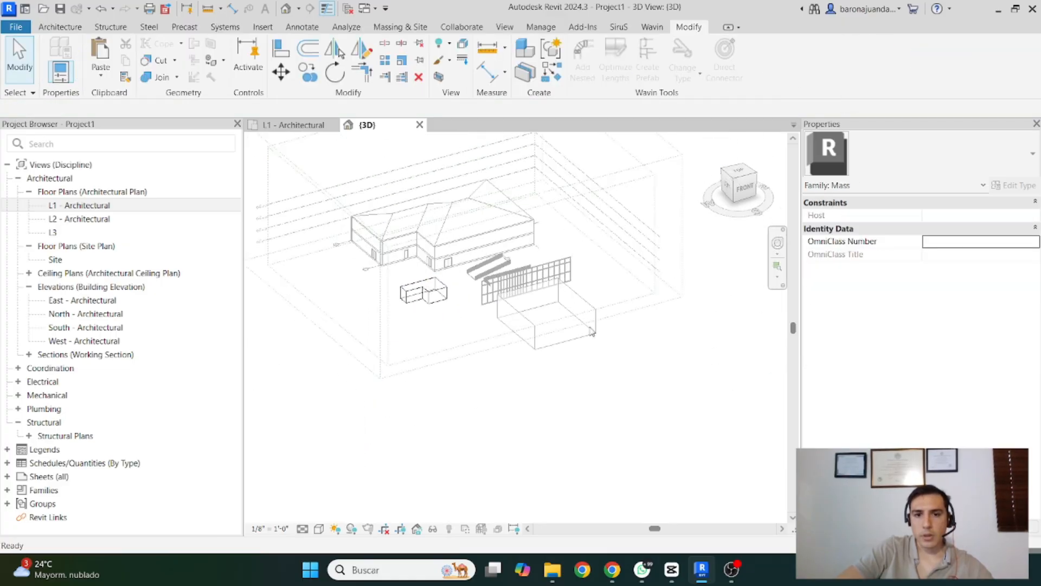
Delete the rectangular GEOMETRY 1 mass in front of the curtain wall
{"action": "left_click", "coordinate": [535, 318]}
{"action": "key", "text": "Escape"}
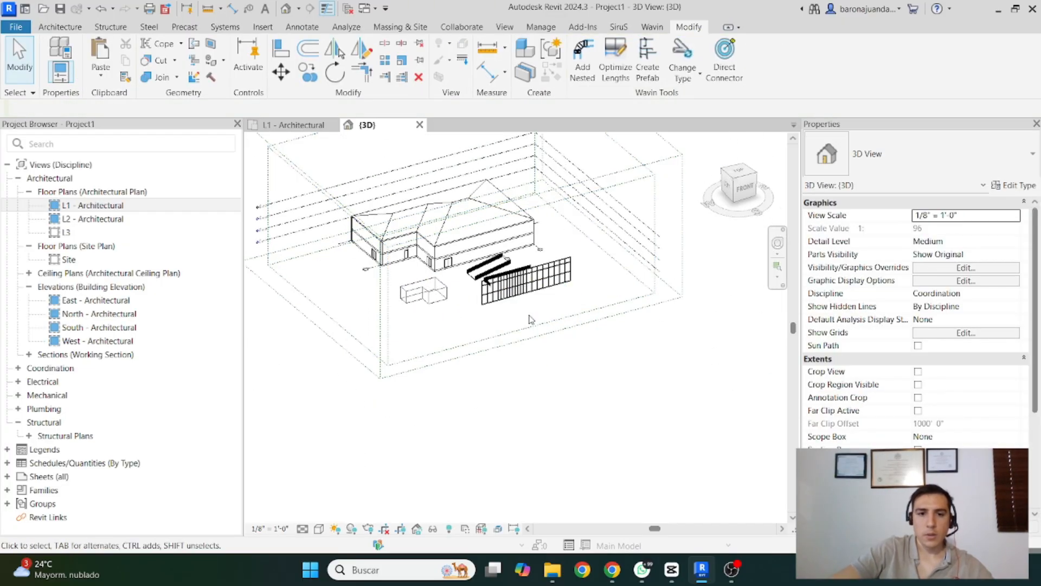
Stretch the side faces of the L-shaped mass outward to enlarge its footprint across the front of the house and around the stair
{"action": "scroll", "coordinate": [437, 302], "scroll_direction": "up", "scroll_amount": 3}
{"action": "scroll", "coordinate": [437, 302], "scroll_direction": "up", "scroll_amount": 1}
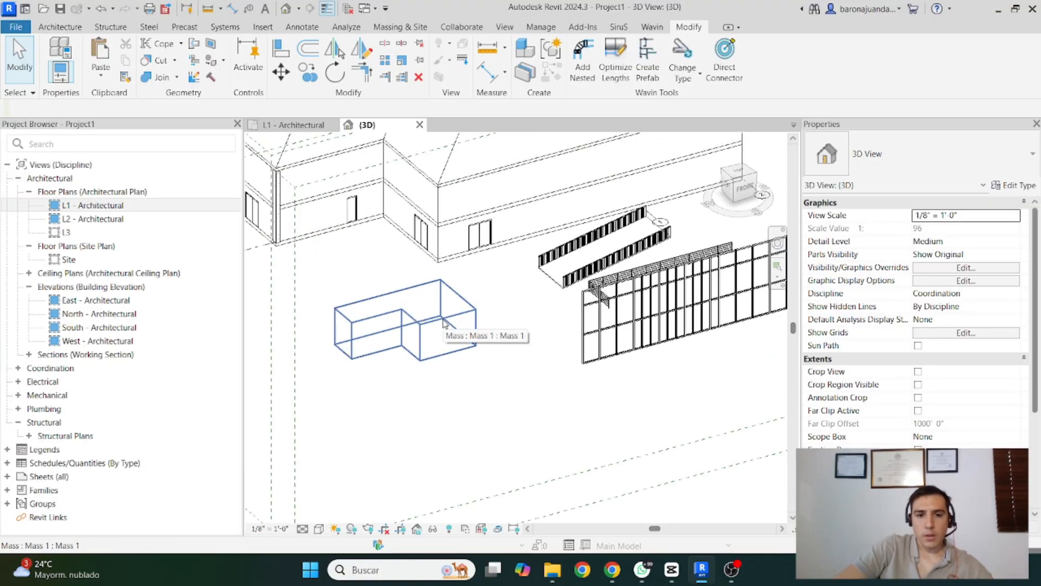
{"action": "left_click", "coordinate": [451, 351]}
{"action": "left_click_drag", "start_coordinate": [473, 363], "coordinate": [511, 394]}
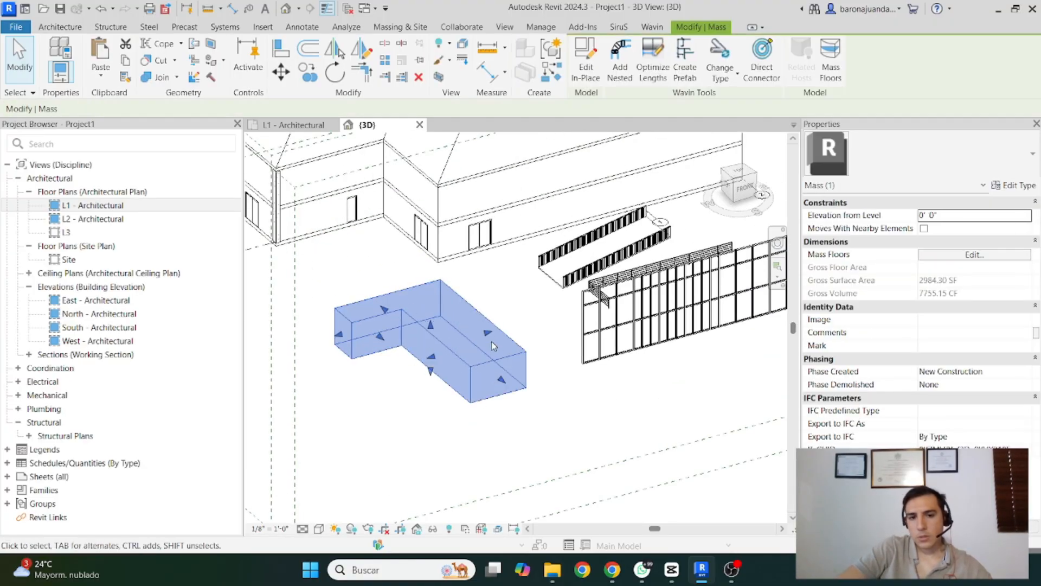
{"action": "left_click_drag", "start_coordinate": [492, 336], "coordinate": [765, 261]}
{"action": "scroll", "coordinate": [606, 305], "scroll_direction": "down", "scroll_amount": 2}
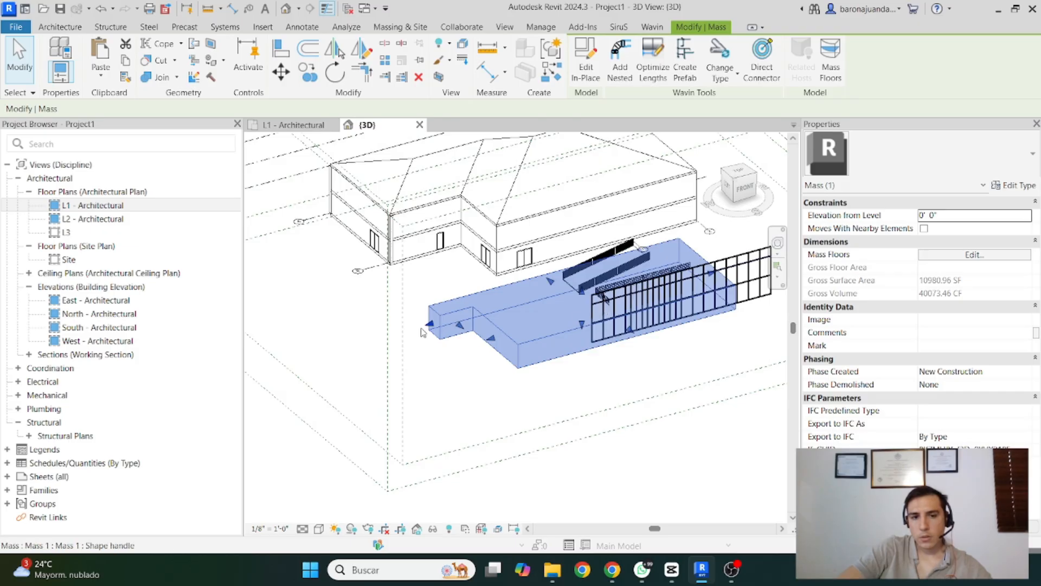
{"action": "left_click_drag", "start_coordinate": [398, 340], "coordinate": [307, 365]}
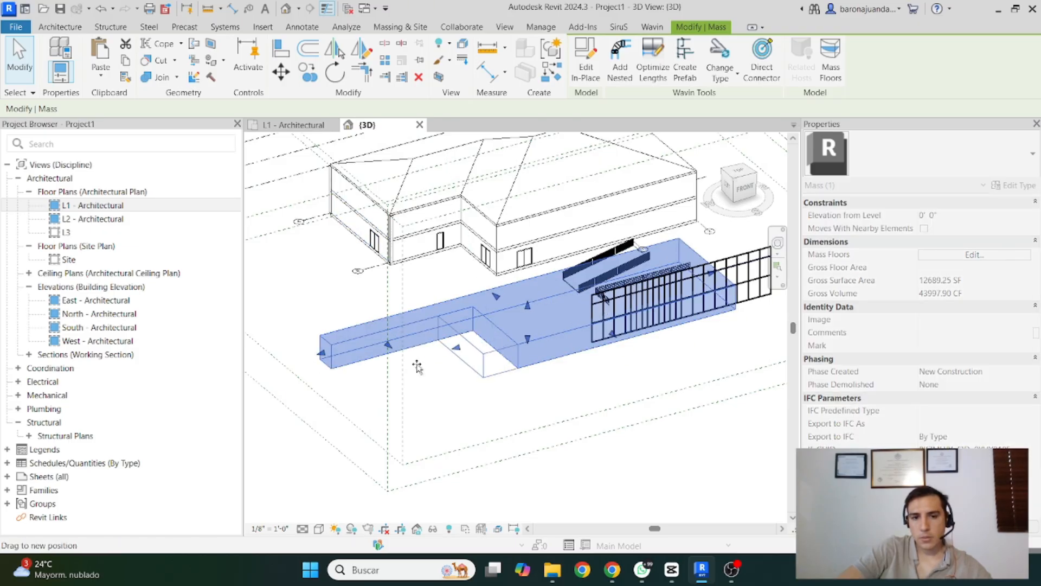
{"action": "left_click_drag", "start_coordinate": [491, 290], "coordinate": [468, 295]}
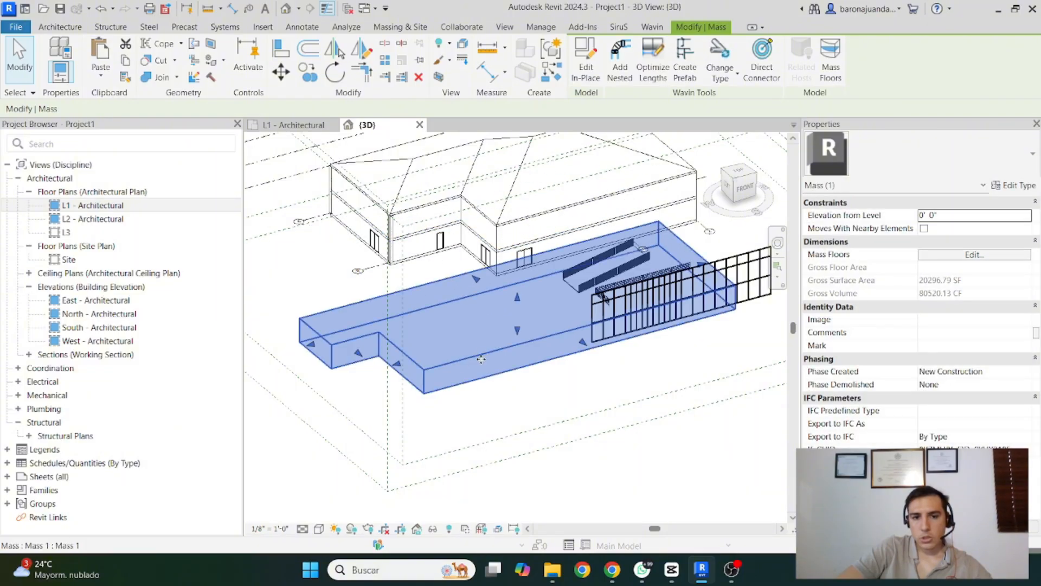
{"action": "left_click_drag", "start_coordinate": [403, 373], "coordinate": [393, 363]}
Raise the top of the mass above the house roof and add mass floors at L2, L3 and L4
{"action": "left_click_drag", "start_coordinate": [518, 300], "coordinate": [529, 216]}
{"action": "middle_click_drag", "start_coordinate": [519, 309], "coordinate": [557, 325], "text": "shift"}
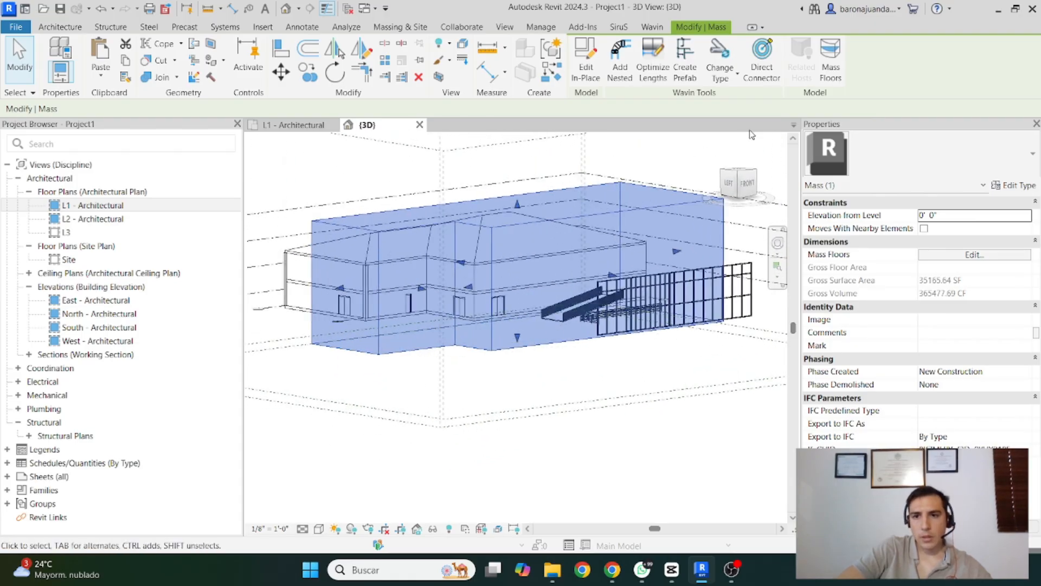
{"action": "left_click", "coordinate": [831, 73]}
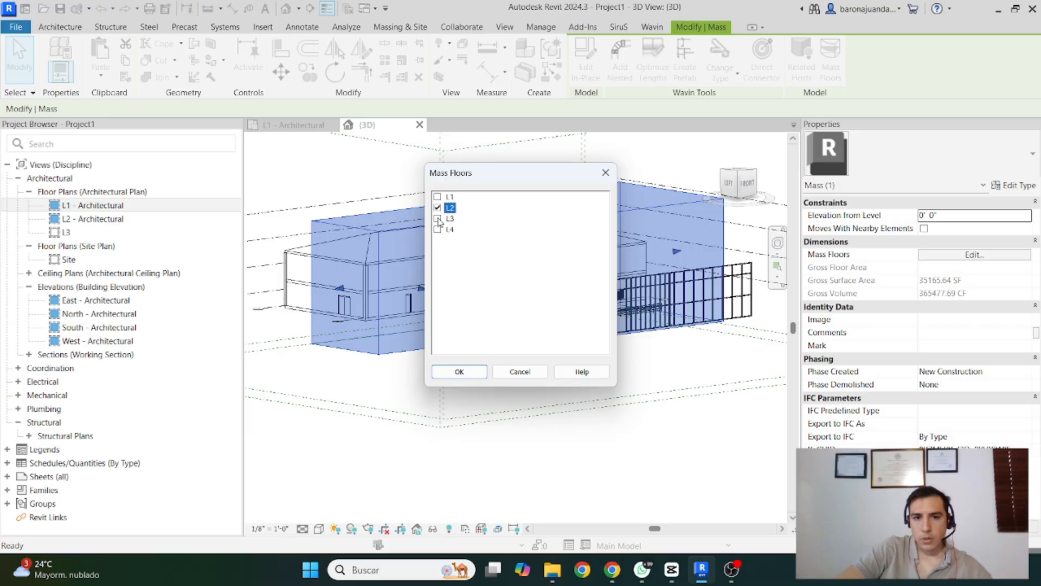
{"action": "left_click", "coordinate": [473, 374]}
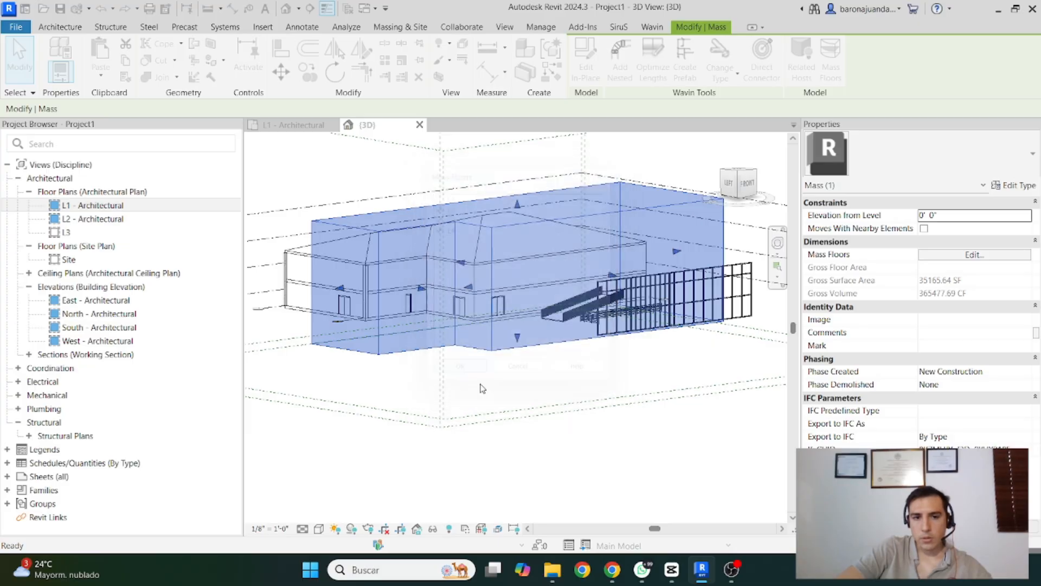
Examine the L4 mass floor's area and the gross floor area of the whole mass
{"action": "middle_click_drag", "start_coordinate": [472, 377], "coordinate": [531, 291], "text": "shift"}
{"action": "left_click", "coordinate": [540, 369]}
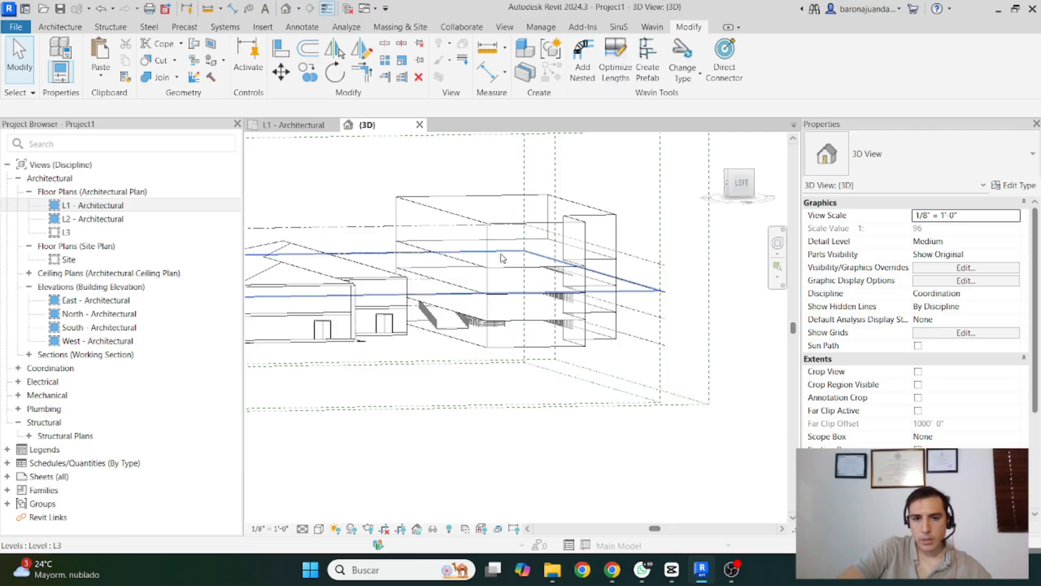
{"action": "left_click", "coordinate": [570, 272]}
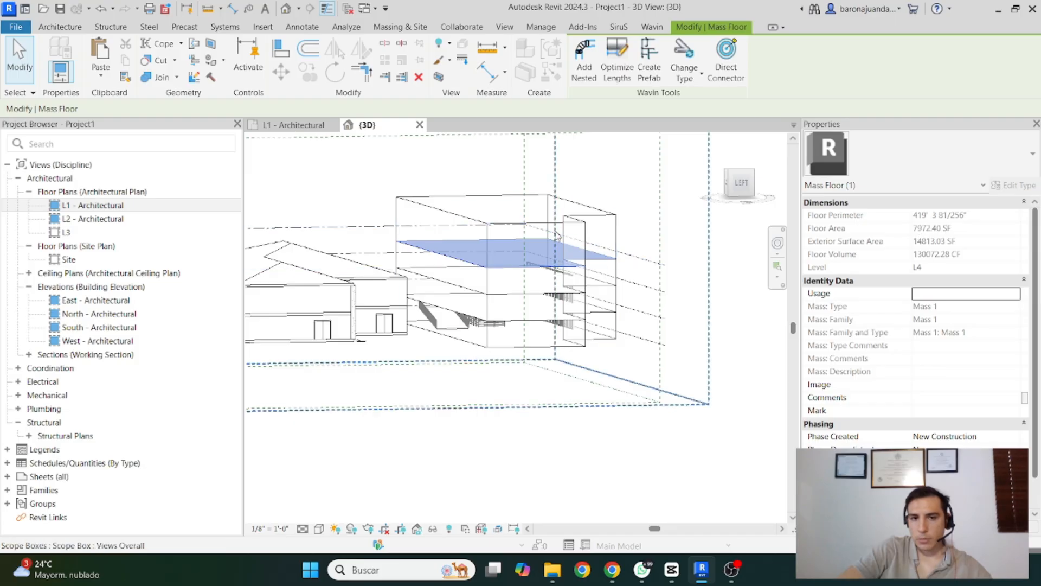
{"action": "left_click", "coordinate": [445, 216]}
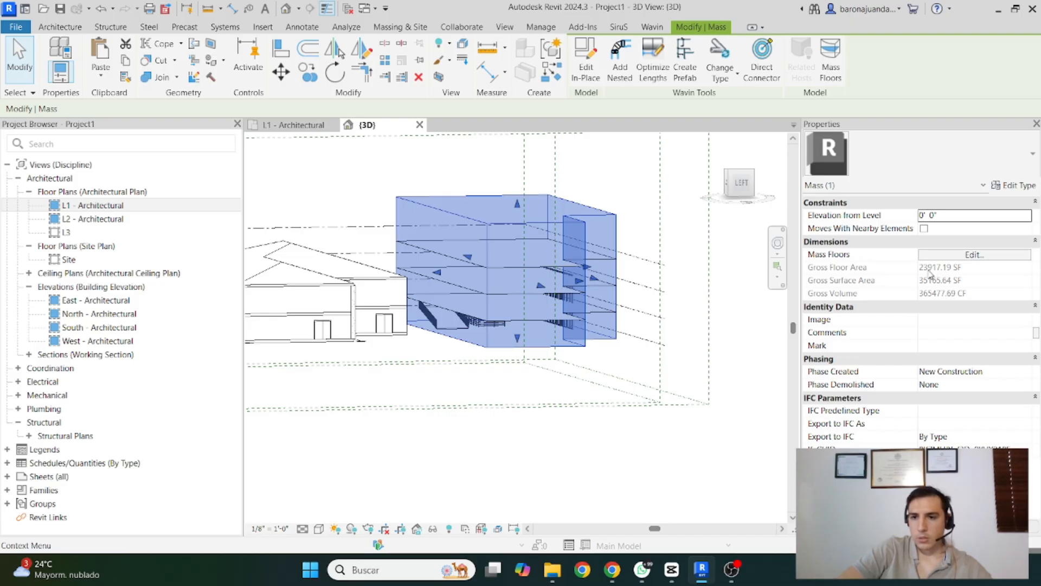
Shorten the mass at its curtain wall end, and stretch the same end out beyond its original length
{"action": "middle_click_drag", "start_coordinate": [645, 277], "coordinate": [710, 326], "text": "shift"}
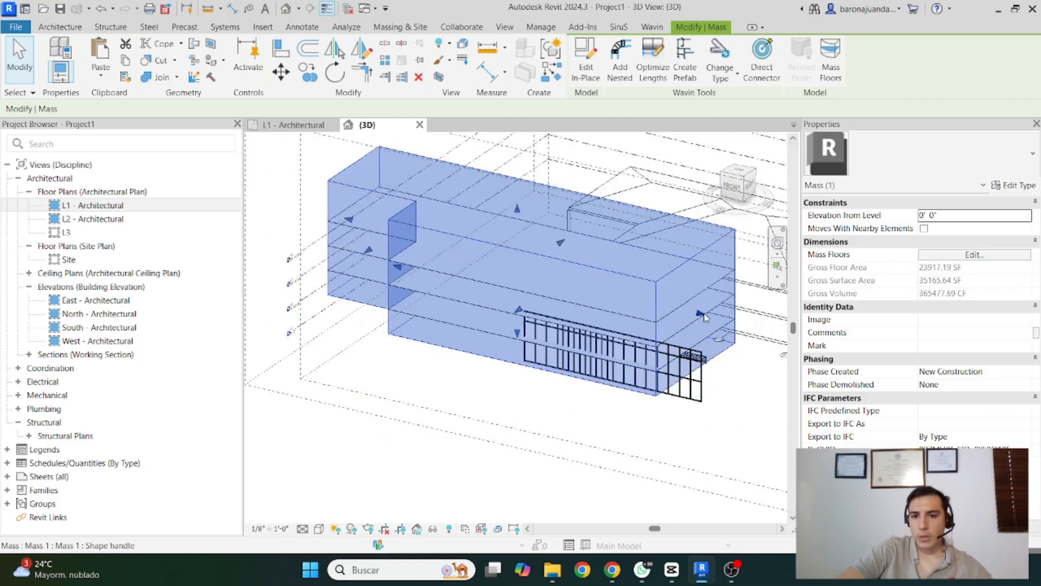
{"action": "left_click_drag", "start_coordinate": [700, 313], "coordinate": [593, 292]}
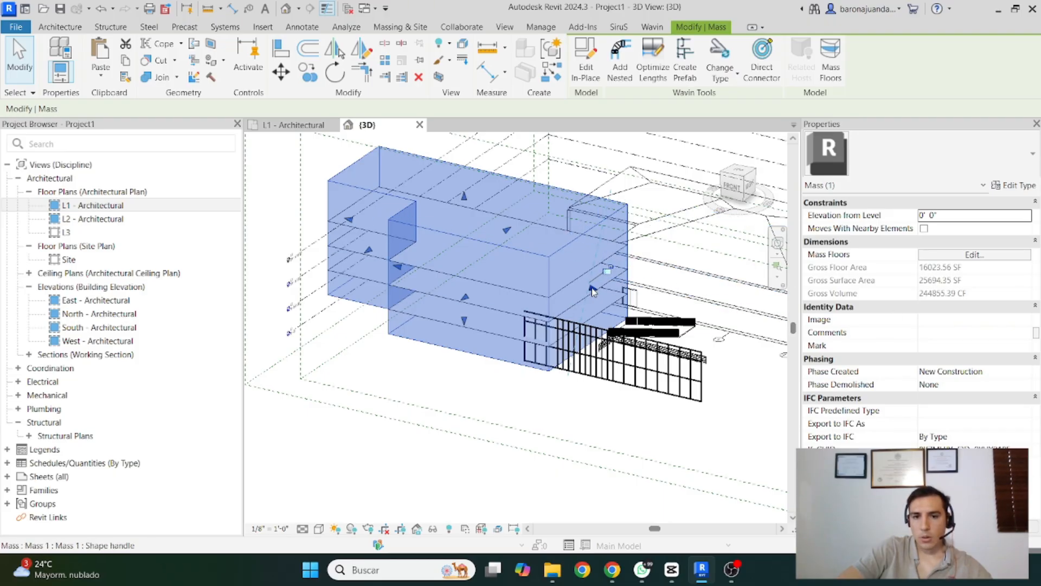
{"action": "left_click_drag", "start_coordinate": [592, 292], "coordinate": [604, 346]}
{"action": "middle_click_drag", "start_coordinate": [604, 345], "coordinate": [428, 326], "text": "shift"}
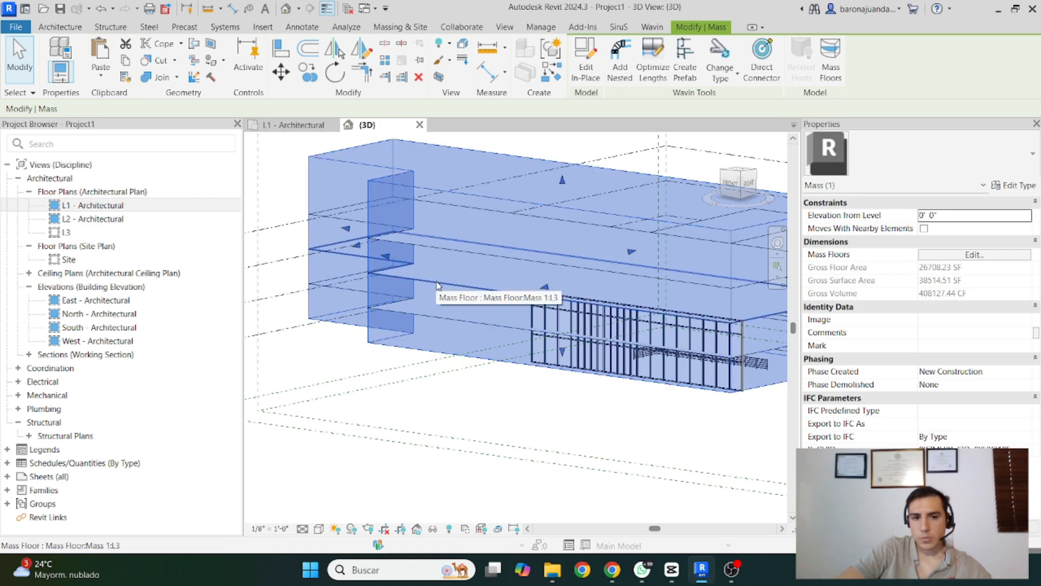
Lower the top of the mass in stages to below level L4 and down to just above level L3
{"action": "left_click_drag", "start_coordinate": [562, 180], "coordinate": [556, 247]}
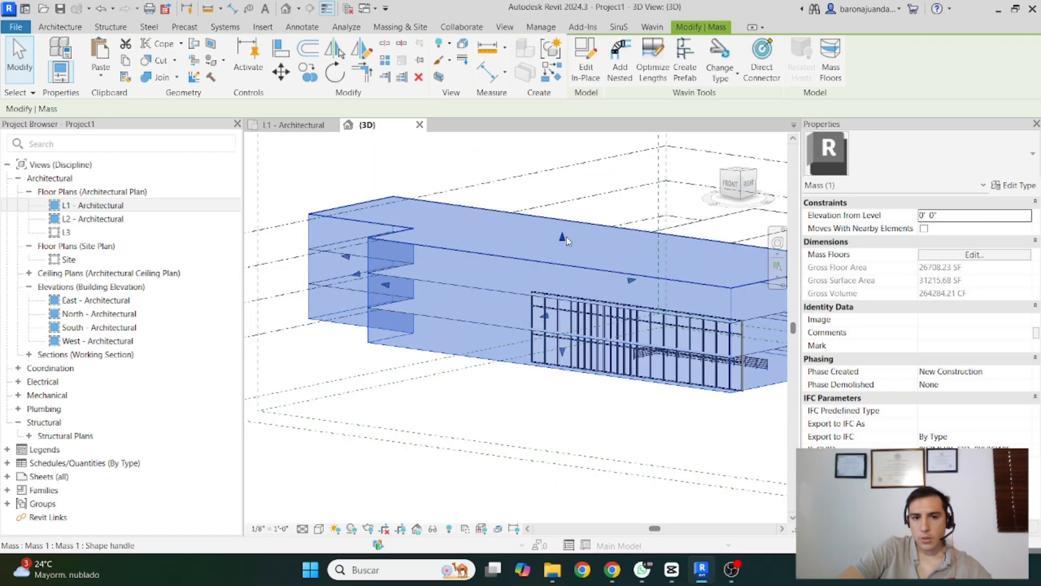
{"action": "left_click_drag", "start_coordinate": [565, 243], "coordinate": [566, 250]}
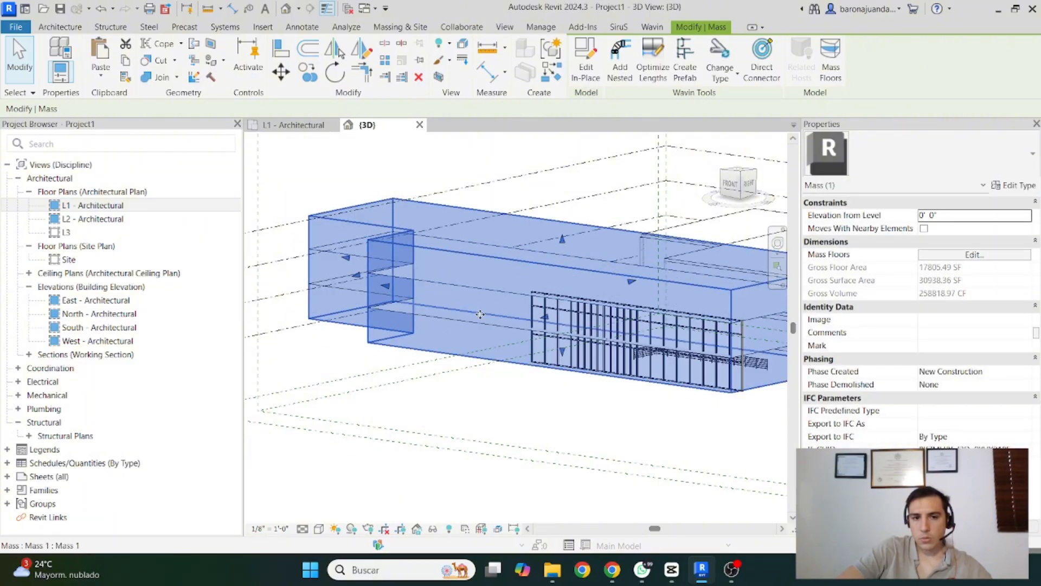
{"action": "middle_click_drag", "start_coordinate": [483, 320], "coordinate": [560, 247], "text": "shift"}
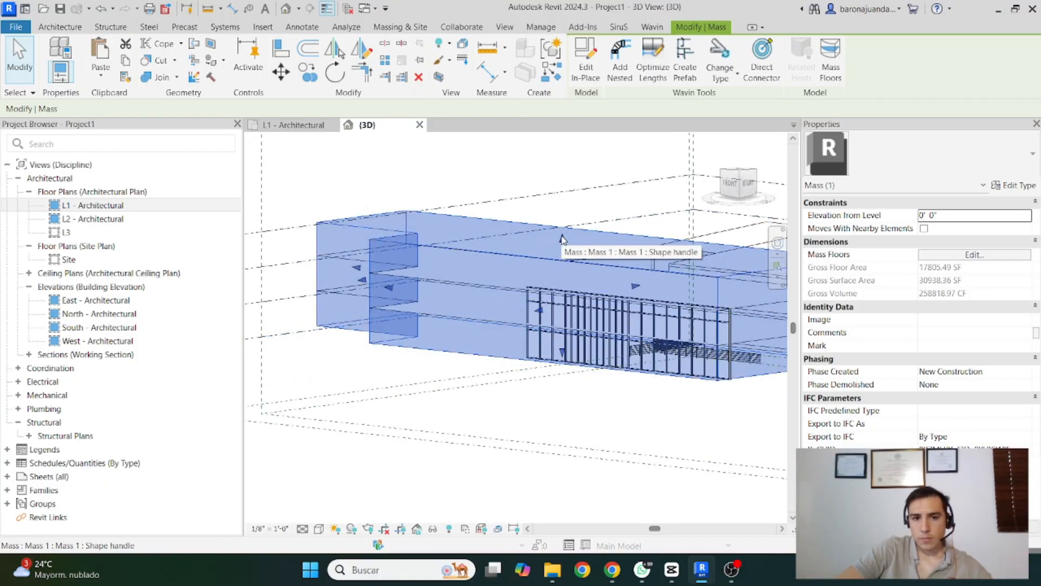
{"action": "left_click_drag", "start_coordinate": [562, 239], "coordinate": [565, 279]}
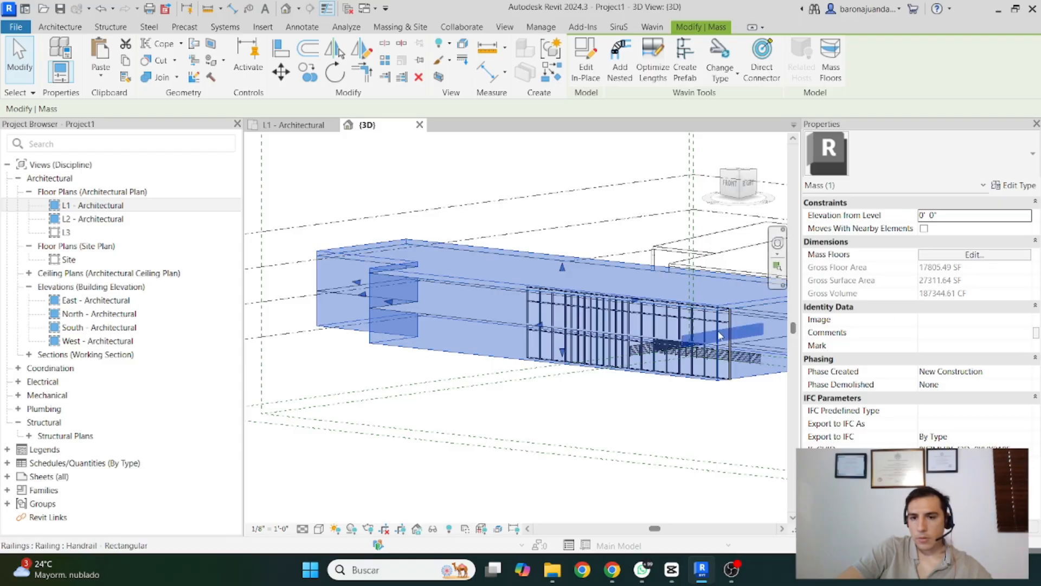
Pull the curtain wall end of the mass inward so that part of the curtain wall extends past it
{"action": "scroll", "coordinate": [499, 384], "scroll_direction": "down", "scroll_amount": 2}
{"action": "middle_click_drag", "start_coordinate": [502, 387], "coordinate": [588, 442], "text": "shift"}
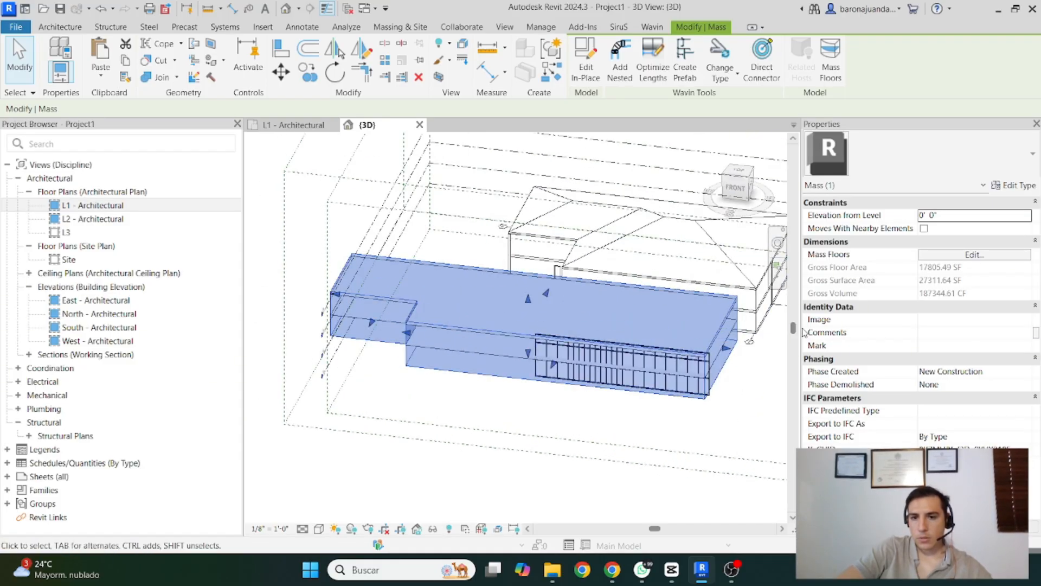
{"action": "left_click_drag", "start_coordinate": [725, 346], "coordinate": [657, 336]}
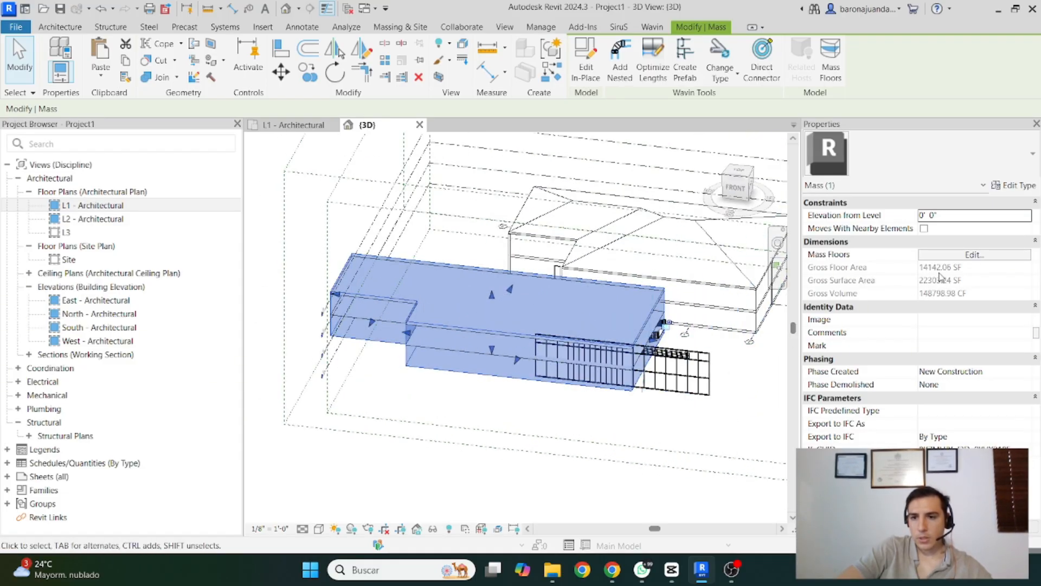
{"action": "middle_click_drag", "start_coordinate": [651, 309], "coordinate": [502, 331], "text": "shift"}
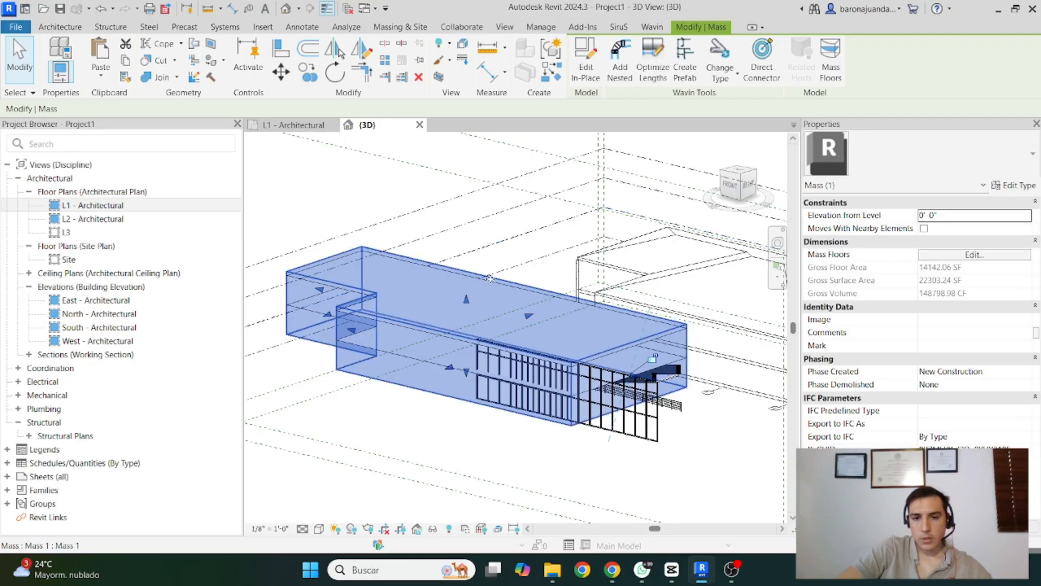
Move the existing curtain wall, the railing and the ramp together off the mass, past its shortened end
{"action": "middle_click_drag", "start_coordinate": [489, 278], "coordinate": [535, 368], "text": "shift"}
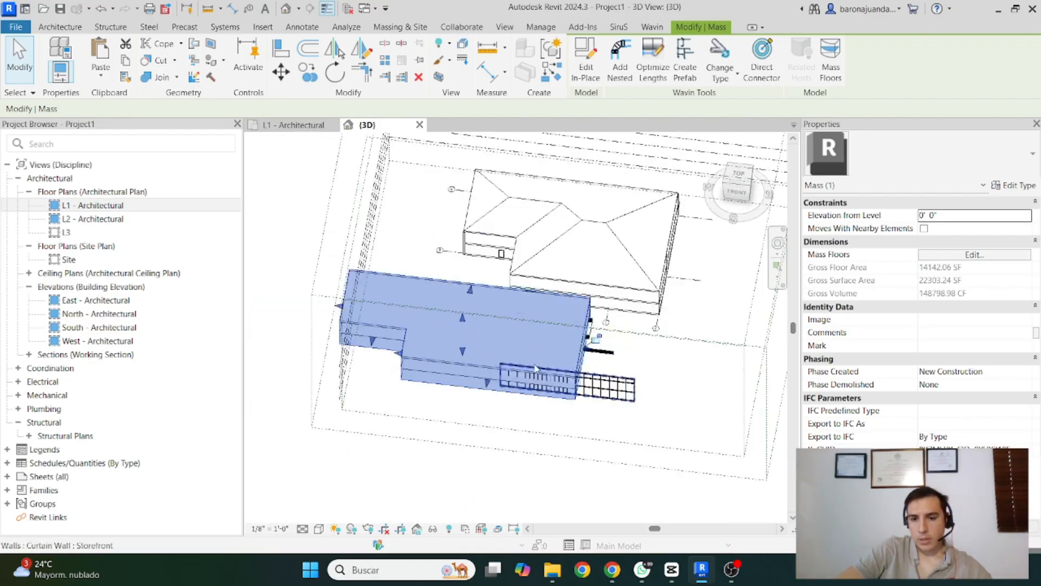
{"action": "left_click", "coordinate": [633, 398]}
{"action": "left_click", "coordinate": [632, 401]}
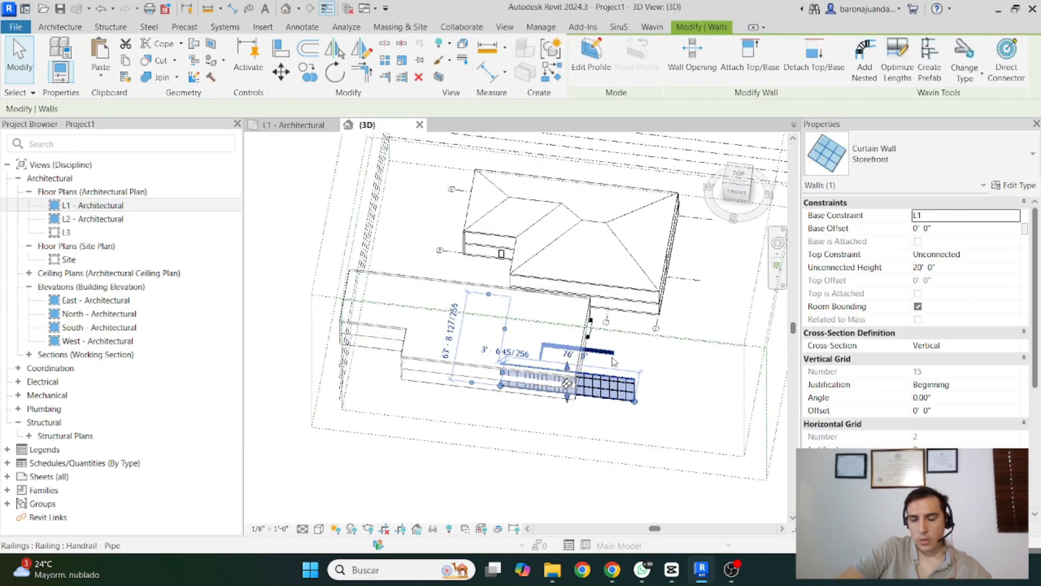
{"action": "scroll", "coordinate": [611, 358], "scroll_direction": "up", "scroll_amount": 3}
{"action": "left_click", "coordinate": [587, 345], "text": "ctrl"}
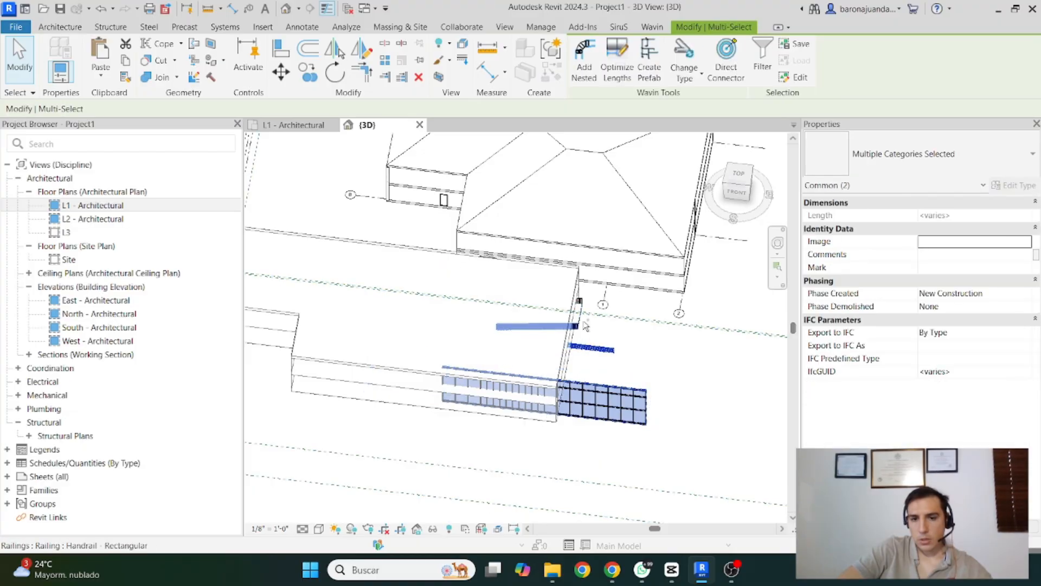
{"action": "left_click", "coordinate": [577, 327], "text": "ctrl"}
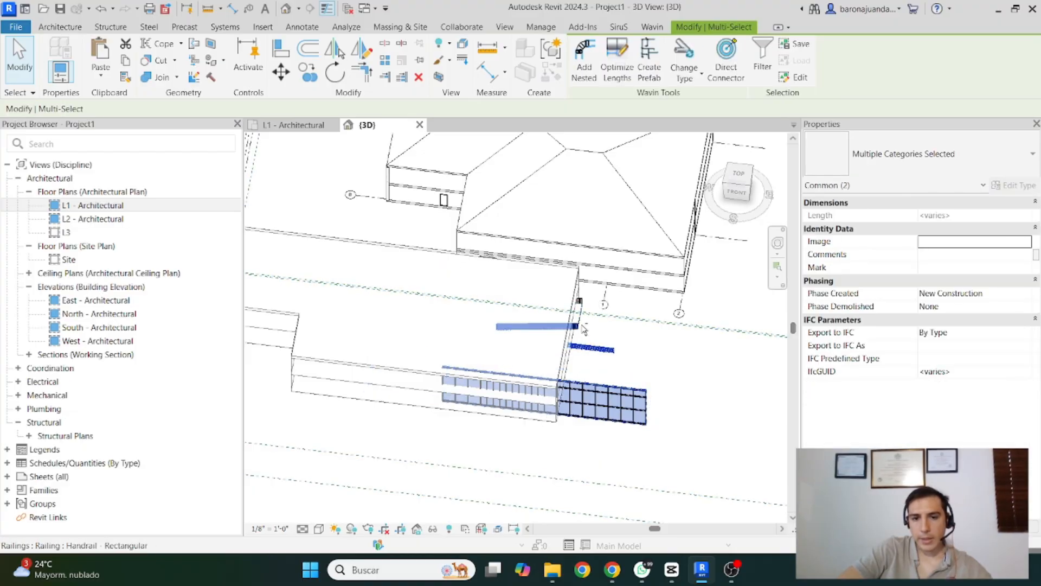
{"action": "scroll", "coordinate": [583, 330], "scroll_direction": "up", "scroll_amount": 2}
{"action": "left_click", "coordinate": [577, 313], "text": "ctrl"}
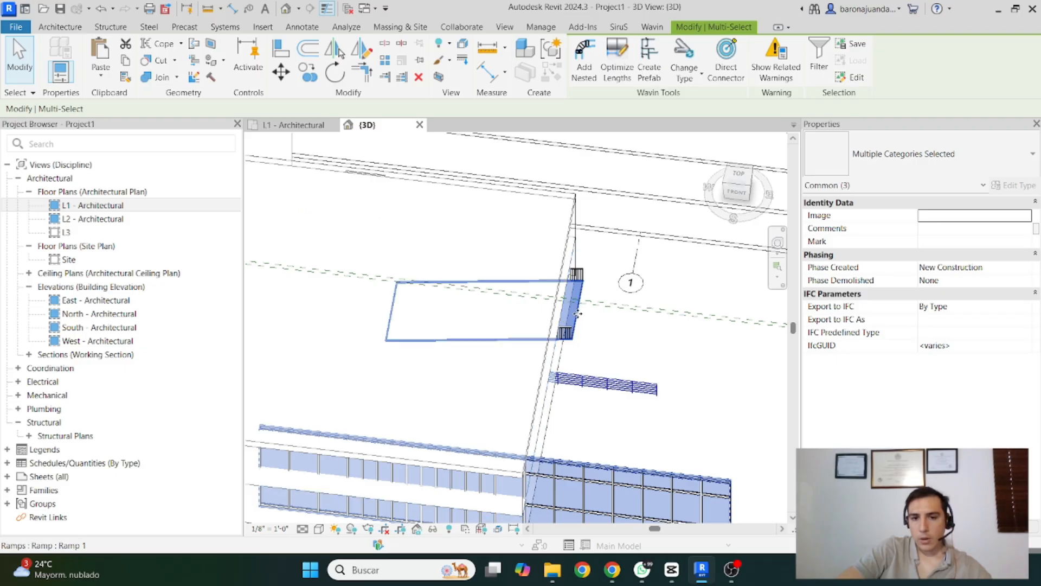
{"action": "left_click_drag", "start_coordinate": [577, 313], "coordinate": [546, 304]}
{"action": "scroll", "coordinate": [591, 305], "scroll_direction": "down", "scroll_amount": 5}
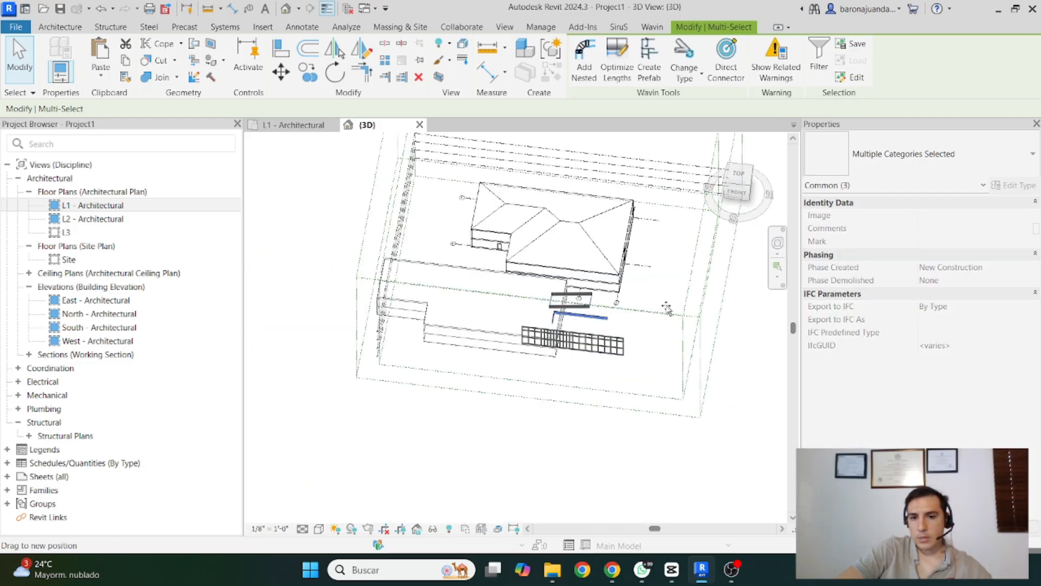
{"action": "left_click_drag", "start_coordinate": [663, 316], "coordinate": [664, 317]}
{"action": "left_click", "coordinate": [623, 332]}
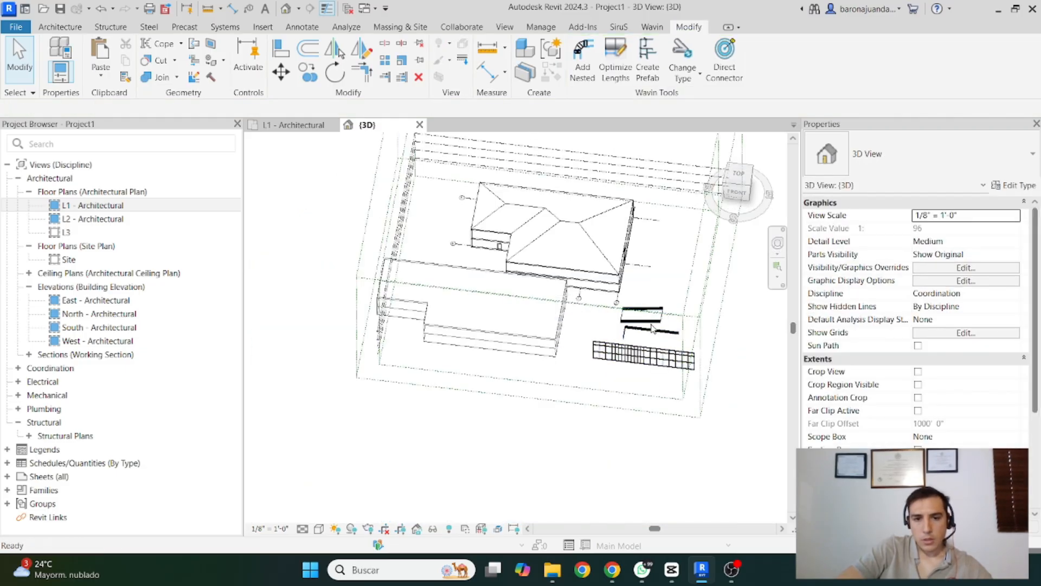
{"action": "scroll", "coordinate": [622, 332], "scroll_direction": "up", "scroll_amount": 1}
{"action": "left_click", "coordinate": [364, 290]}
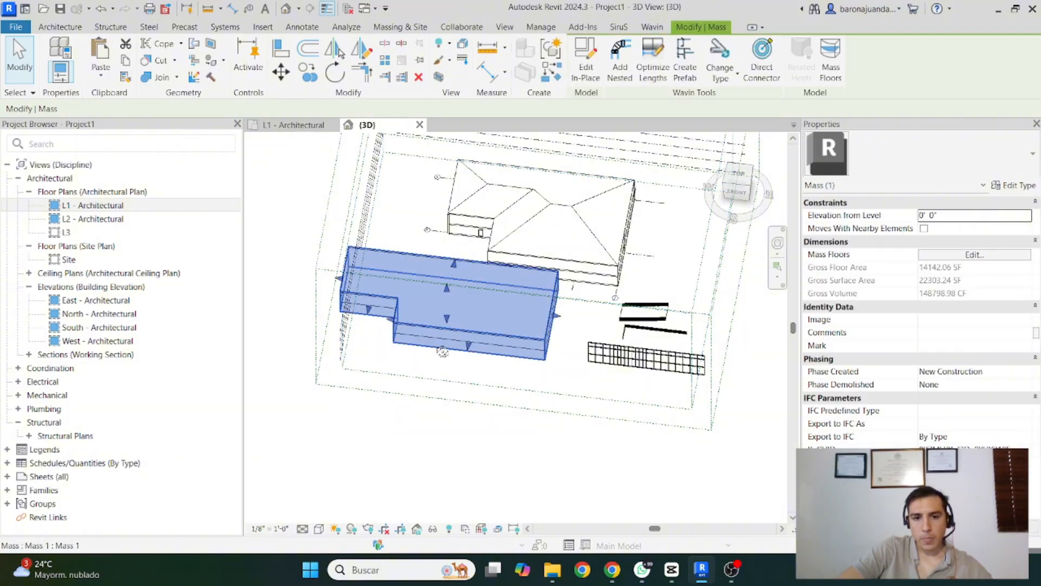
{"action": "mouse_move", "coordinate": [363, 290]}
{"action": "middle_mouse_down", "text": "shift"}
{"action": "mouse_move", "coordinate": [751, 270]}
{"action": "mouse_move", "coordinate": [347, 287]}
{"action": "middle_mouse_up", "text": "shift"}
{"action": "scroll", "coordinate": [420, 264], "scroll_direction": "up", "scroll_amount": 4}
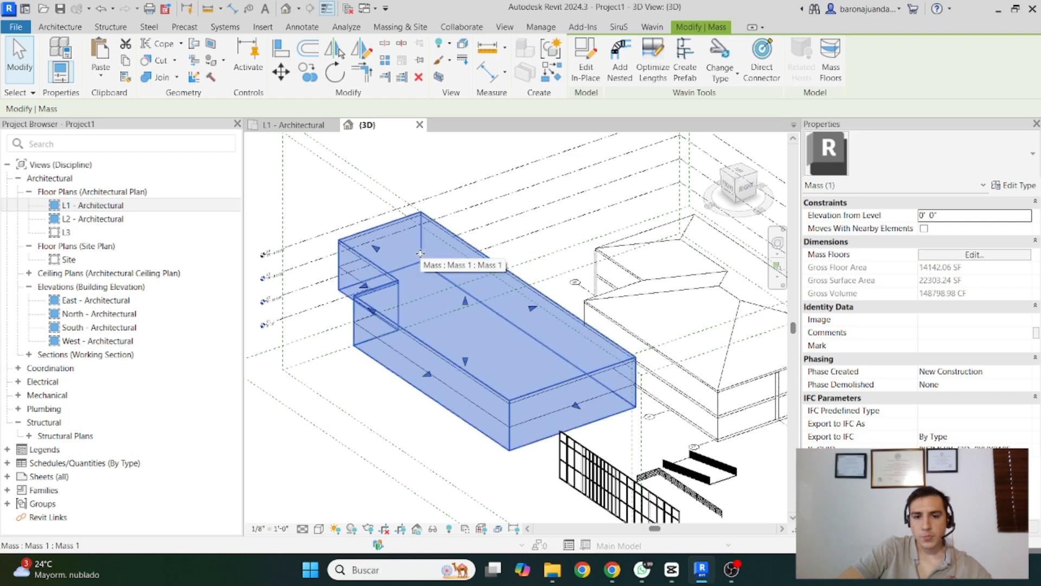
{"action": "scroll", "coordinate": [380, 276], "scroll_direction": "down", "scroll_amount": 4}
{"action": "scroll", "coordinate": [471, 217], "scroll_direction": "up", "scroll_amount": 3}
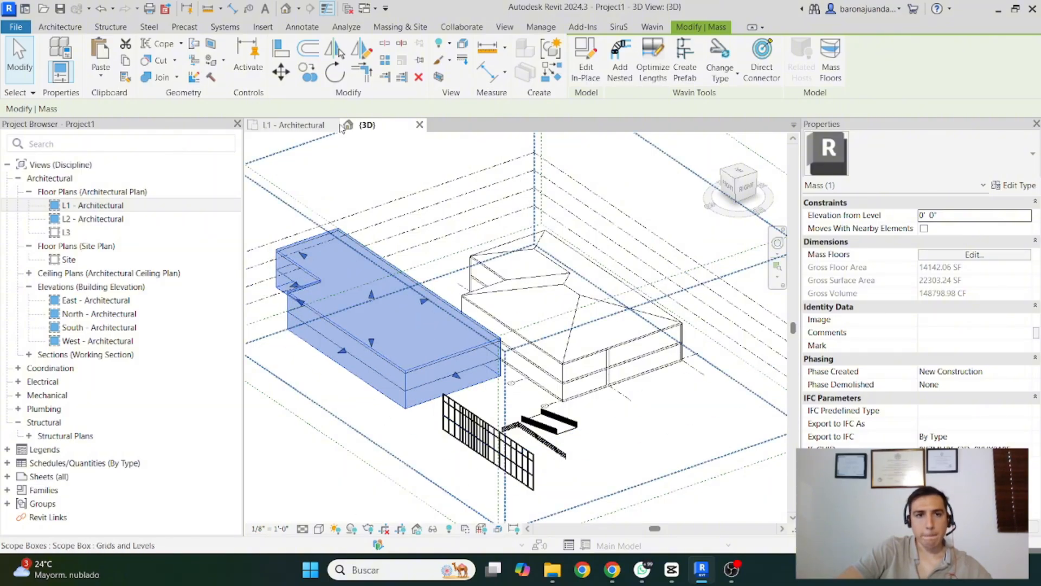
Create Generic - 12" floors by face from the L2 and L3 mass floors
{"action": "left_click", "coordinate": [387, 27]}
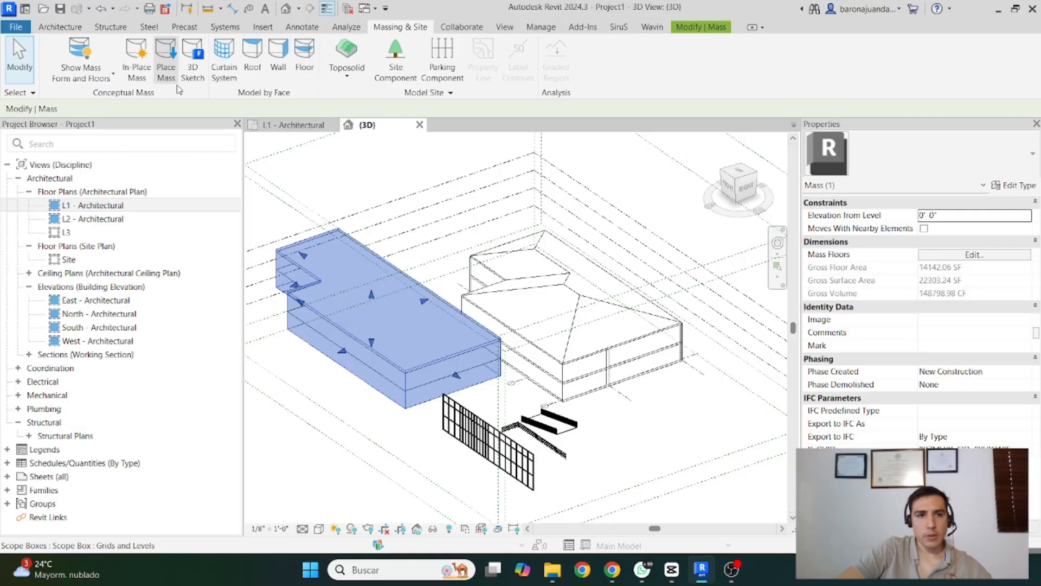
{"action": "left_click", "coordinate": [305, 76]}
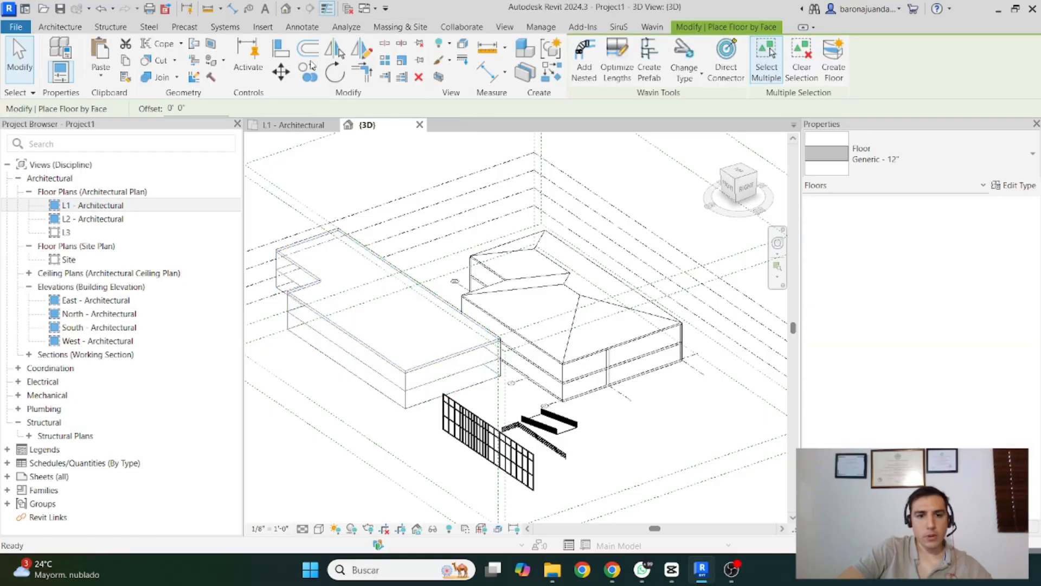
{"action": "left_click", "coordinate": [306, 318]}
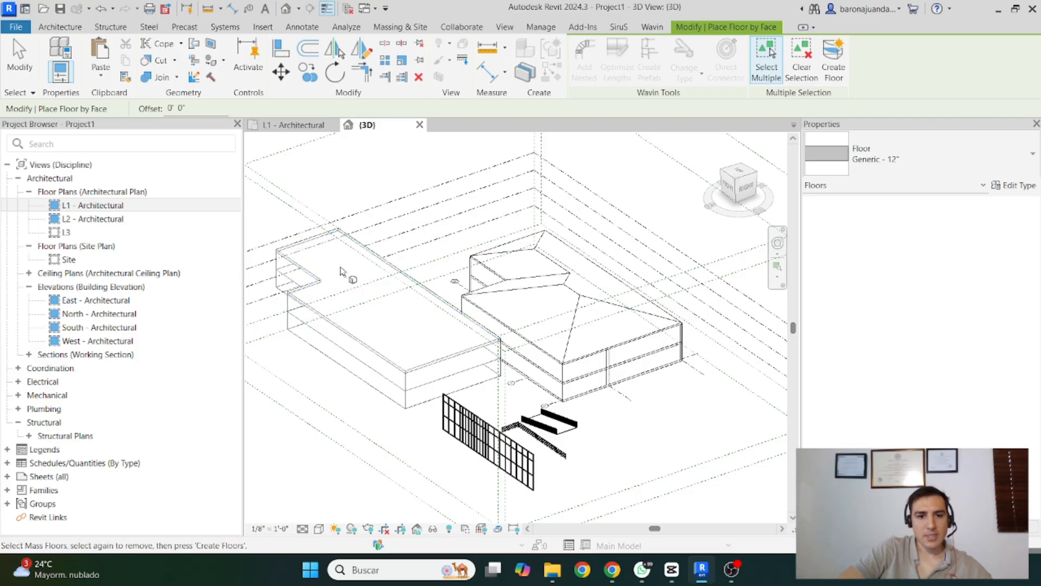
{"action": "left_click_drag", "start_coordinate": [341, 267], "coordinate": [321, 343]}
{"action": "left_click_drag", "start_coordinate": [312, 382], "coordinate": [312, 382]}
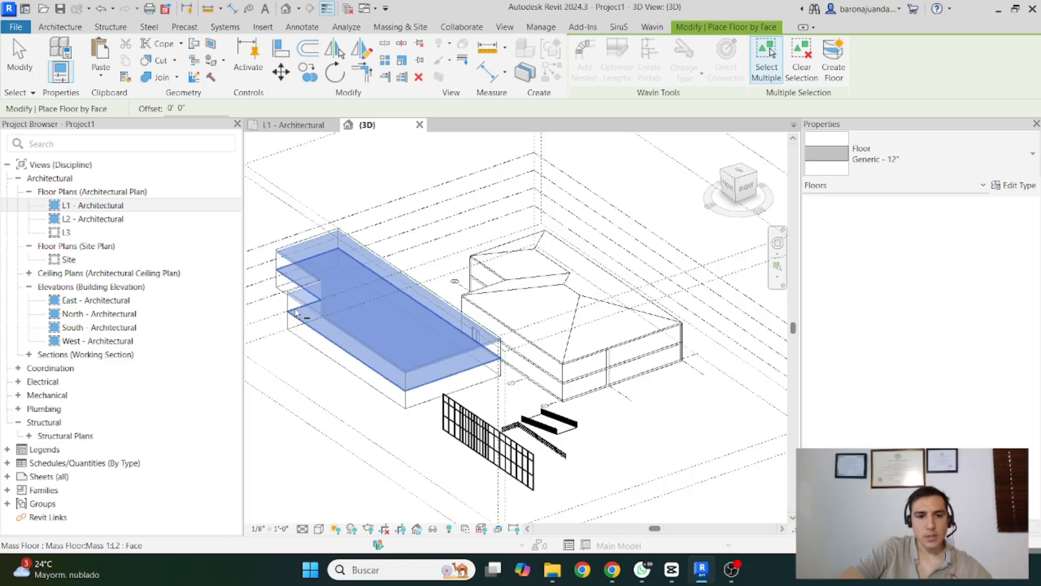
{"action": "scroll", "coordinate": [325, 325], "scroll_direction": "up", "scroll_amount": 3}
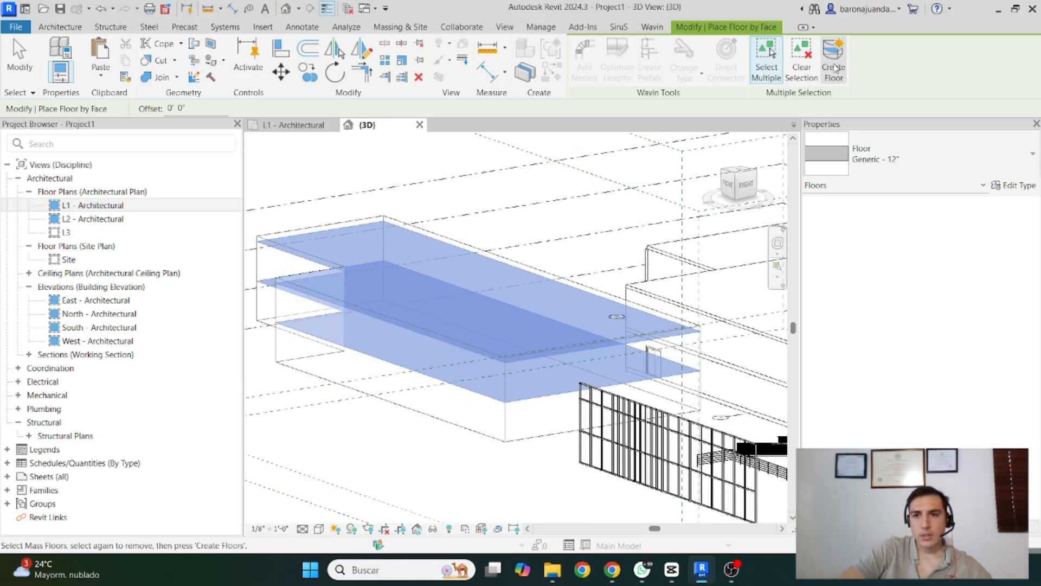
{"action": "left_click", "coordinate": [870, 152]}
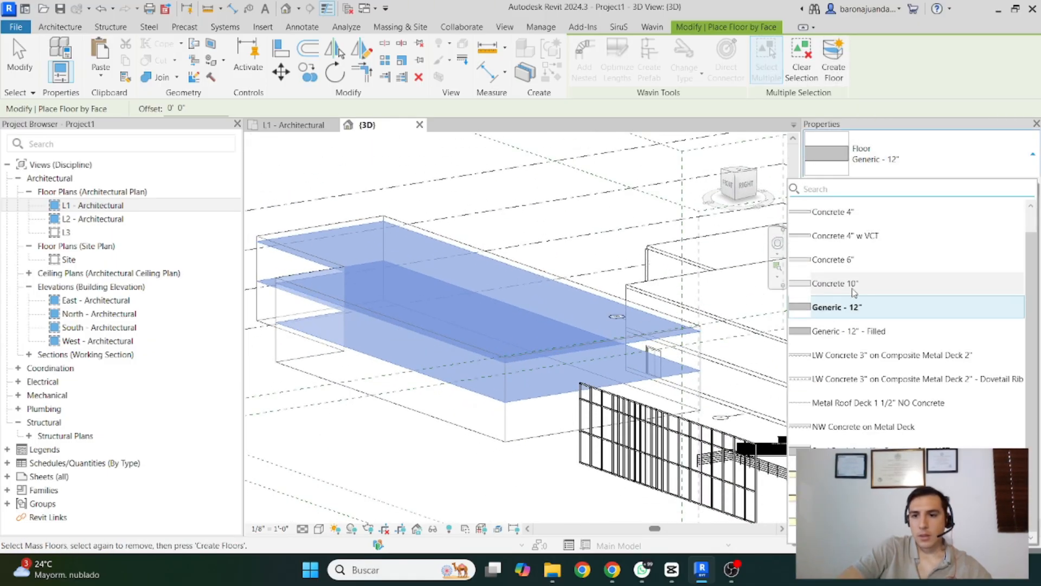
{"action": "left_click", "coordinate": [837, 310]}
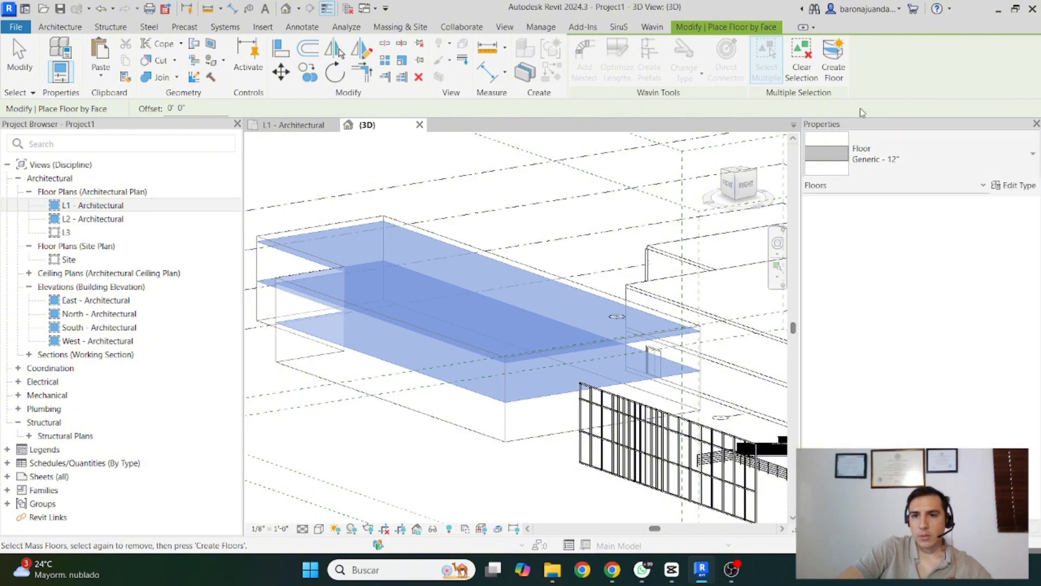
{"action": "left_click", "coordinate": [835, 57]}
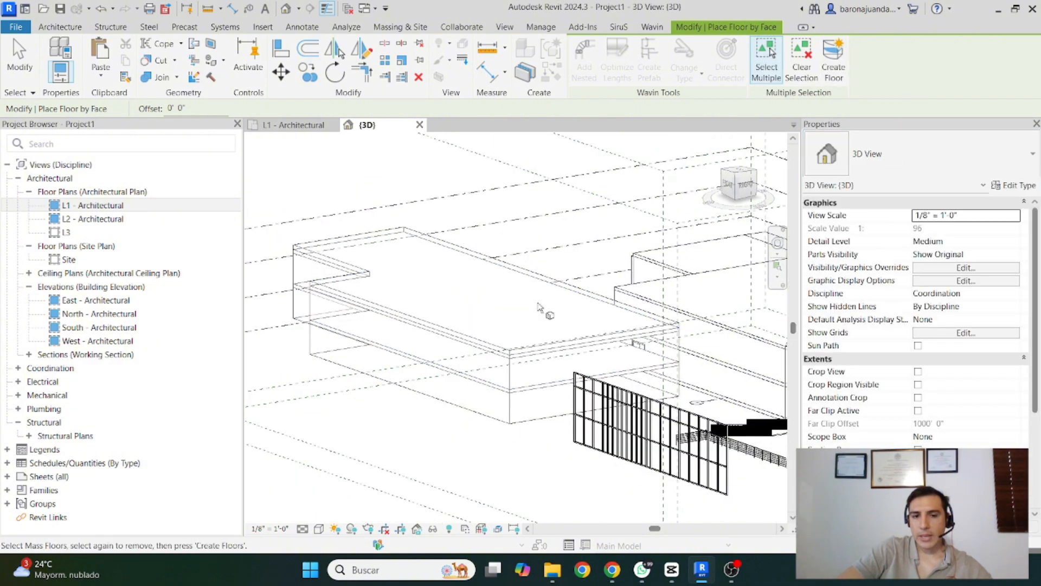
{"action": "middle_click_drag", "start_coordinate": [539, 306], "coordinate": [505, 301], "text": "shift"}
{"action": "scroll", "coordinate": [397, 296], "scroll_direction": "up", "scroll_amount": 3}
{"action": "key", "text": "Escape"}
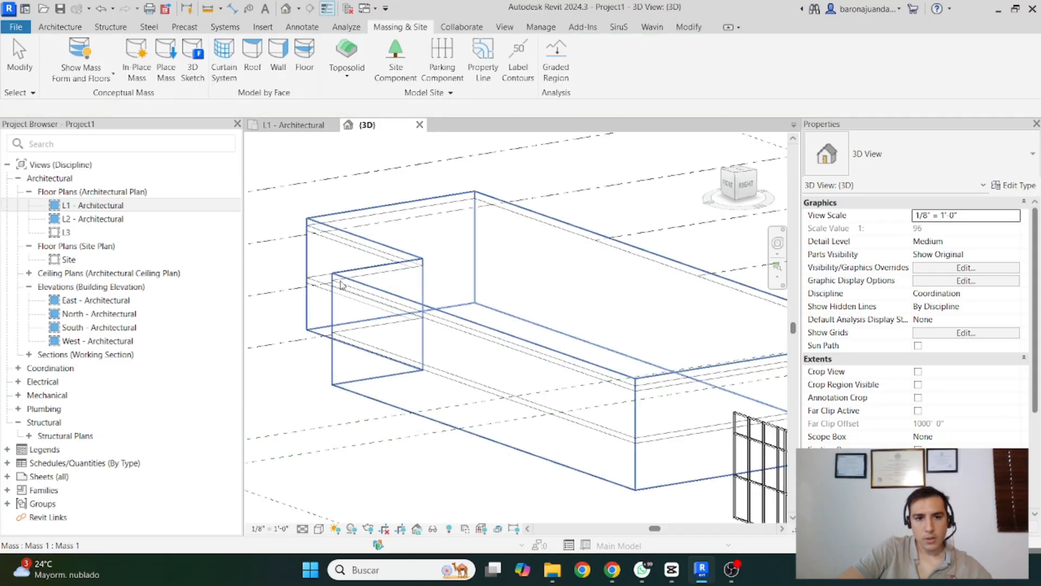
Place a Storefront curtain wall by face on the long front side of the mass
{"action": "left_click", "coordinate": [422, 310]}
{"action": "mouse_move", "coordinate": [424, 310]}
{"action": "middle_mouse_down", "text": "shift"}
{"action": "mouse_move", "coordinate": [477, 333]}
{"action": "mouse_move", "coordinate": [491, 266]}
{"action": "mouse_move", "coordinate": [471, 223]}
{"action": "mouse_move", "coordinate": [372, 233]}
{"action": "mouse_move", "coordinate": [436, 294]}
{"action": "mouse_move", "coordinate": [386, 303]}
{"action": "mouse_move", "coordinate": [420, 301]}
{"action": "middle_mouse_up", "text": "shift"}
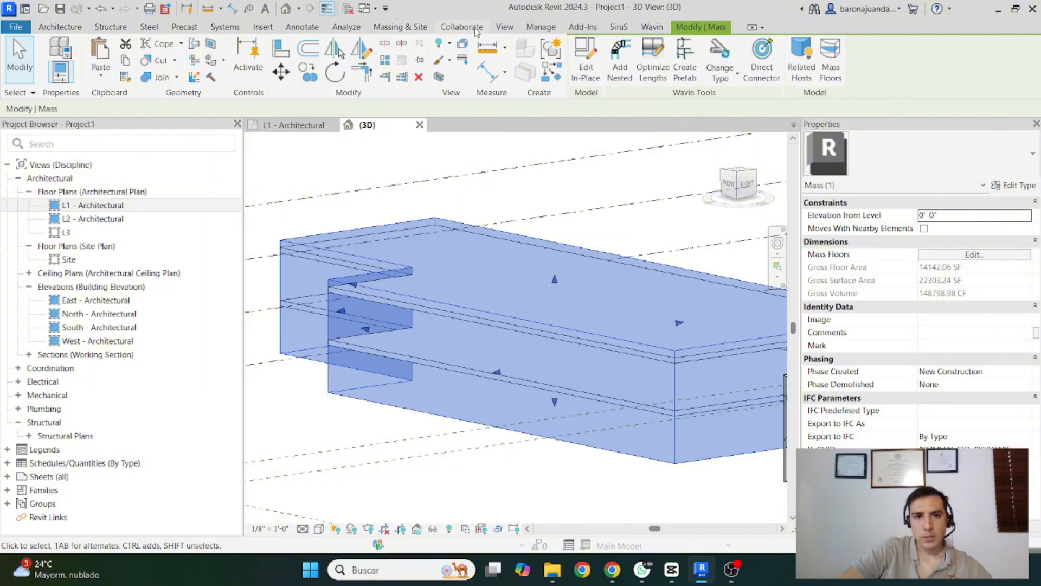
{"action": "left_click", "coordinate": [401, 27]}
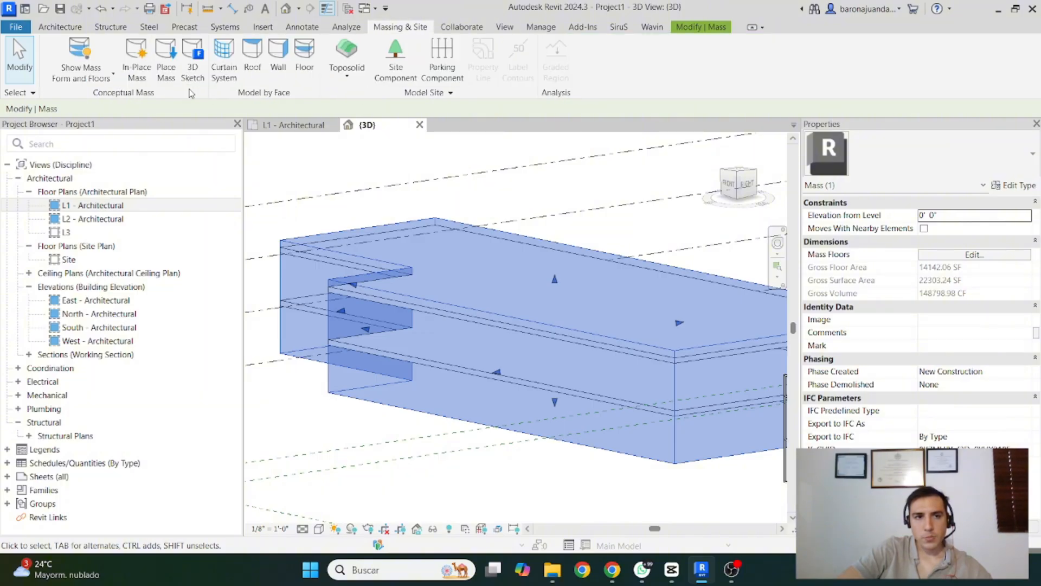
{"action": "left_click", "coordinate": [278, 70]}
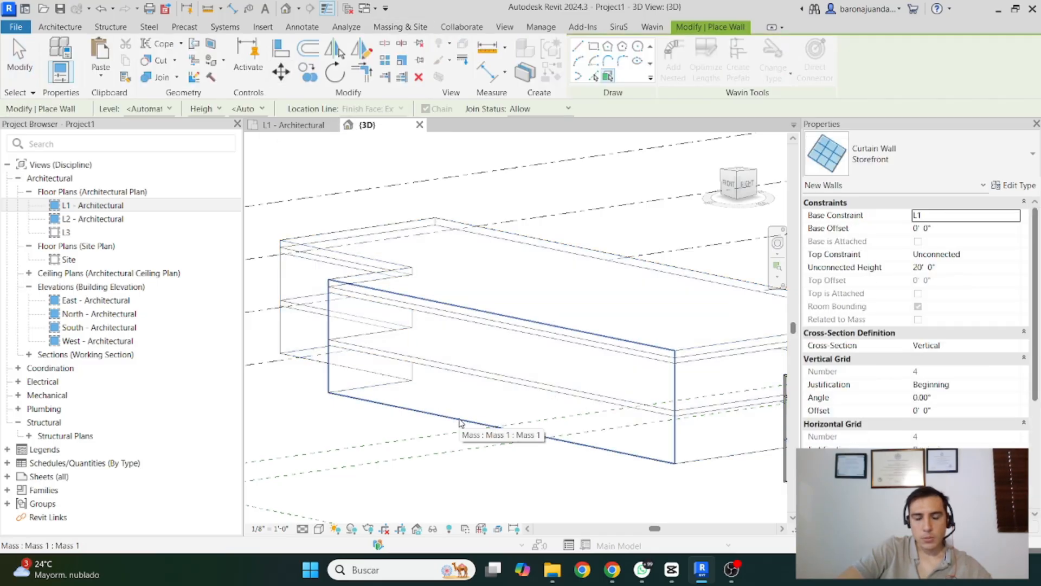
{"action": "left_click", "coordinate": [513, 436]}
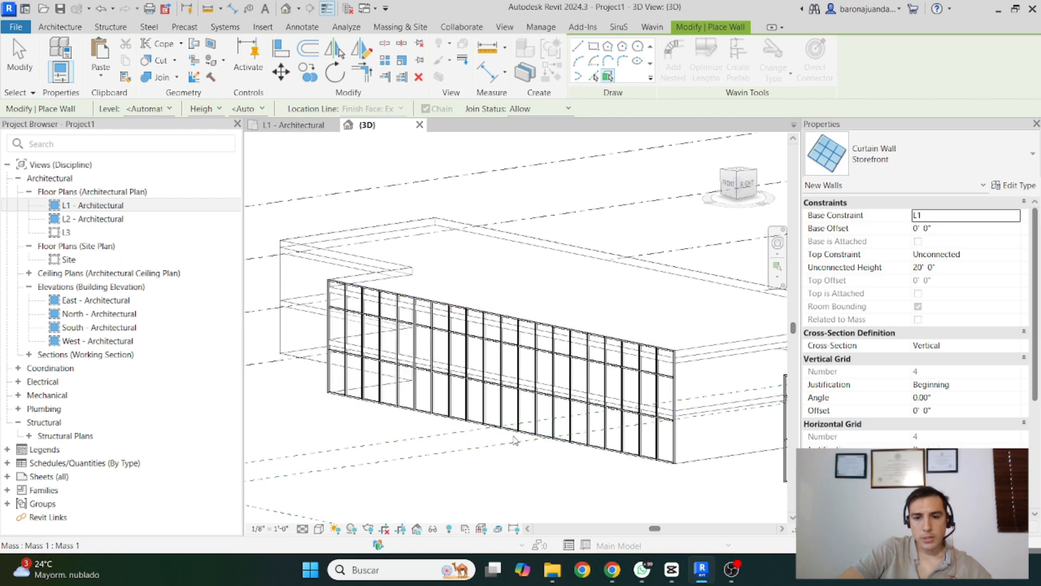
Place a Generic - 5" basic wall by face on the end of the mass next to the new curtain wall
{"action": "left_click", "coordinate": [812, 147]}
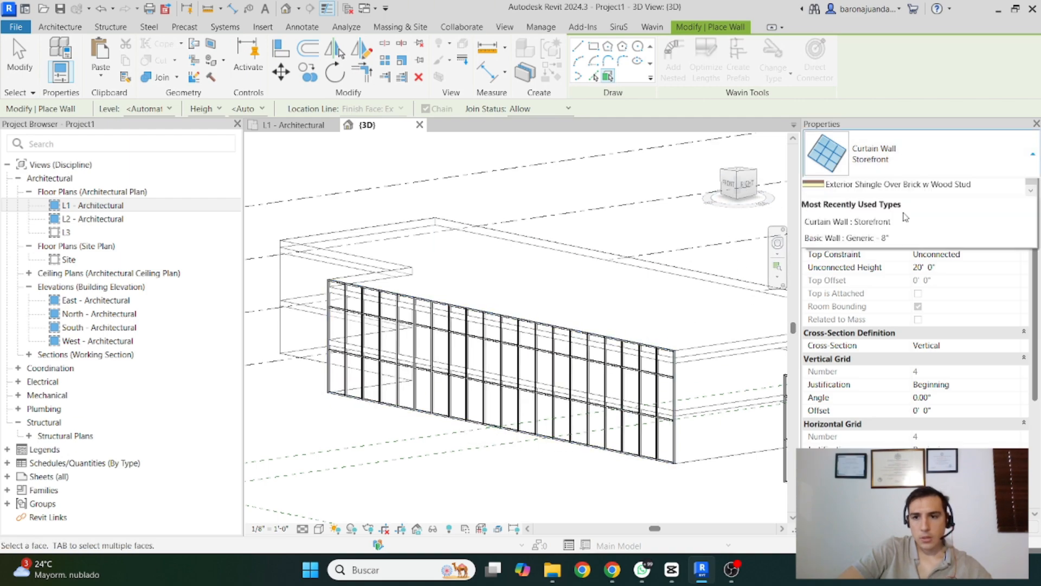
{"action": "scroll", "coordinate": [865, 237], "scroll_direction": "up", "scroll_amount": 5}
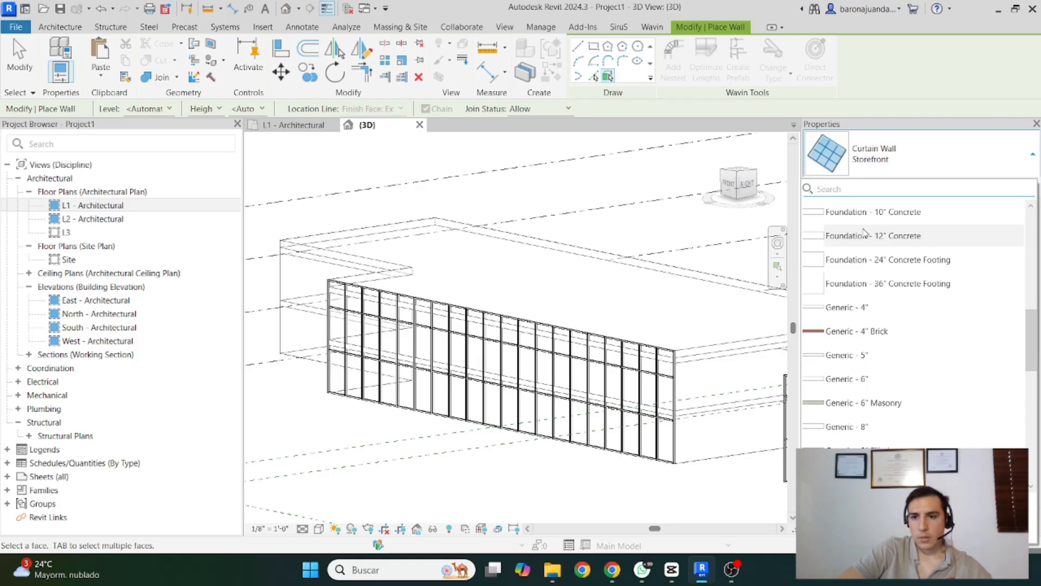
{"action": "left_click", "coordinate": [866, 355]}
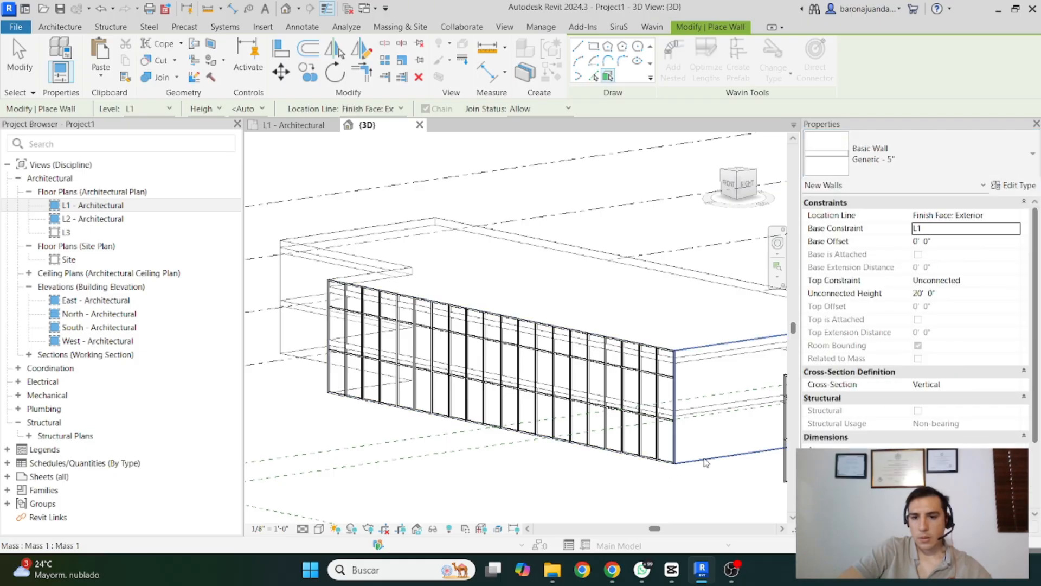
{"action": "scroll", "coordinate": [402, 376], "scroll_direction": "down", "scroll_amount": 4}
{"action": "scroll", "coordinate": [589, 406], "scroll_direction": "up", "scroll_amount": 3}
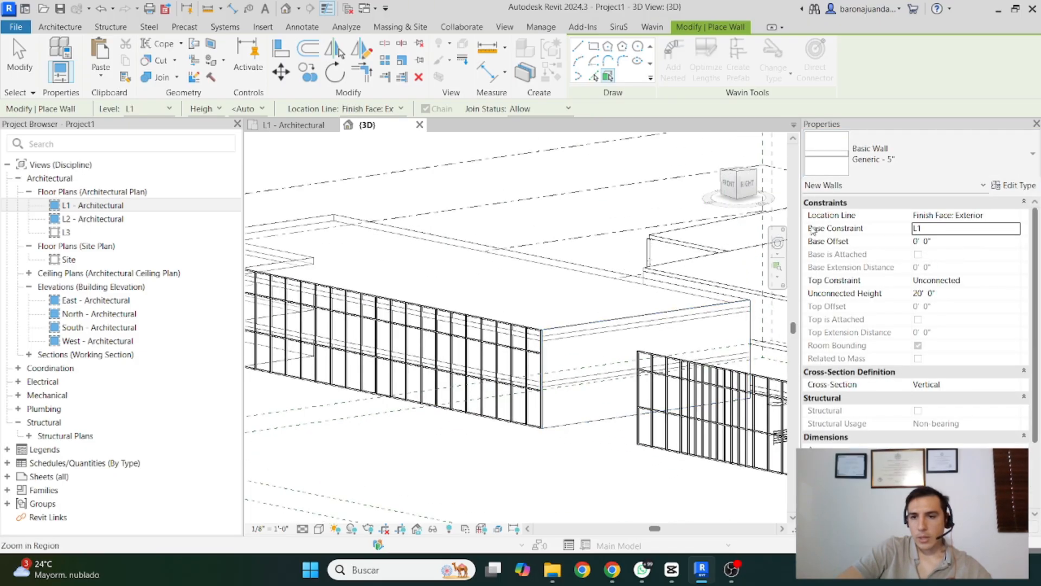
{"action": "left_click", "coordinate": [623, 426]}
{"action": "key", "text": "Escape"}
{"action": "key", "text": "Escape"}
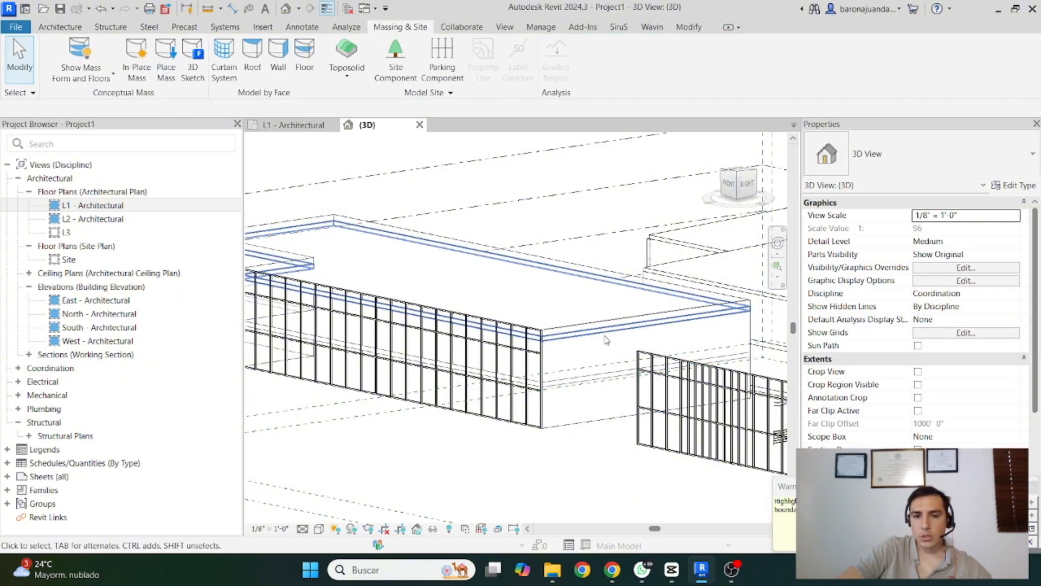
Lower the top of the Generic - 5" end wall to about 9' 10" high, just below the L2 floor
{"action": "left_click", "coordinate": [601, 328]}
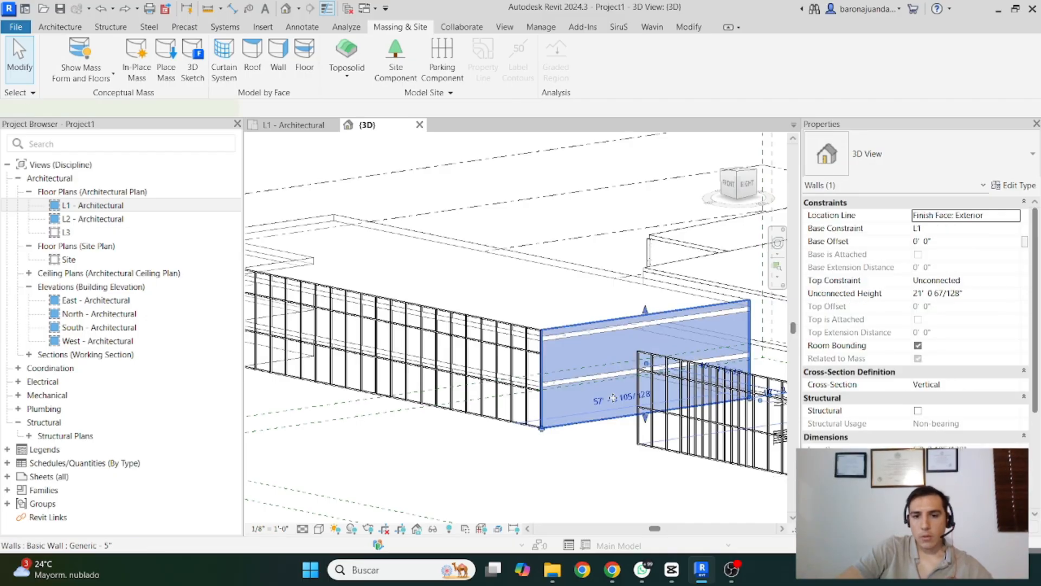
{"action": "middle_click_drag", "start_coordinate": [602, 347], "coordinate": [646, 406], "text": "shift"}
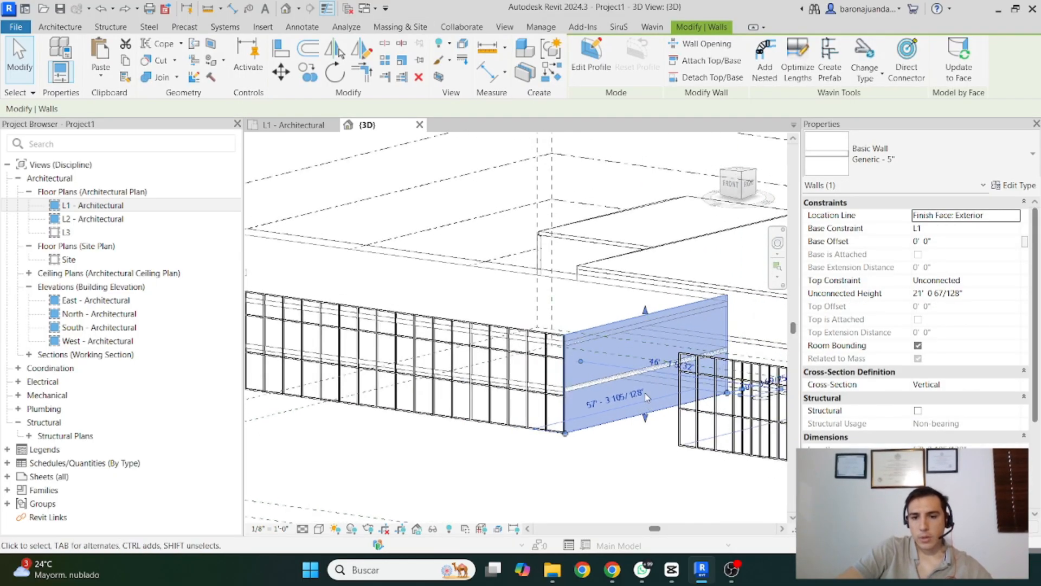
{"action": "scroll", "coordinate": [651, 379], "scroll_direction": "down", "scroll_amount": 4}
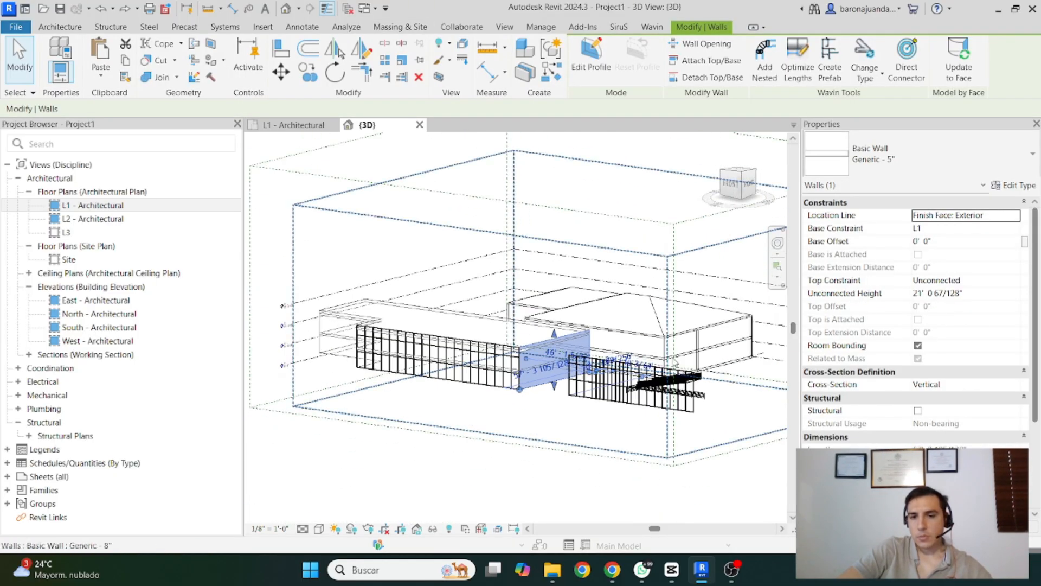
{"action": "middle_click_drag", "start_coordinate": [674, 361], "coordinate": [661, 422], "text": "shift"}
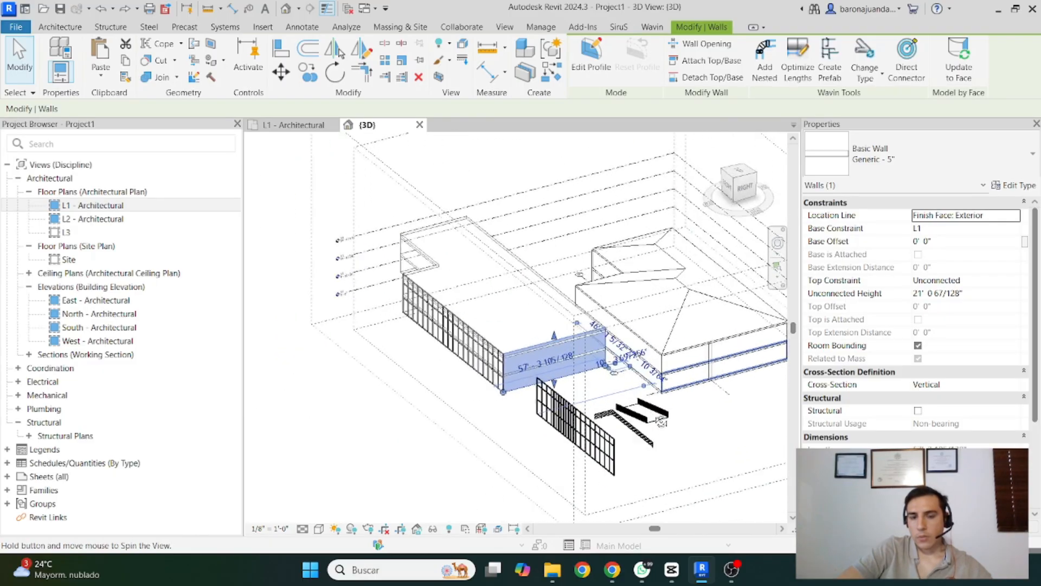
{"action": "scroll", "coordinate": [548, 358], "scroll_direction": "up", "scroll_amount": 5}
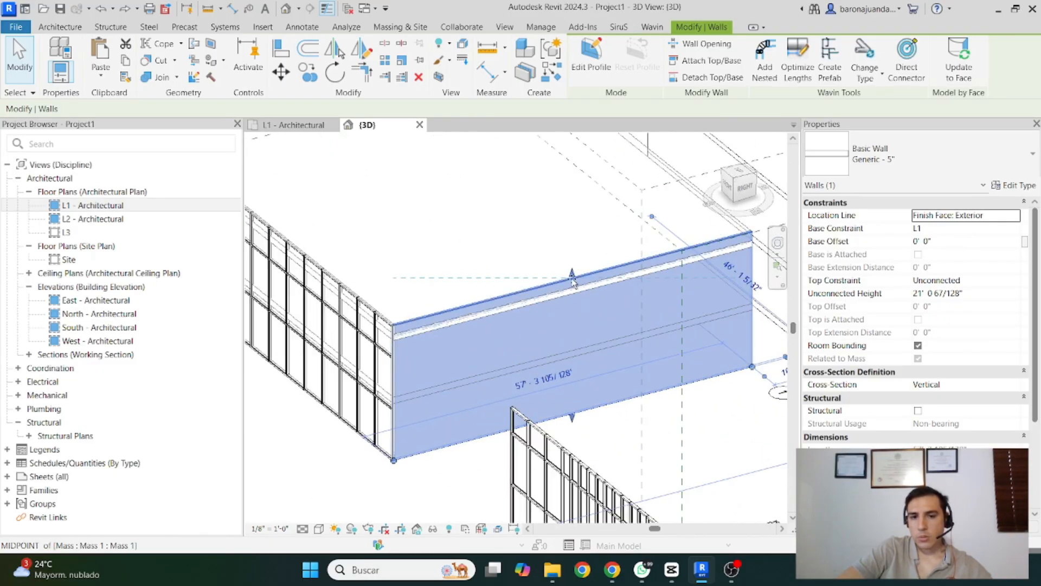
{"action": "left_click_drag", "start_coordinate": [573, 281], "coordinate": [576, 353]}
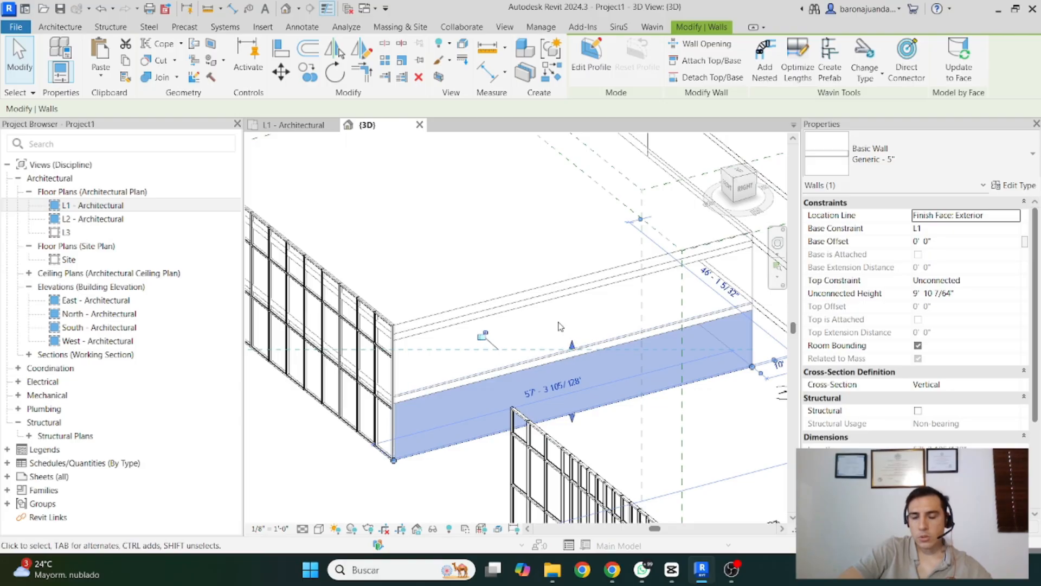
{"action": "scroll", "coordinate": [561, 327], "scroll_direction": "down", "scroll_amount": 3}
{"action": "middle_click_drag", "start_coordinate": [567, 309], "coordinate": [588, 275], "text": "shift"}
{"action": "scroll", "coordinate": [561, 339], "scroll_direction": "up", "scroll_amount": 3}
{"action": "middle_click_drag", "start_coordinate": [560, 344], "coordinate": [629, 336], "text": "shift"}
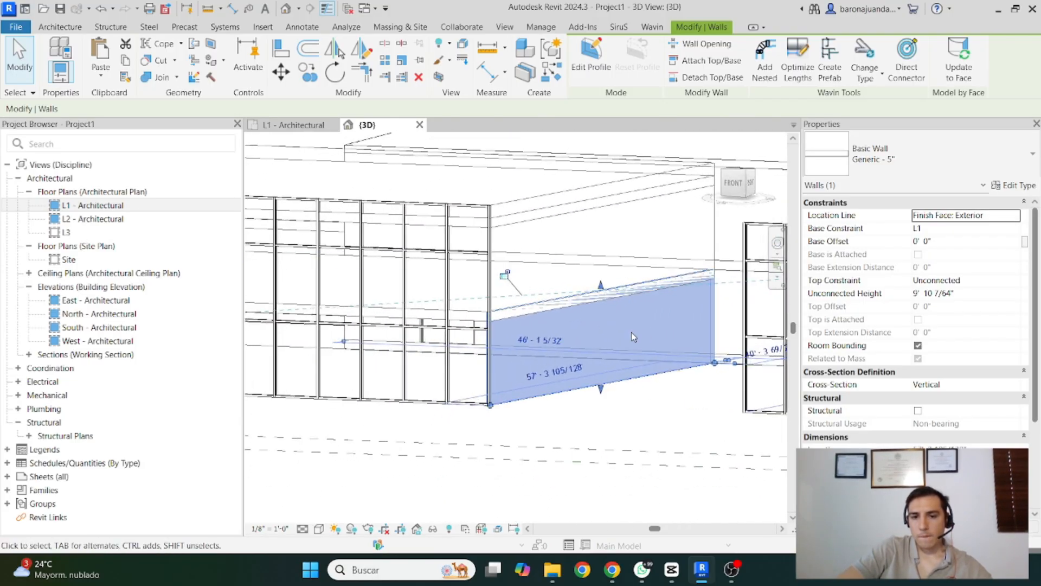
{"action": "middle_click_drag", "start_coordinate": [710, 315], "coordinate": [548, 366], "text": "shift"}
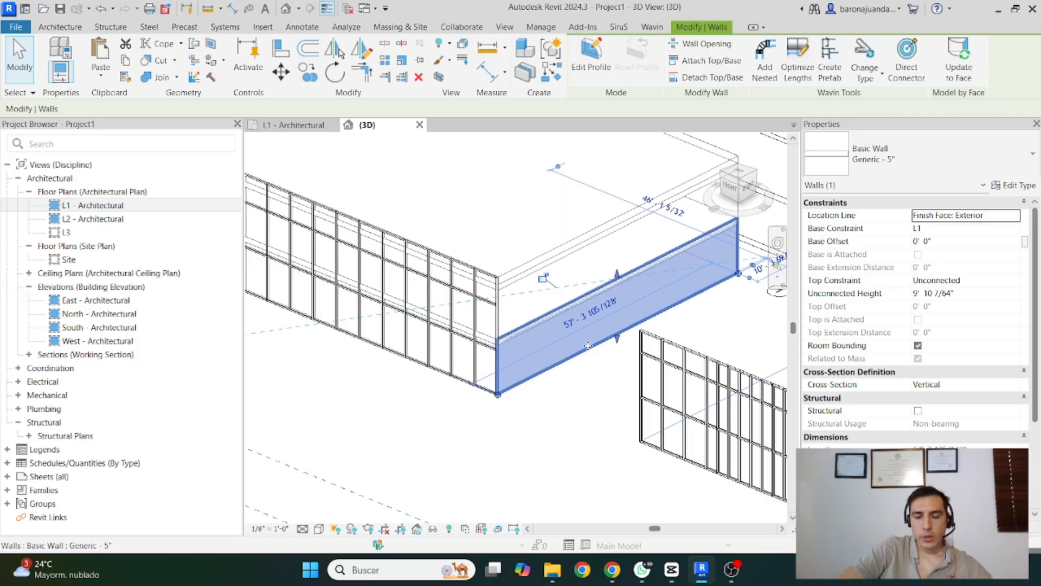
{"action": "scroll", "coordinate": [520, 326], "scroll_direction": "down", "scroll_amount": 3}
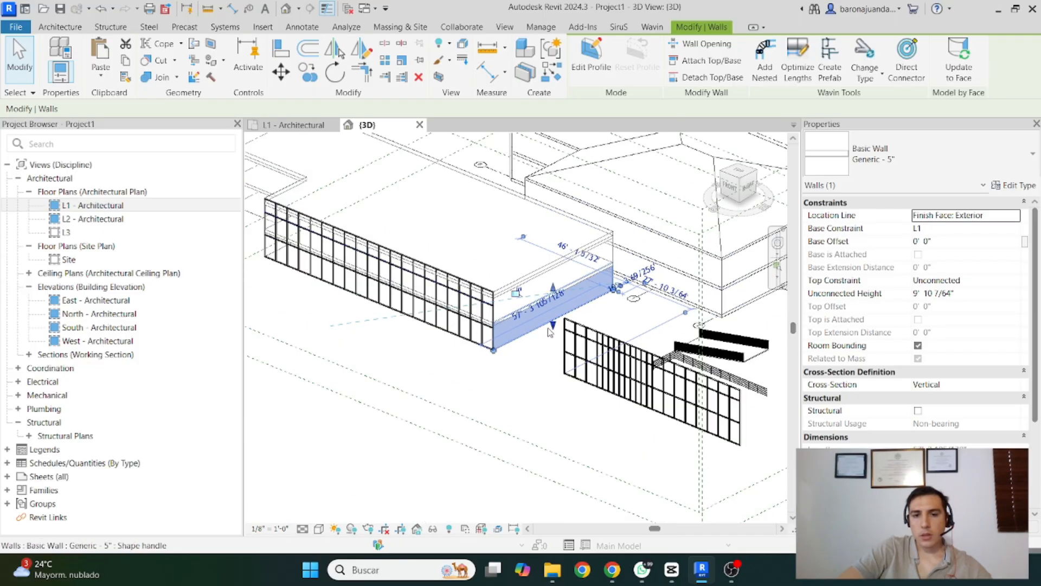